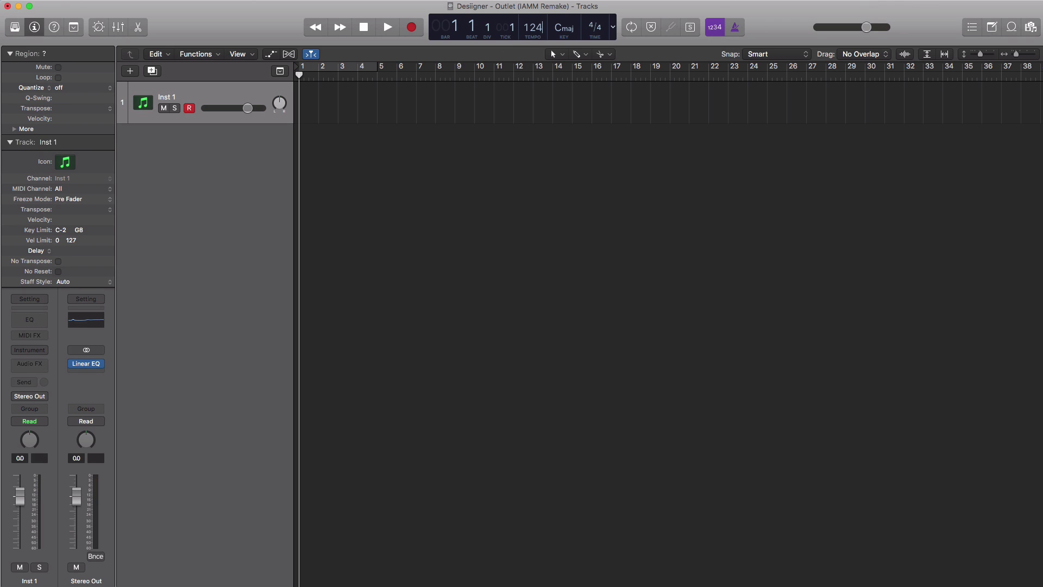
- Set the cycle range to bars 10–12 and fill it with a two-bar MIDI region on the Inst 1 track
drag(479, 71, 513, 71)
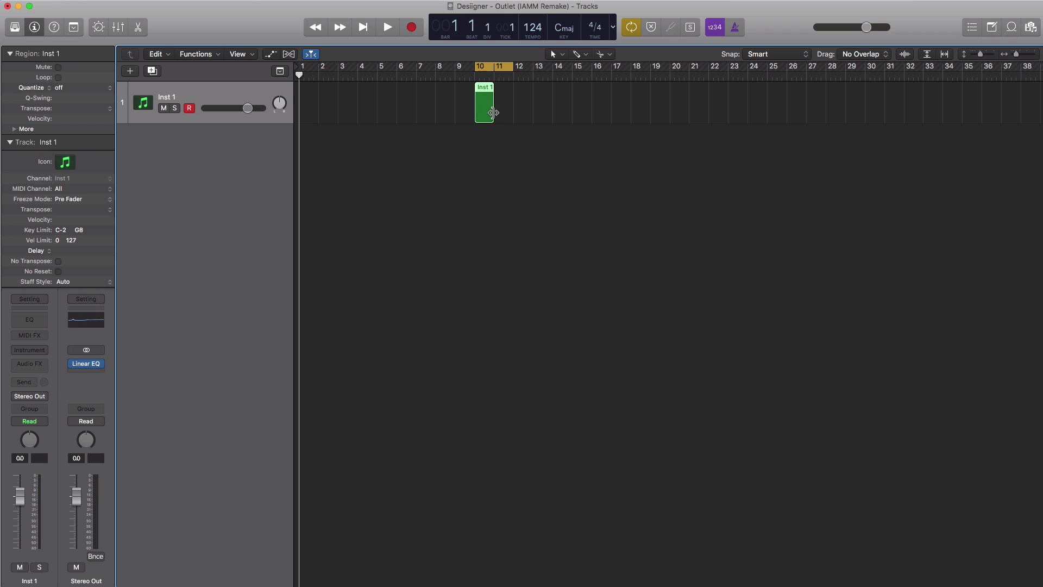
drag(494, 113, 513, 112)
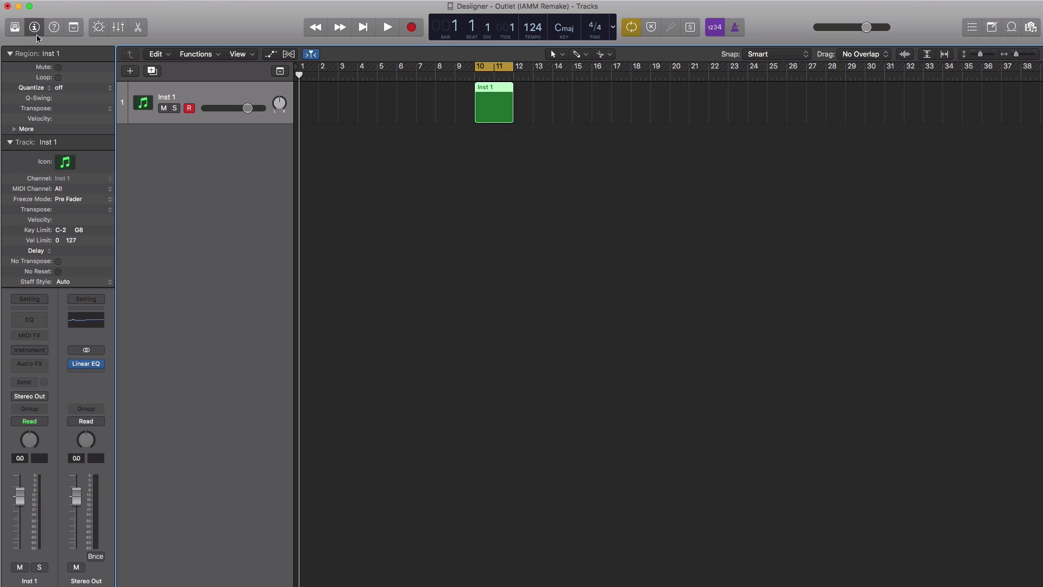
- Load the Full Brass patch from the library's Orchestral brass sounds onto the Inst 1 track
click(15, 27)
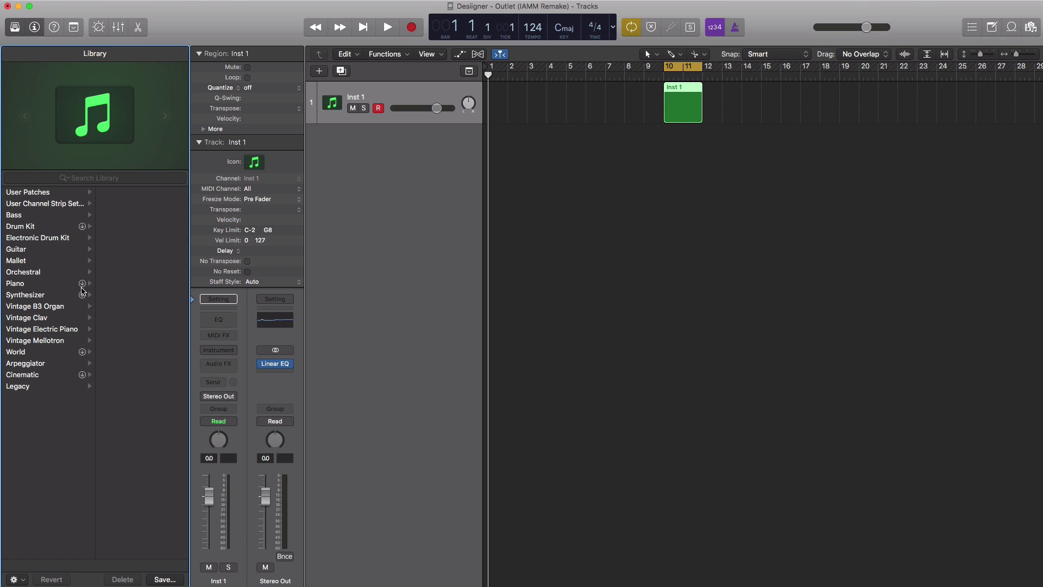
click(44, 274)
click(125, 196)
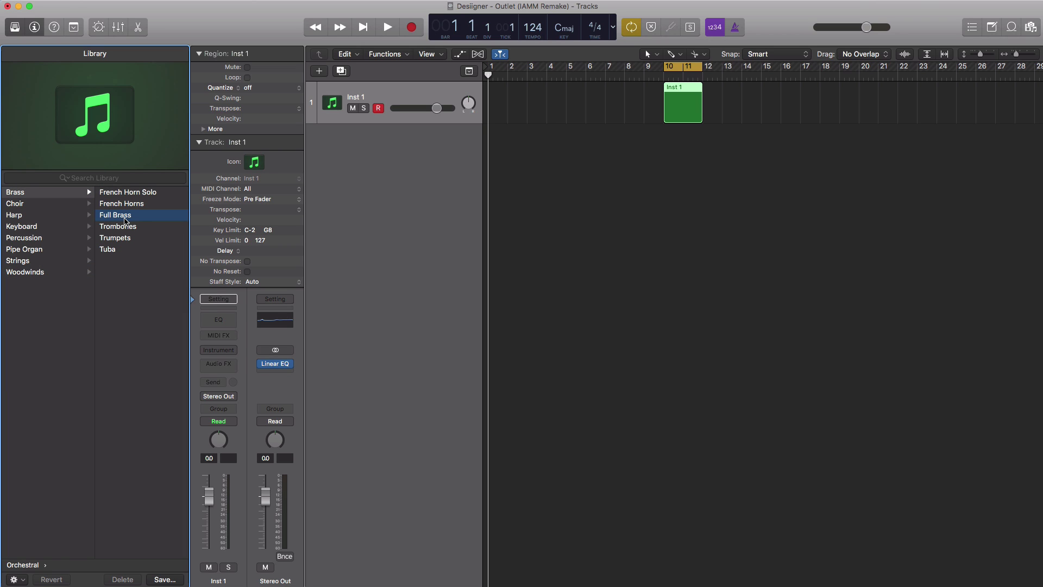
- Open the region in the Piano Roll, place a short C#3 note at its start, and set time quantize to 1/8 Note
double_click(690, 105)
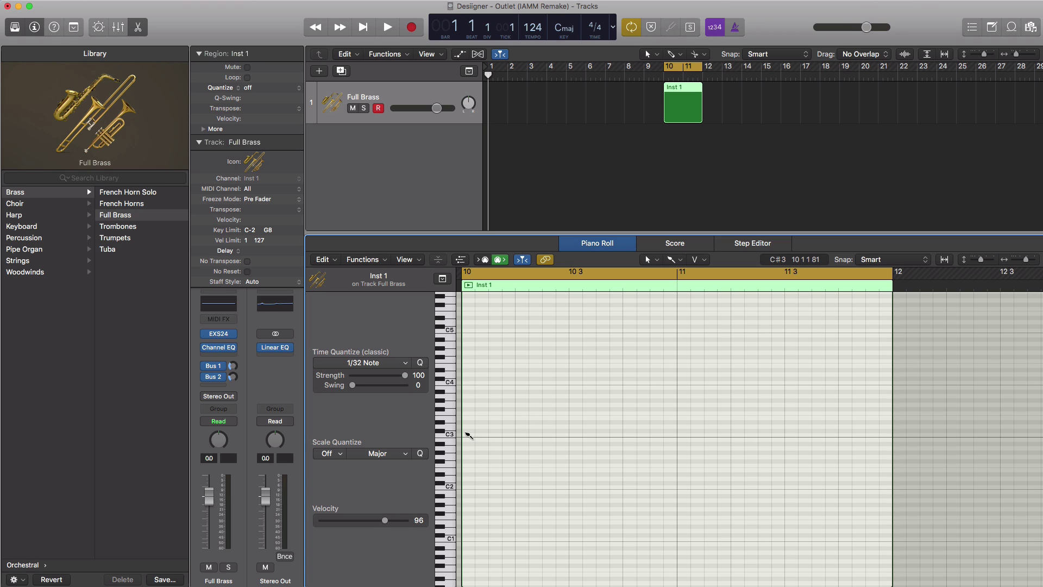
click(466, 431)
click(391, 363)
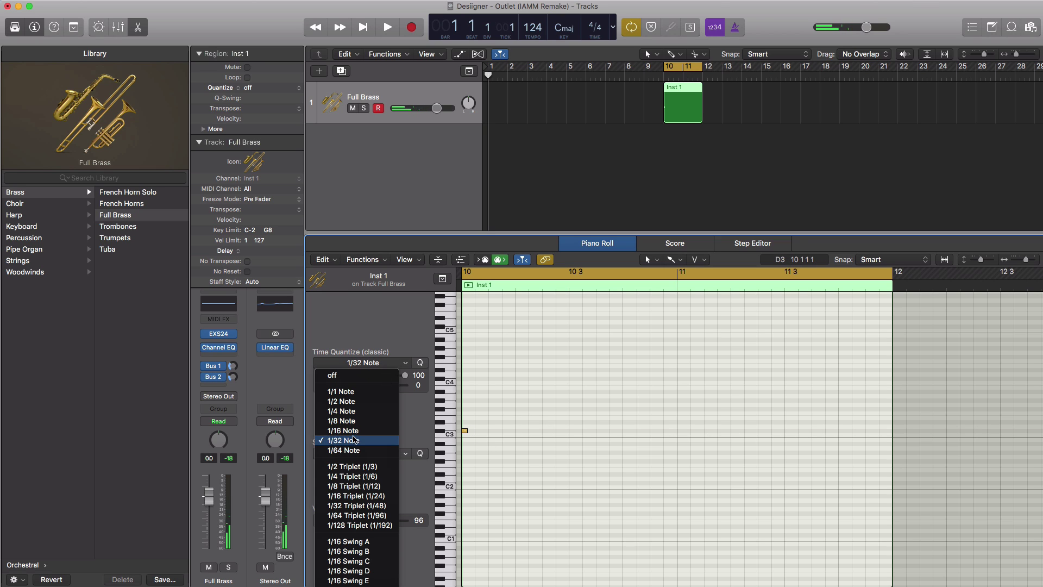
click(358, 422)
- With the Pencil Tool, extend the C#3 note to three eighths and add an eighth-note C3 directly after it
click(676, 260)
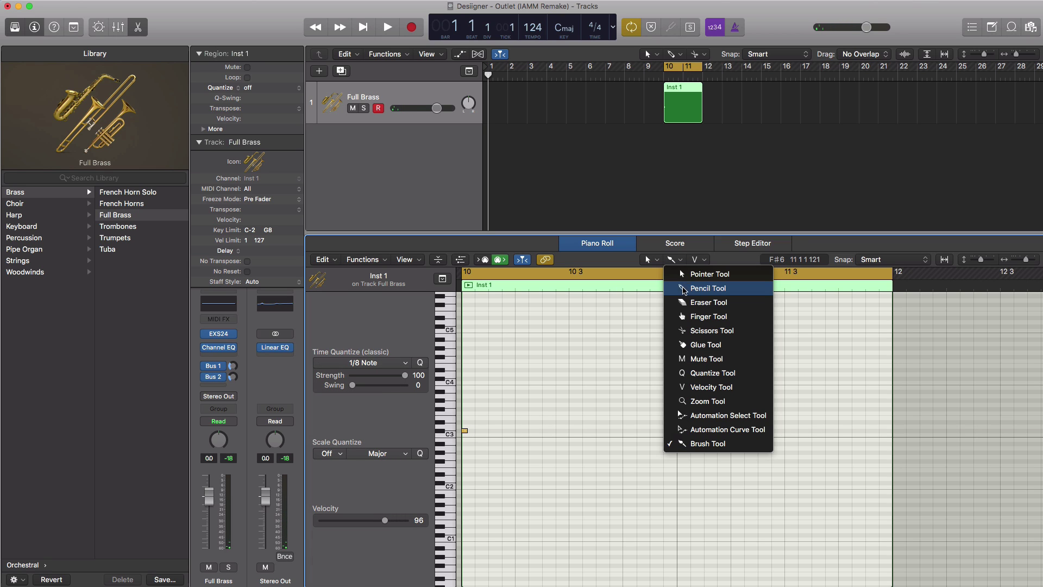
click(708, 288)
drag(466, 432, 539, 432)
key(space)
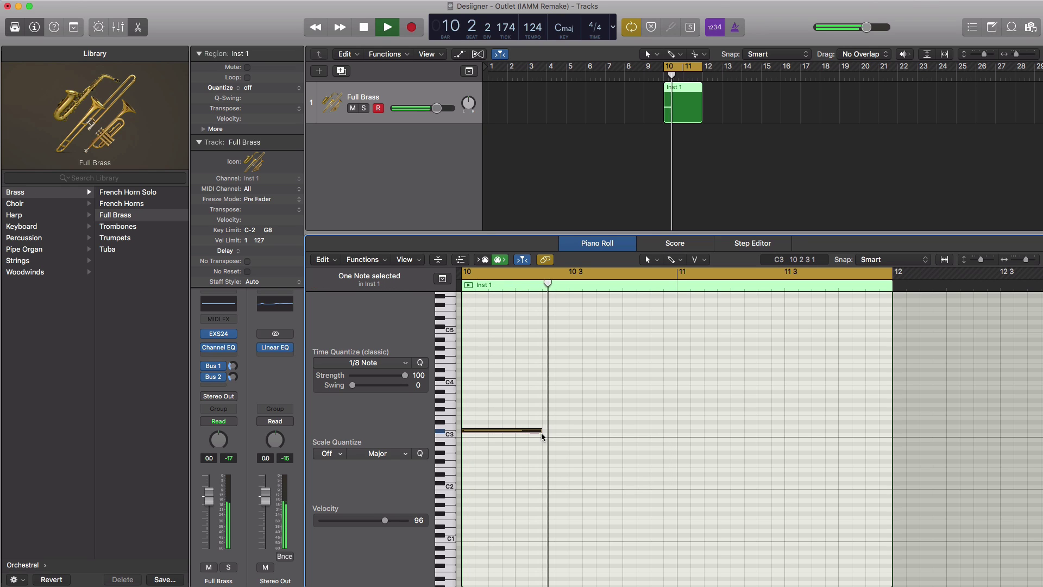
click(546, 441)
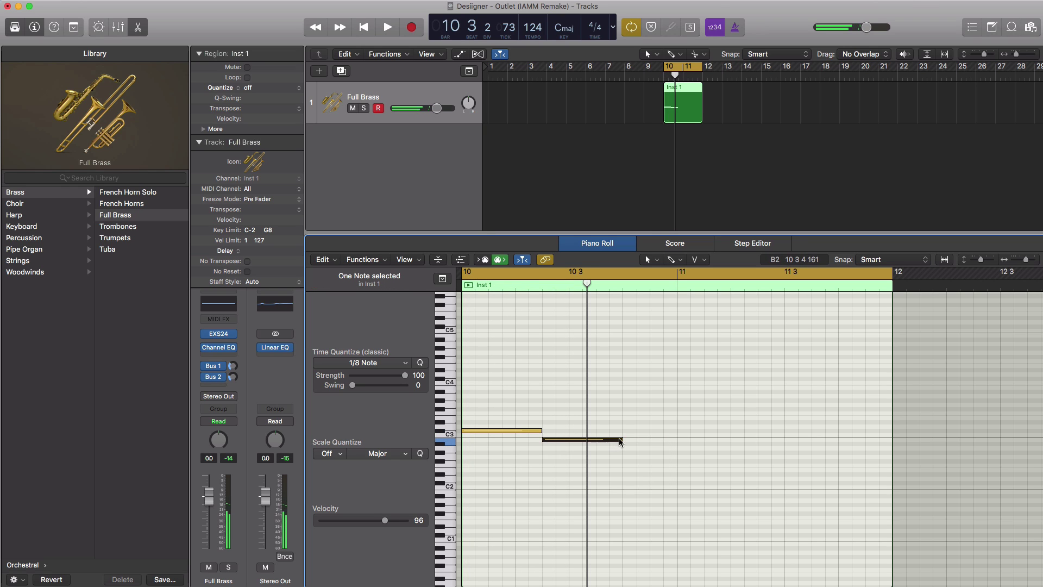
drag(619, 441, 554, 437)
key(space)
key(space)
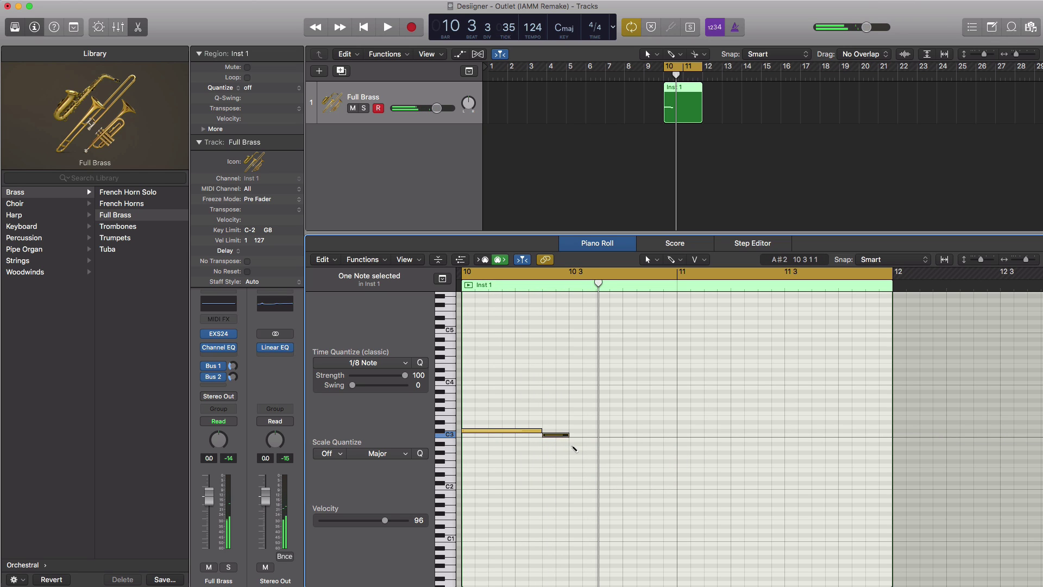
- Add a quarter-note A#2 at bar 10 beat 3 and an eighth-note C3 on beat 4, and audition them
drag(593, 444, 620, 443)
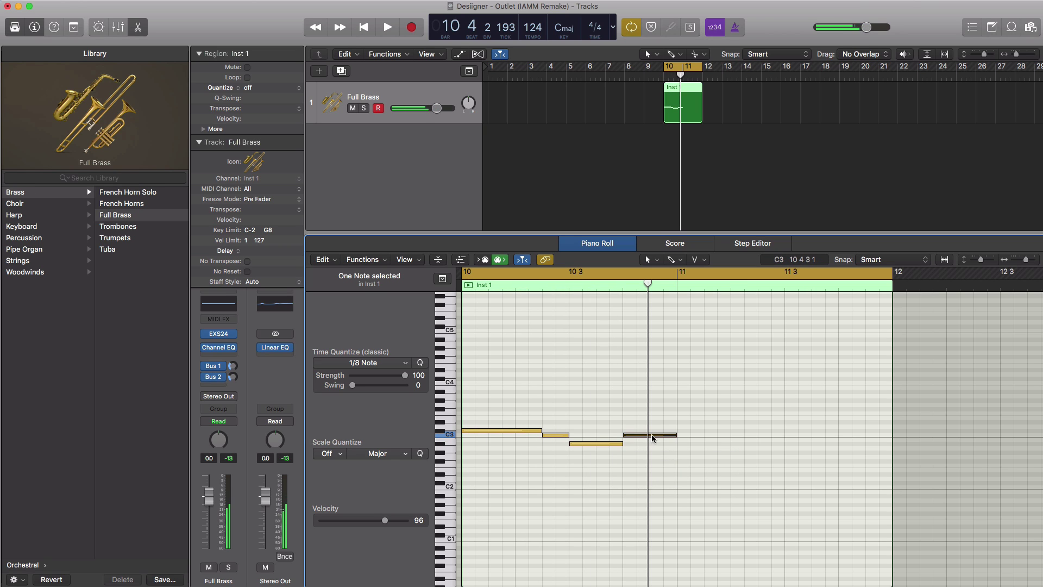
key(space)
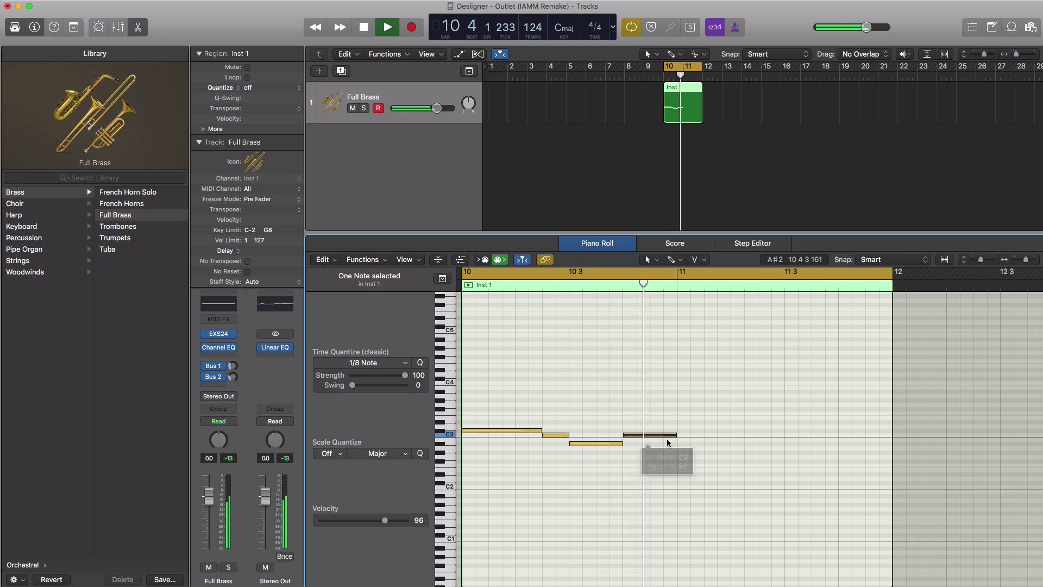
drag(667, 439, 662, 459)
key(space)
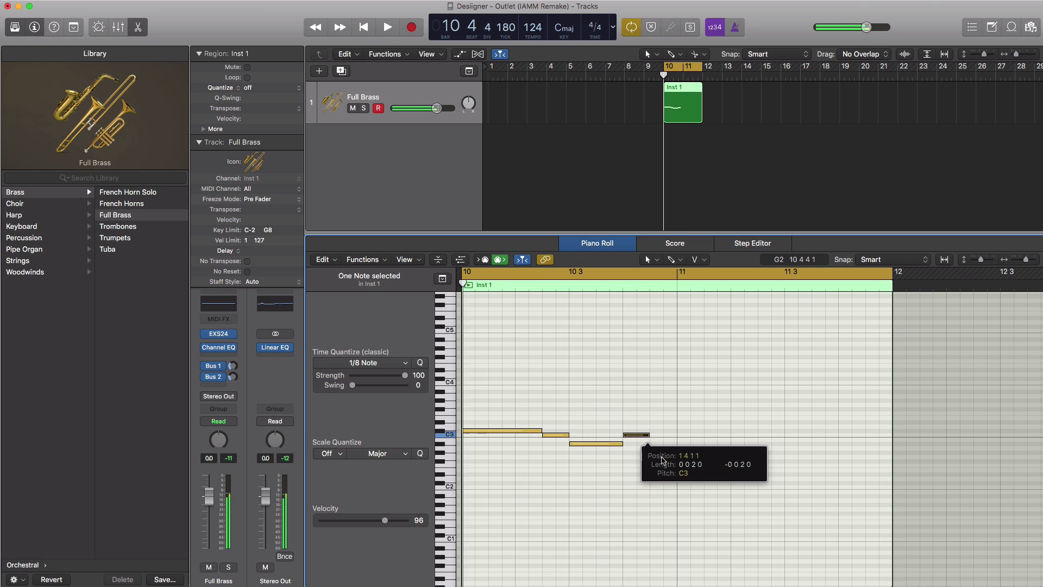
key(space)
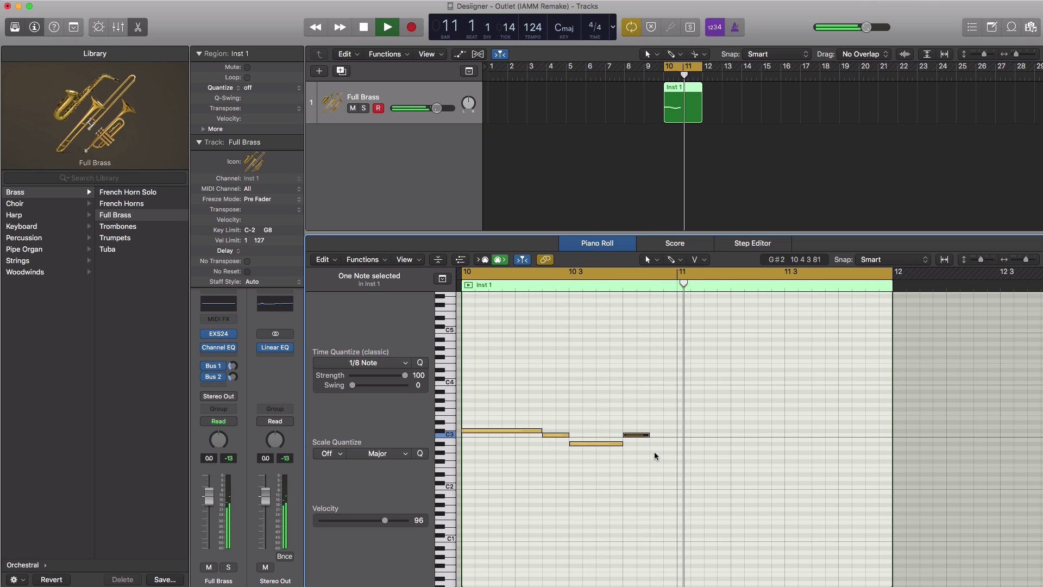
key(space)
- Continue the melody with a half-note G#2 followed by eighth notes F2 and G#2, auditioning the phrase
drag(654, 452, 757, 453)
key(space)
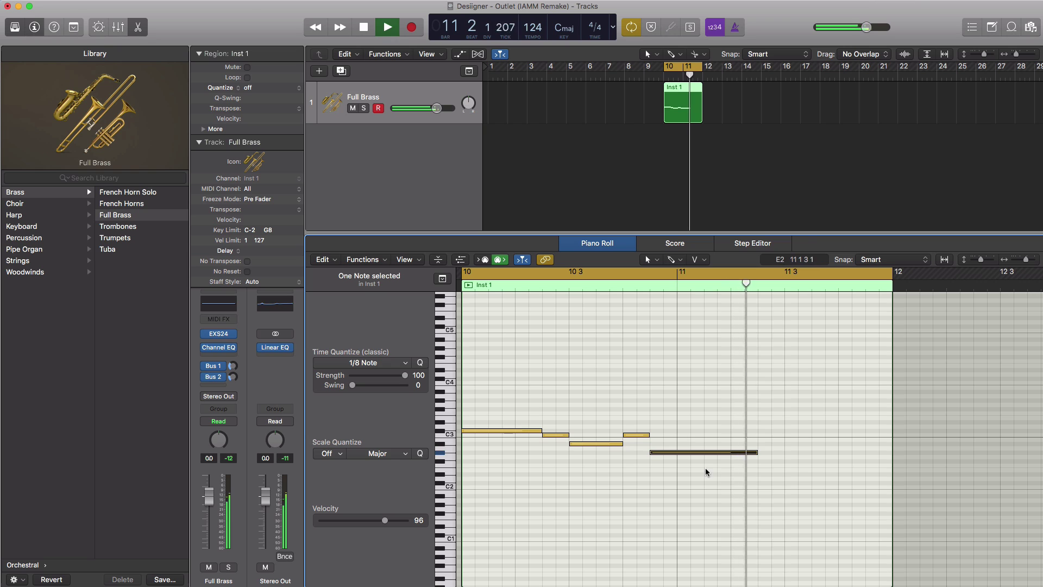
key(space)
key(space)
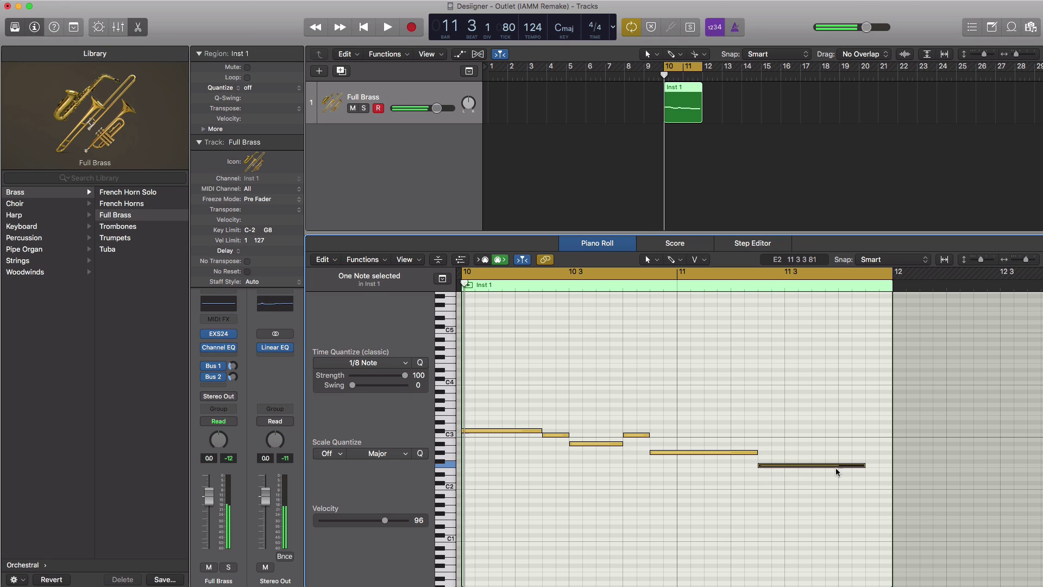
drag(863, 466, 781, 470)
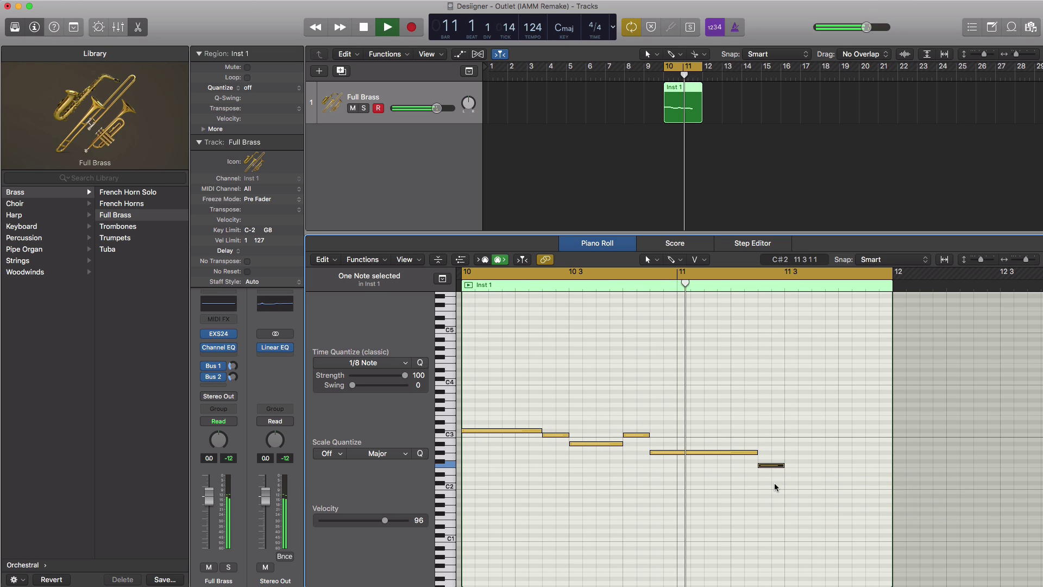
key(space)
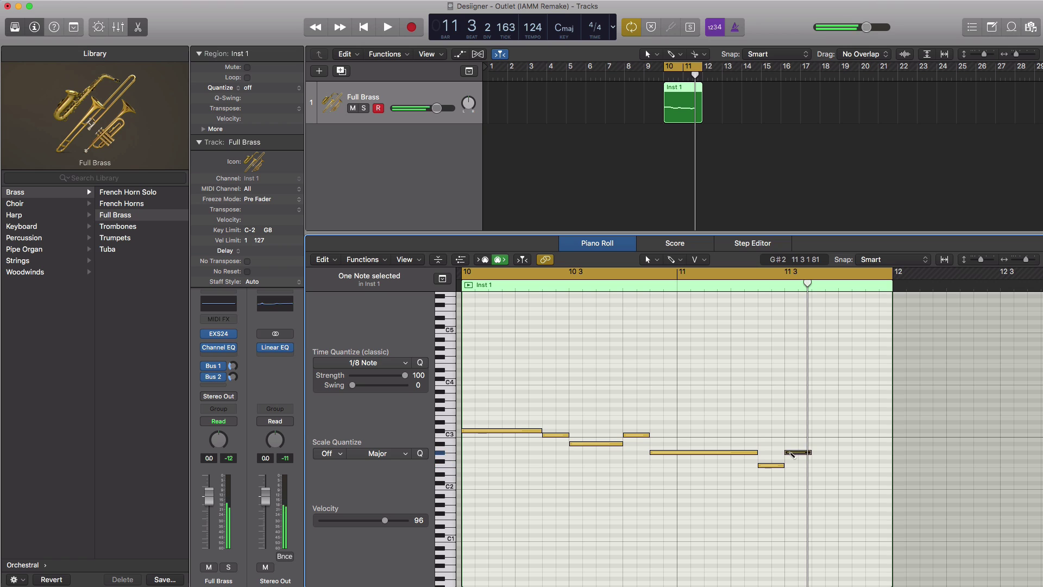
key(space)
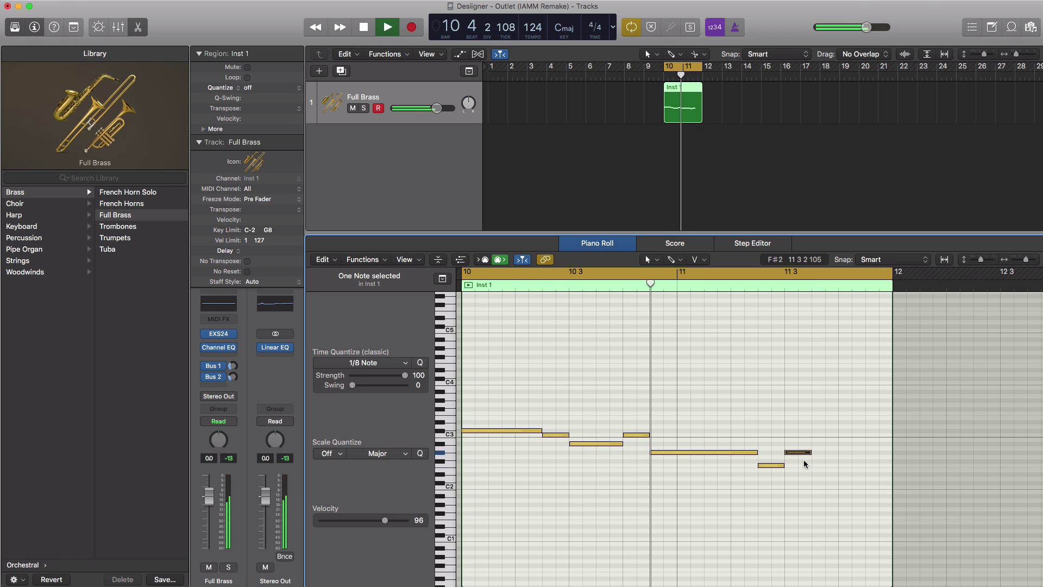
- Complete the melody up to bar 12 with eighth notes F2, G#2 and D#3, and play it back
super+click(813, 465)
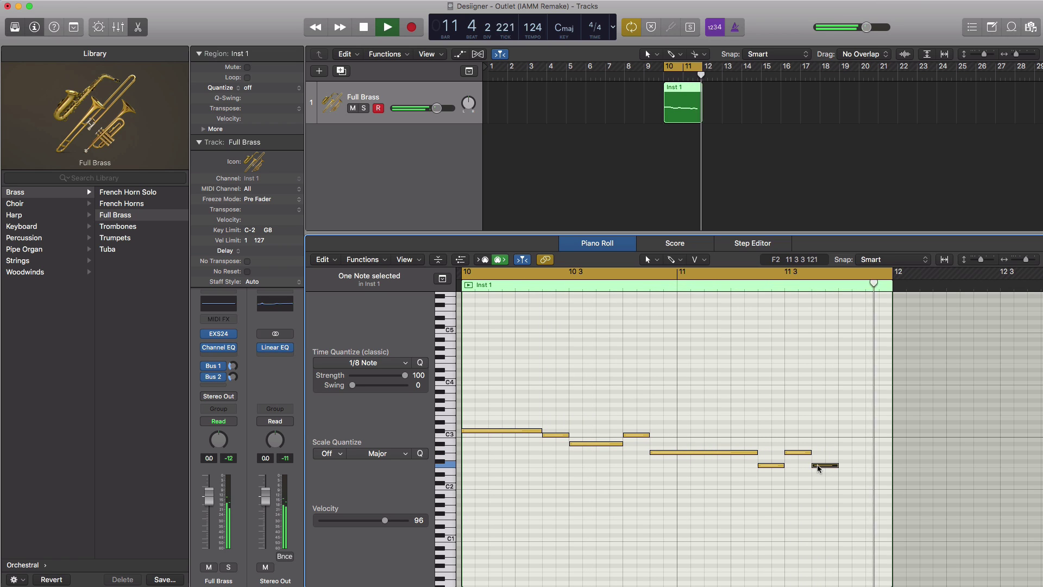
key(space)
key(space)
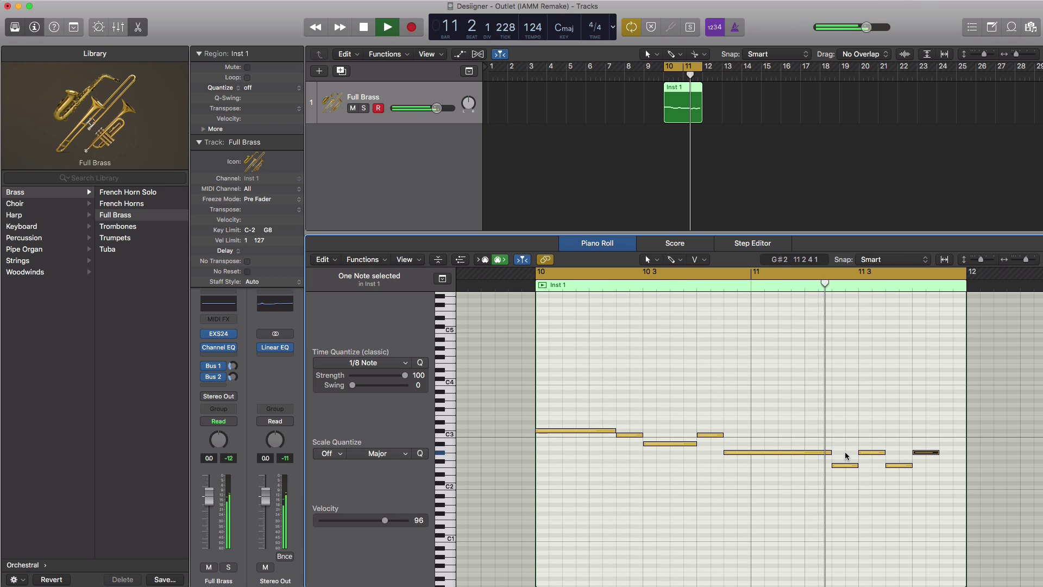
key(space)
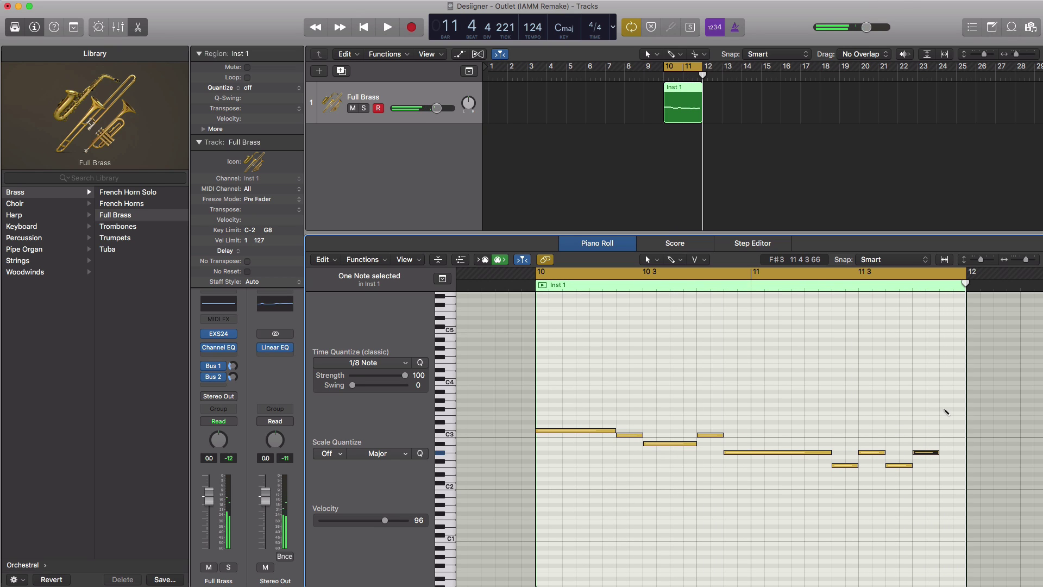
key(space)
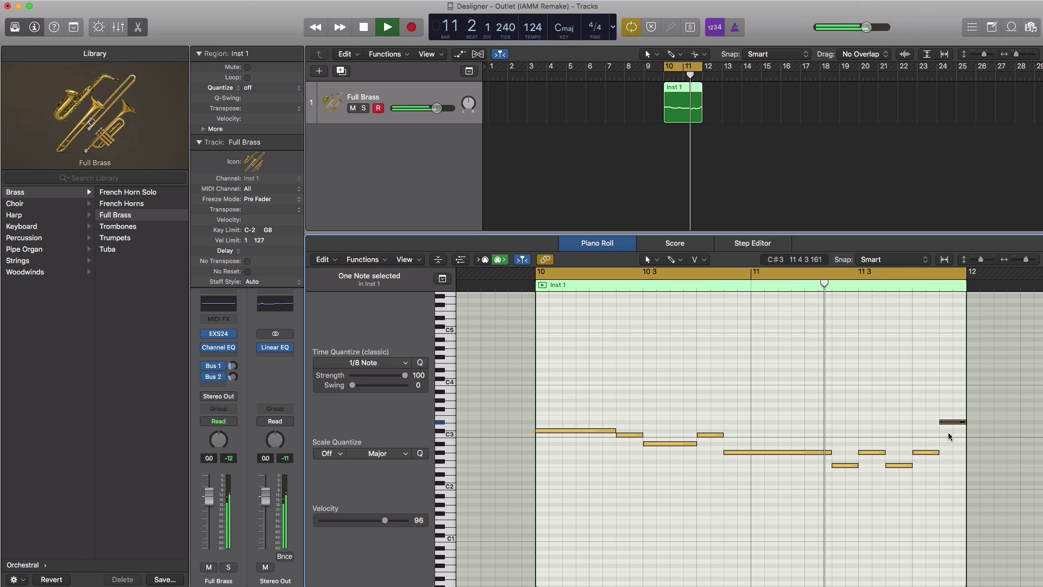
key(space)
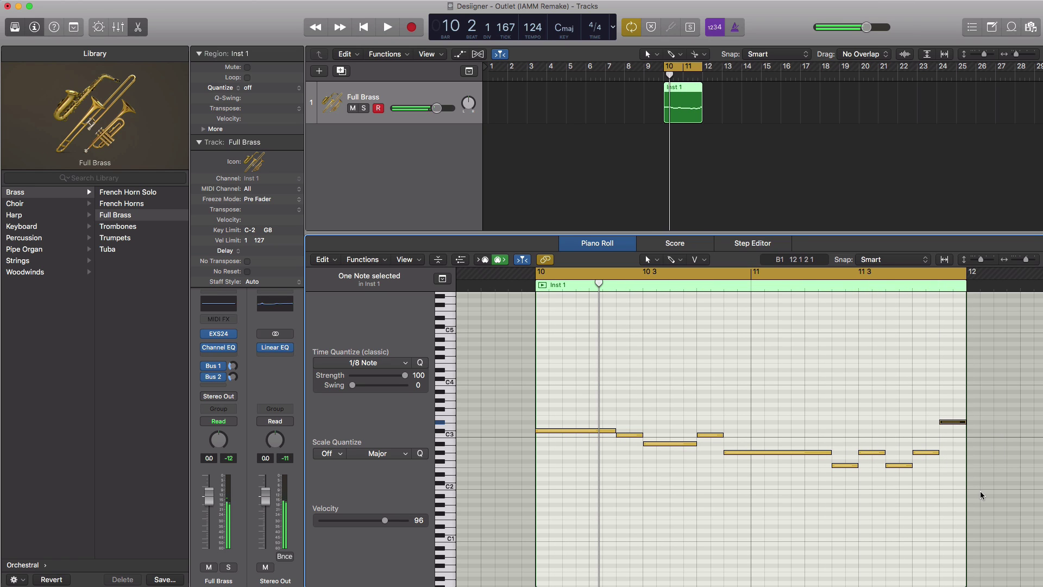
- Shorten the last five eighth notes slightly together and listen to the loop
drag(981, 492, 854, 393)
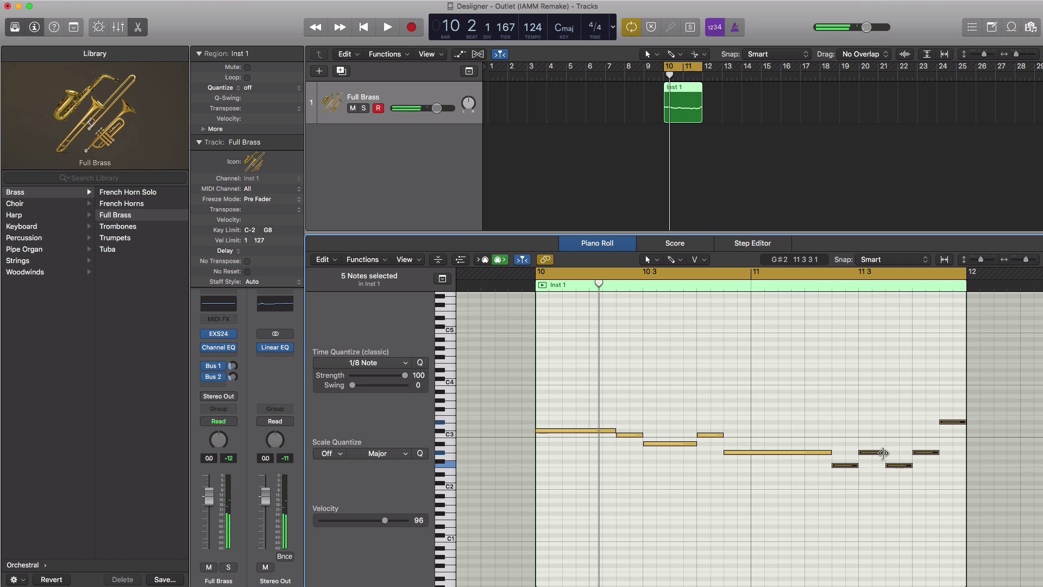
drag(882, 453, 879, 455)
key(space)
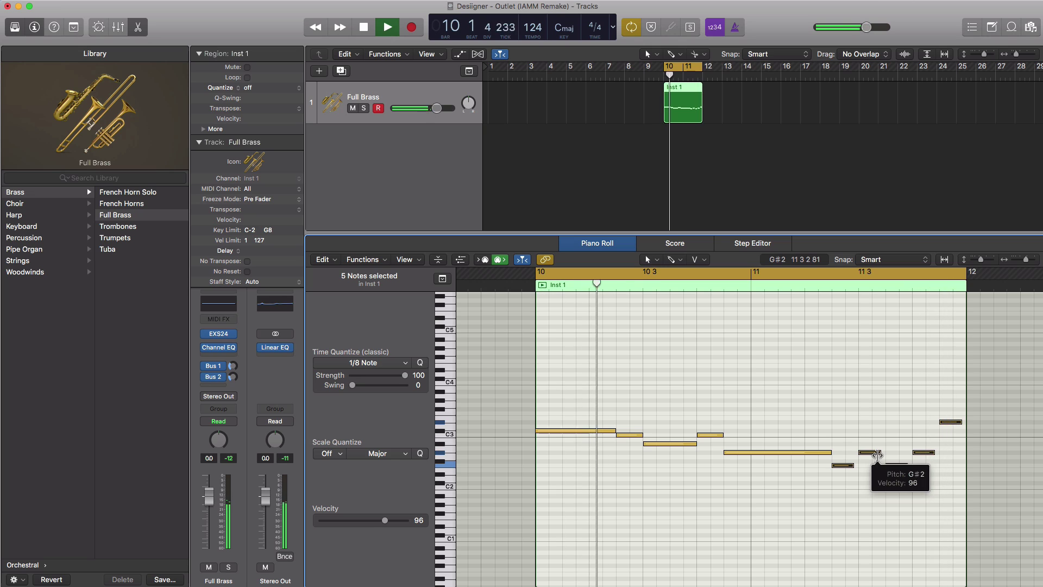
key(space)
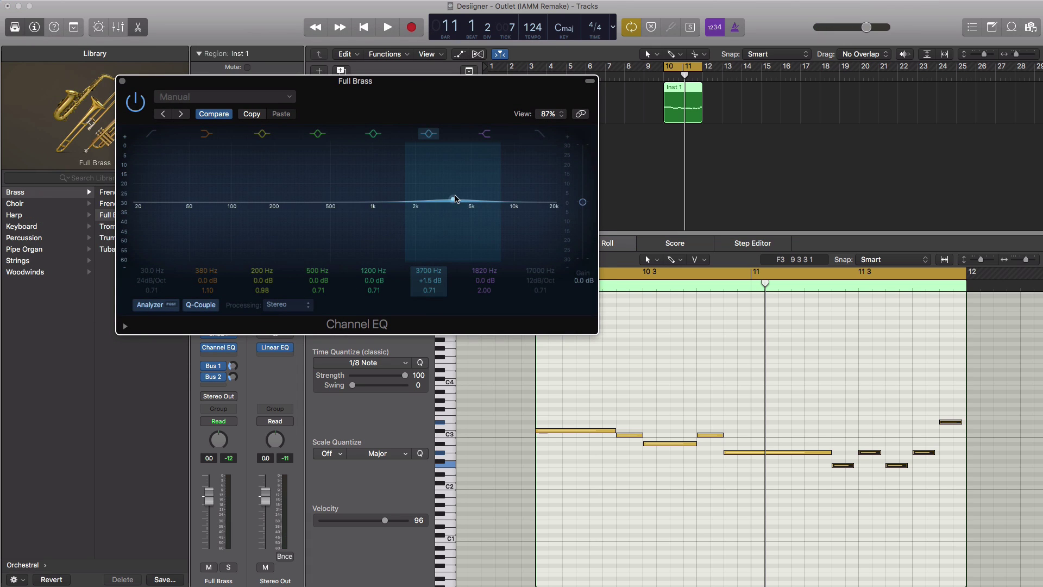
- In the Full Brass Channel EQ, disable the 3700 Hz band, boost the high shelf +3.0 dB at 4250 Hz, and compare it with bypass
click(428, 134)
drag(426, 202, 469, 201)
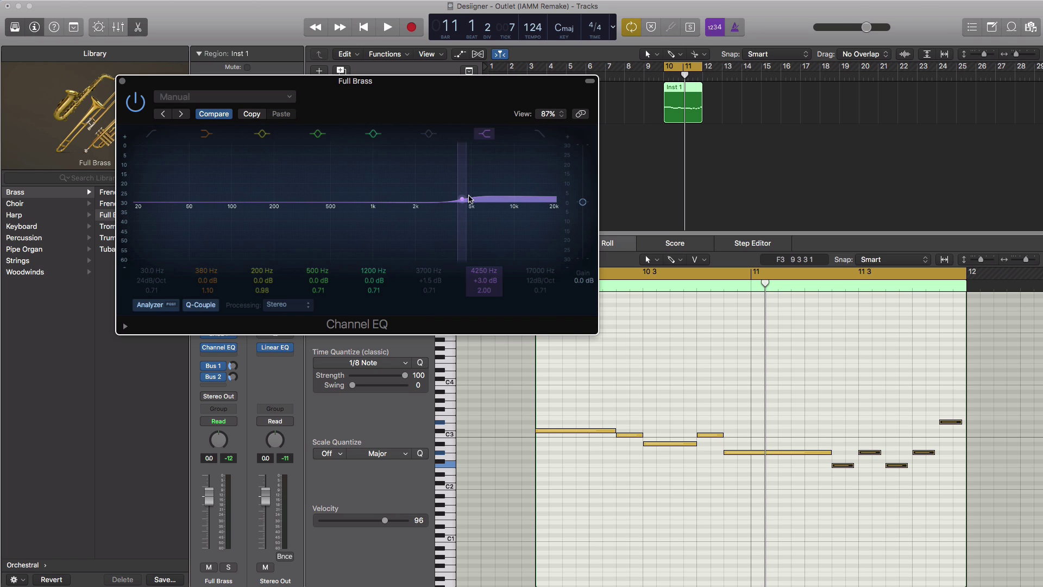
key(space)
click(135, 105)
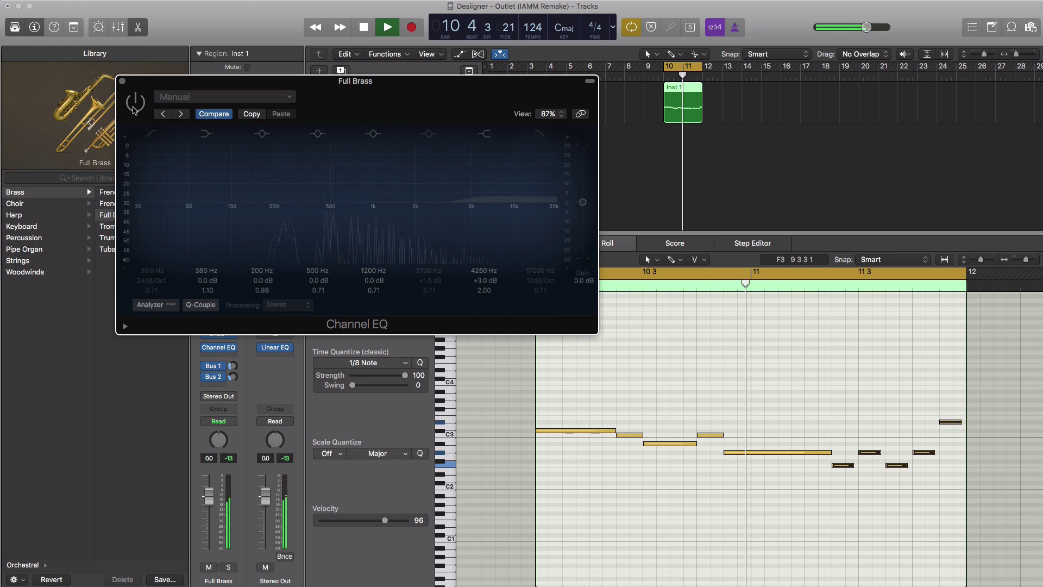
click(135, 109)
click(122, 81)
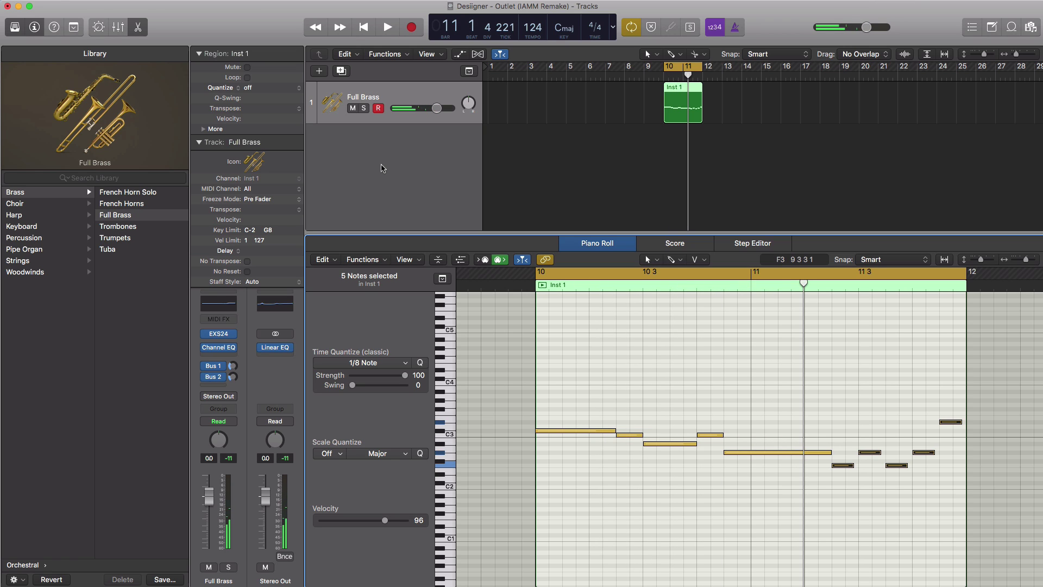
- Create a second instrument track with the Orchestral French Horns patch and copy the Full Brass region onto it at bar 10
click(319, 71)
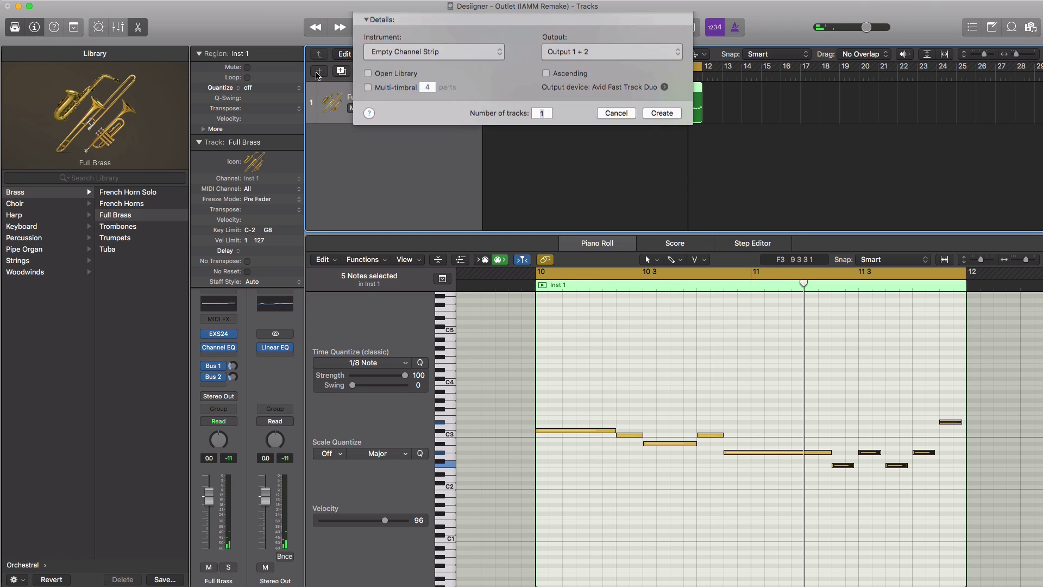
key(Return)
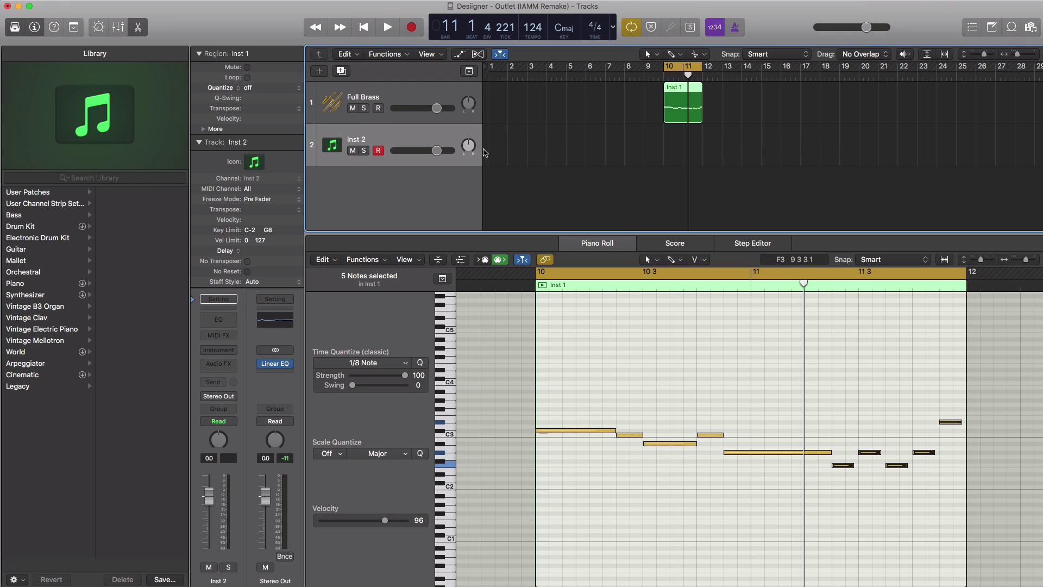
click(31, 272)
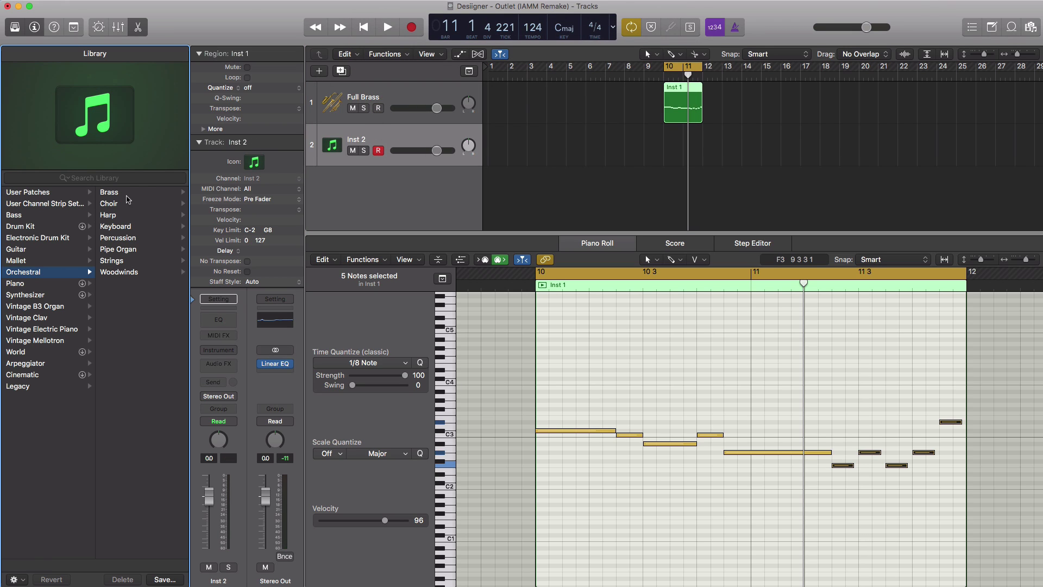
click(129, 193)
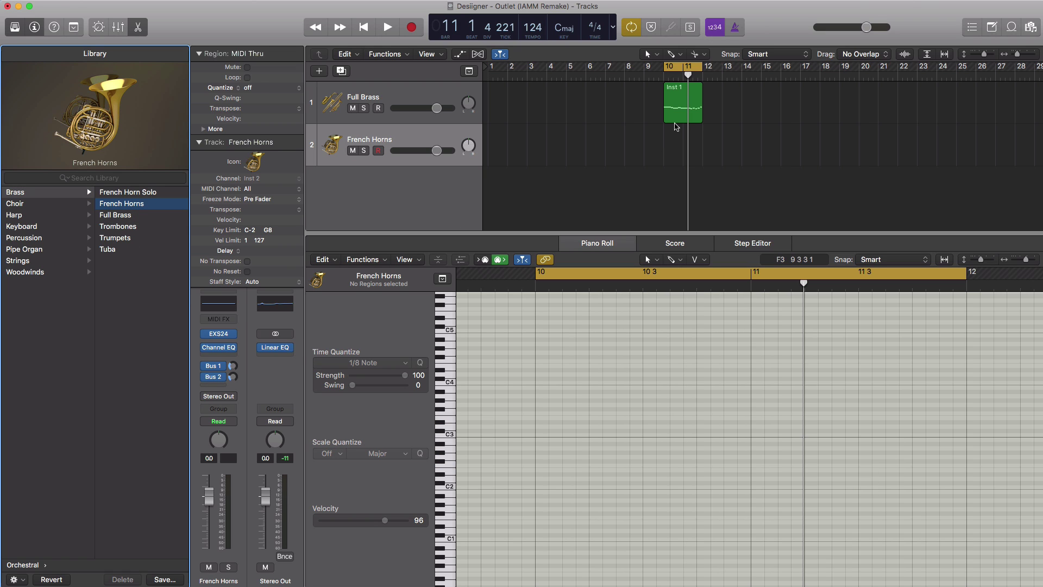
alt+drag(676, 126, 684, 140)
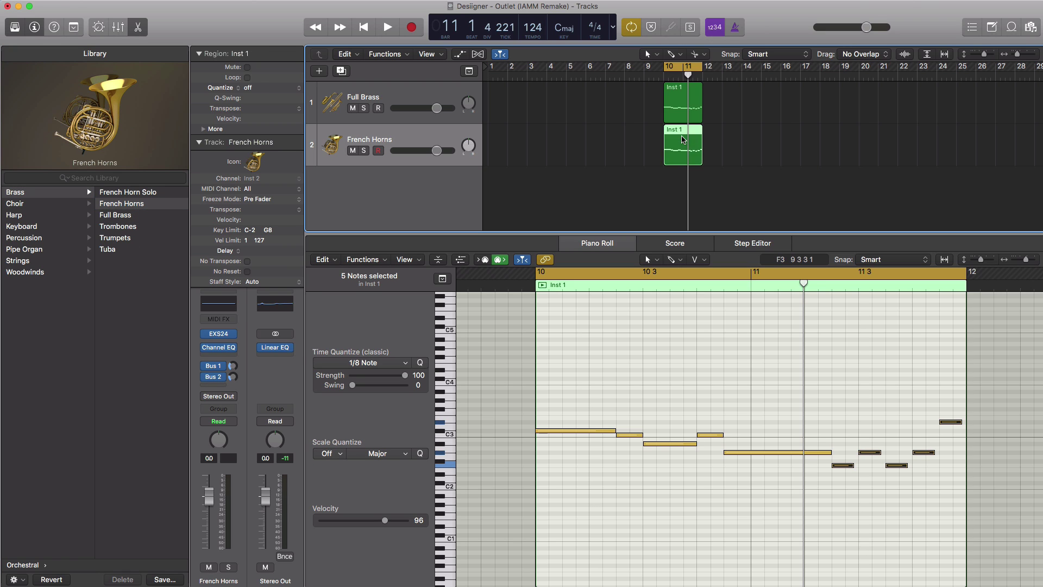
- Listen to the layered brass loop, solo the French Horns track, and stop playback
key(space)
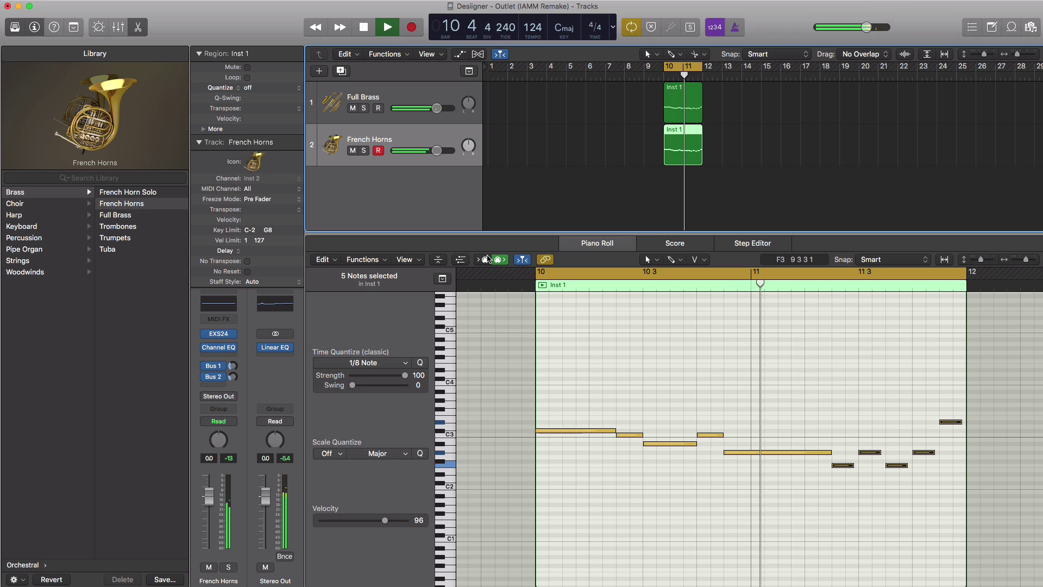
key(space)
click(363, 152)
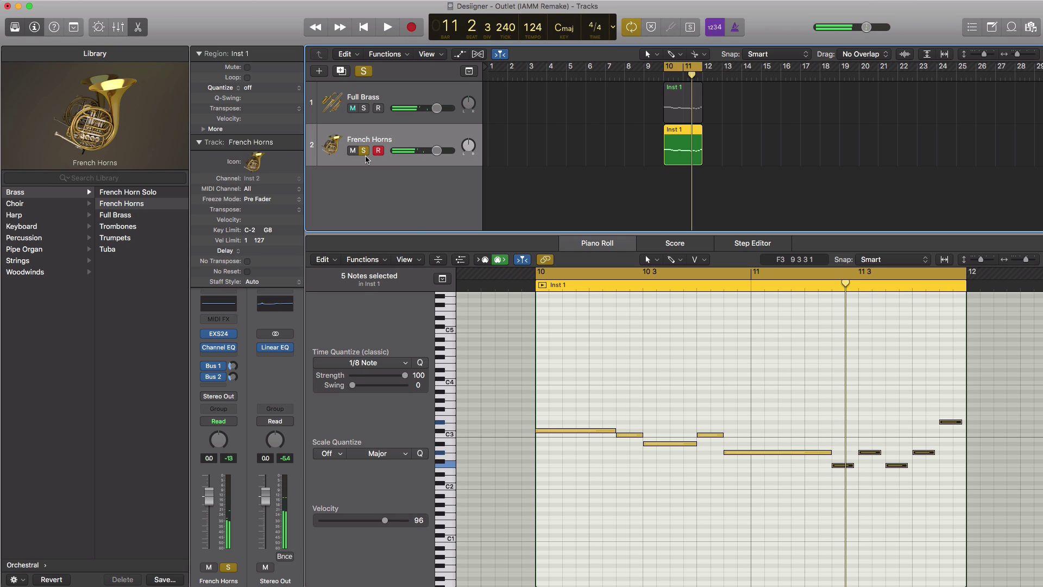
key(space)
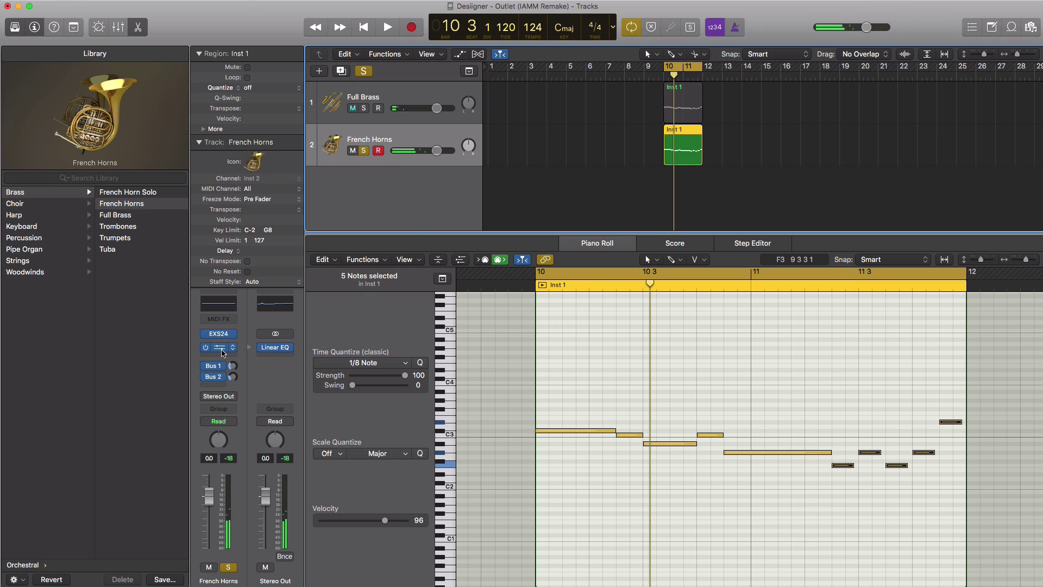
- Replace the Channel EQ on the French Horns track with a stereo Overdrive effect
click(234, 350)
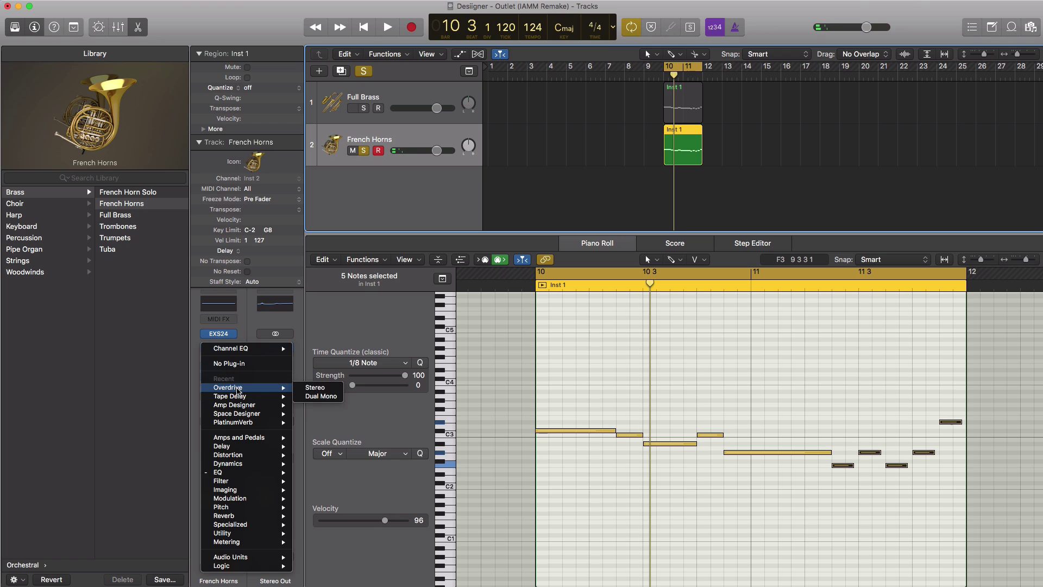
key(Escape)
drag(277, 64, 591, 226)
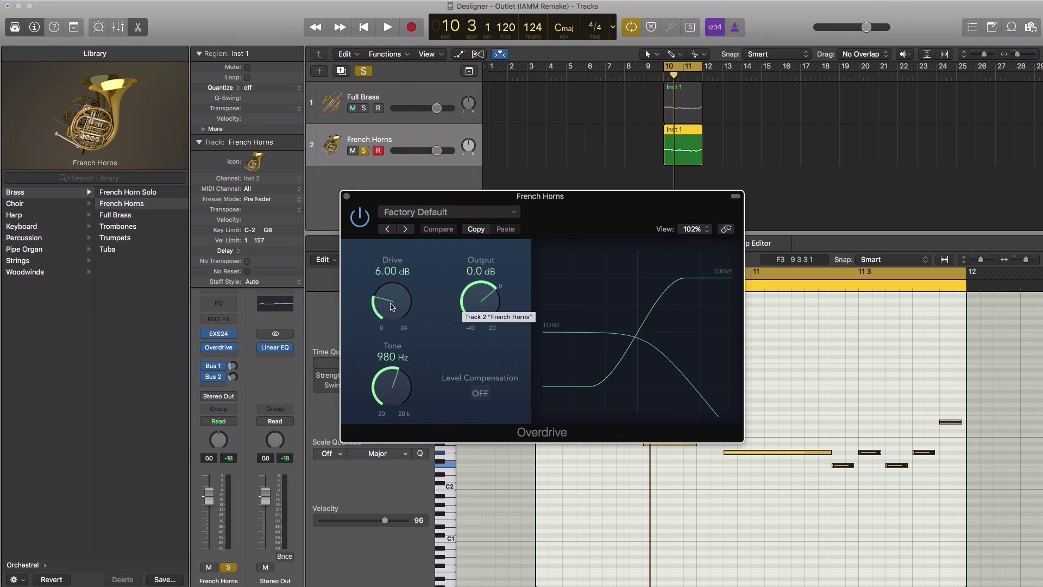
- During playback, set the French Horns Overdrive to 4.00 dB drive, 5000 Hz tone and -6.0 dB output, and compare it with bypass
key(space)
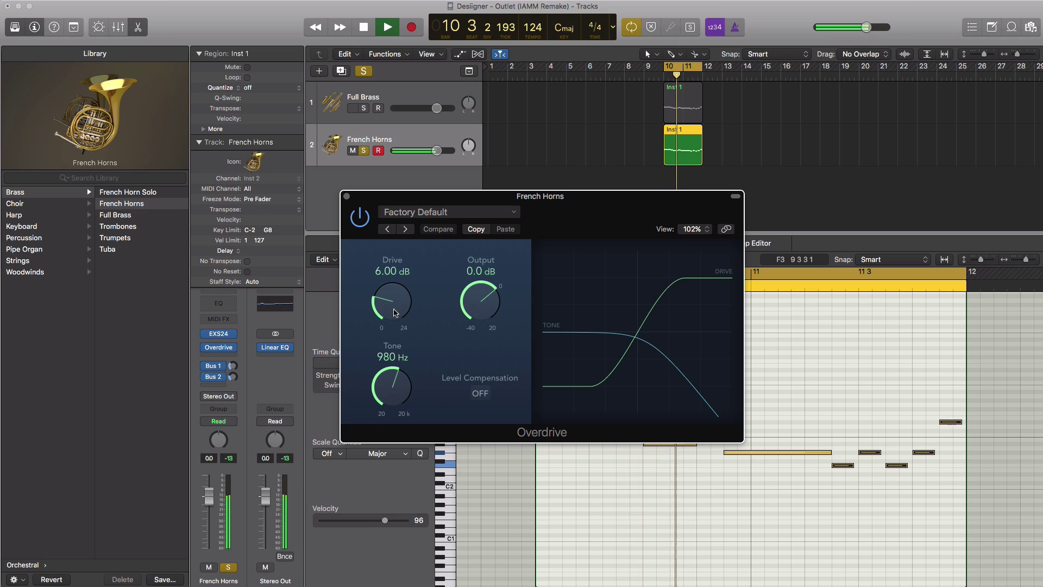
drag(395, 313, 394, 324)
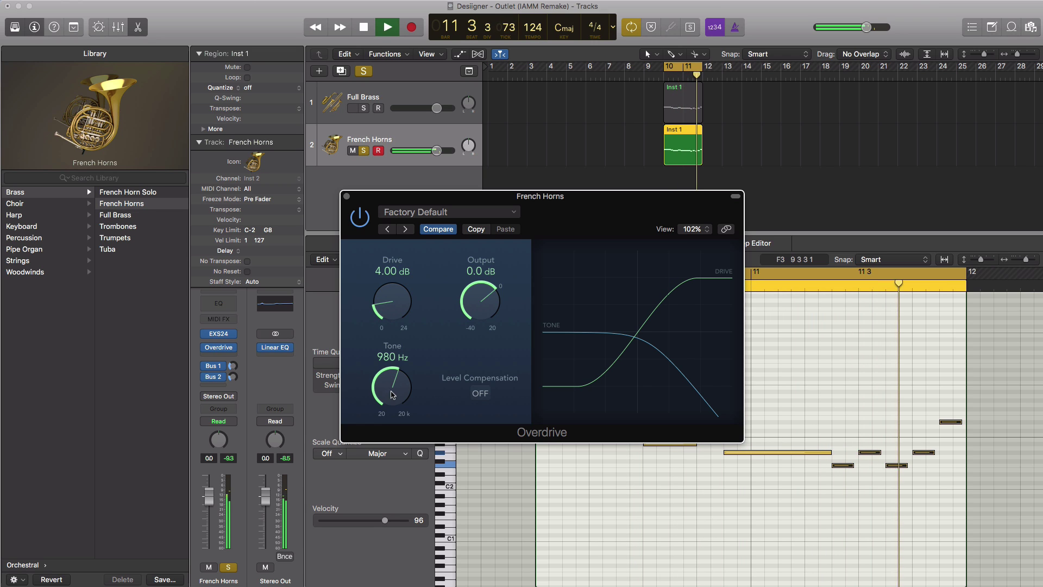
drag(393, 395, 394, 356)
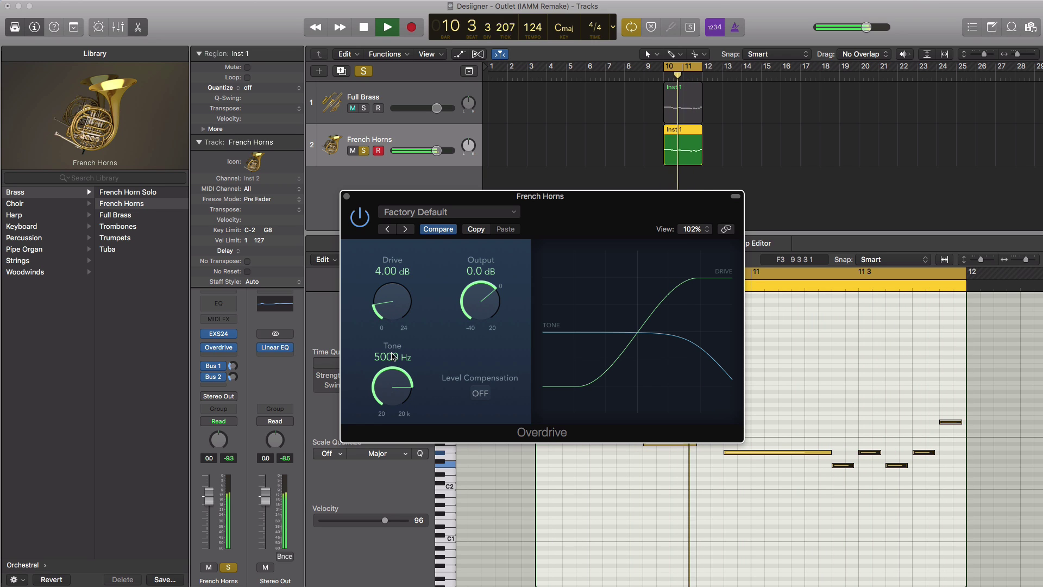
drag(484, 318, 483, 337)
click(356, 226)
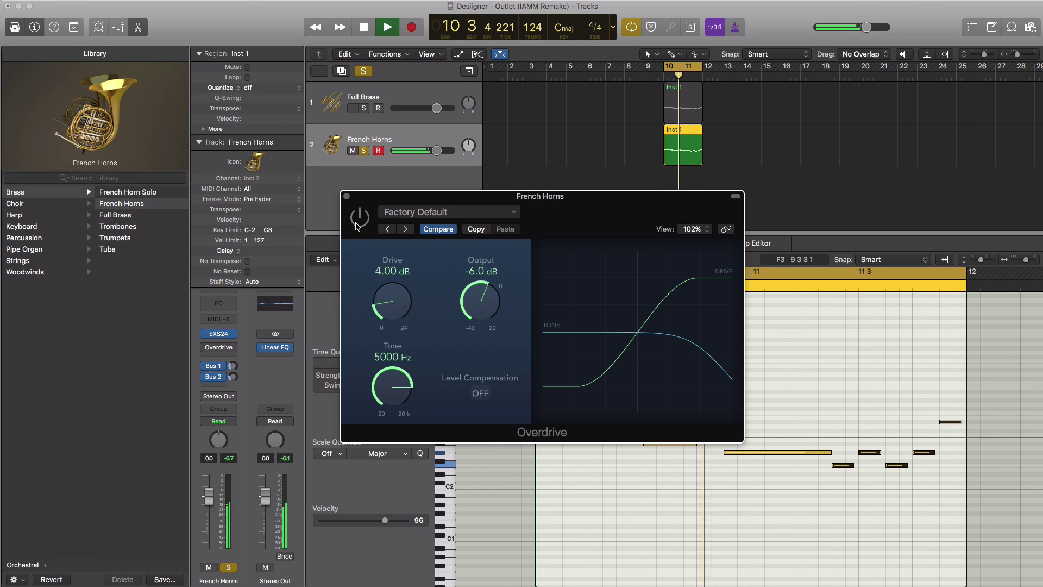
click(356, 226)
click(346, 196)
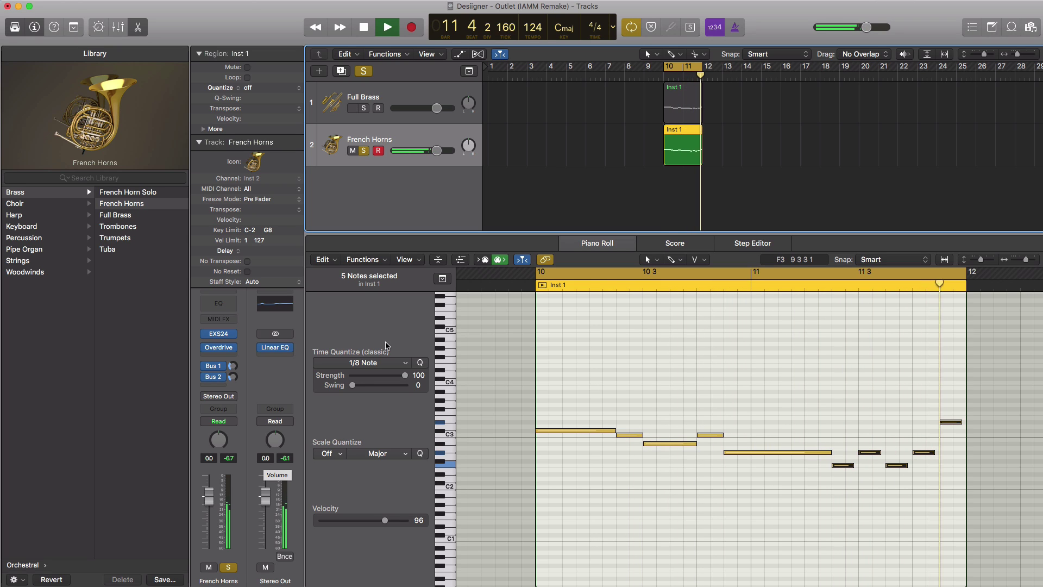
key(space)
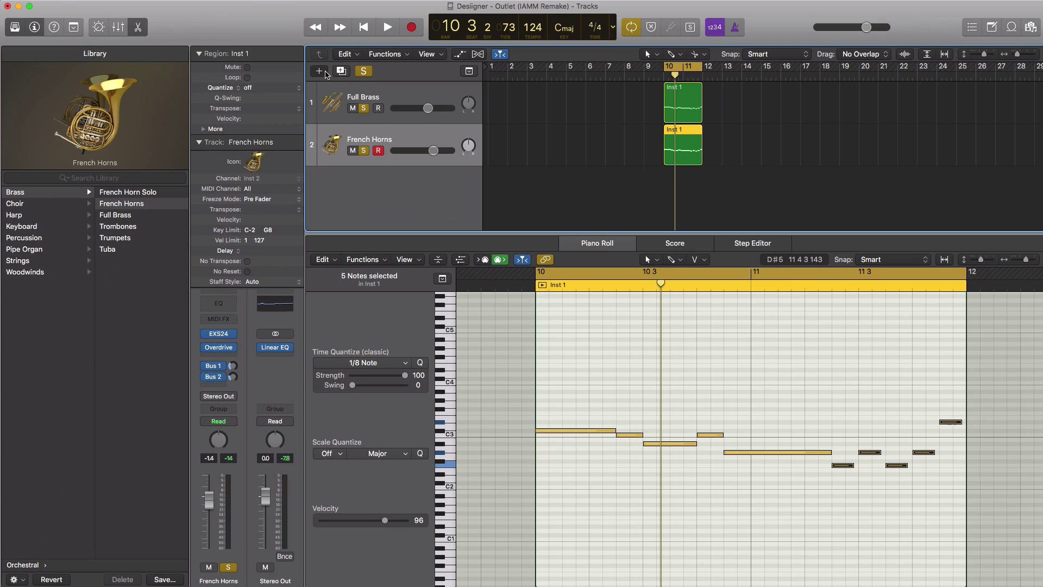
- Add a third software instrument track and turn off solo on the Full Brass and French Horns tracks
click(320, 71)
key(Return)
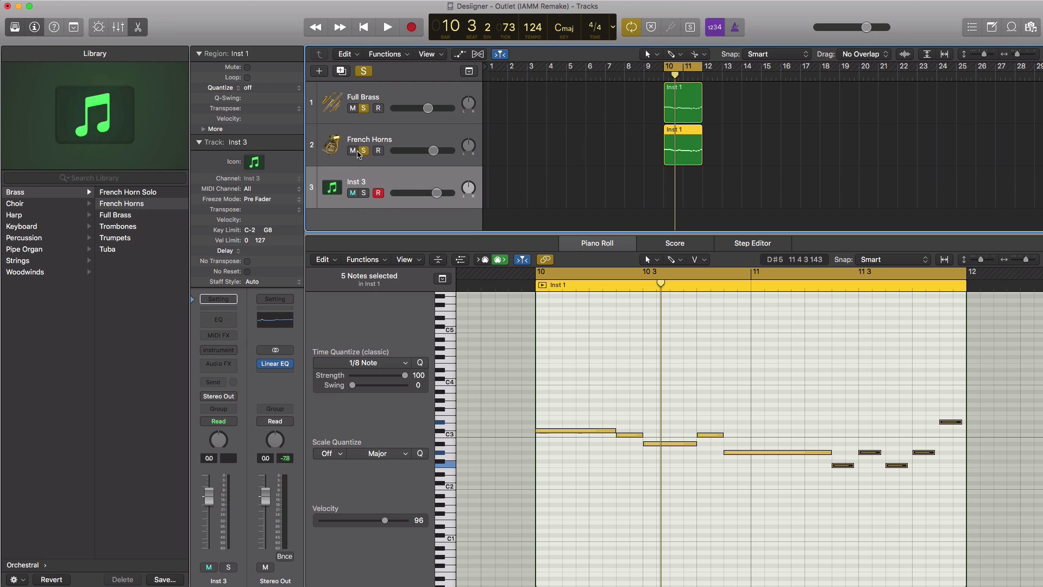
click(364, 152)
click(372, 222)
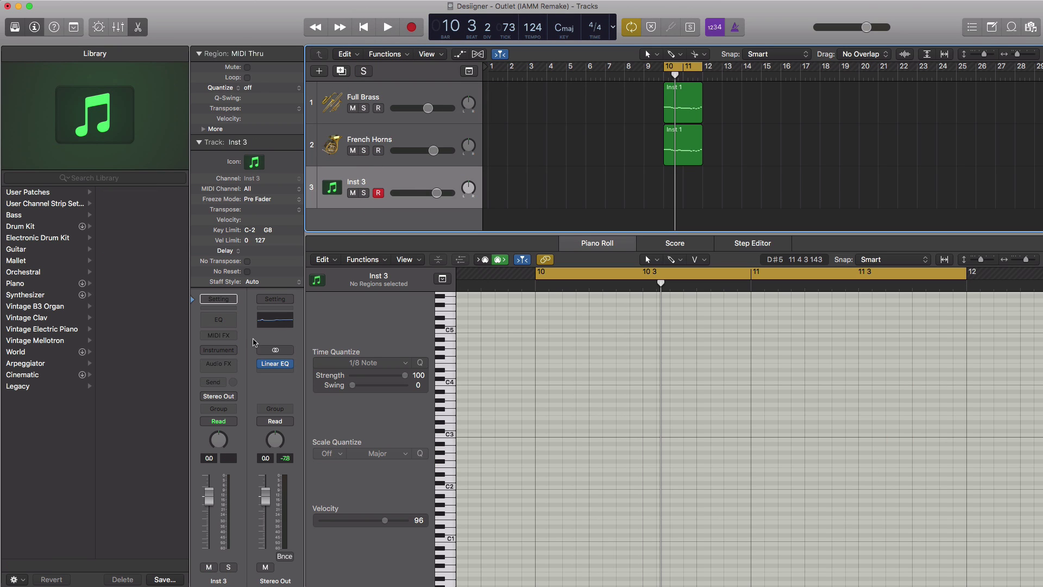
- Load Kontakt 5 on the third track with the Brass-Bang Bang Brass instrument from the Kontakt 5 Trap Bang folder
click(223, 349)
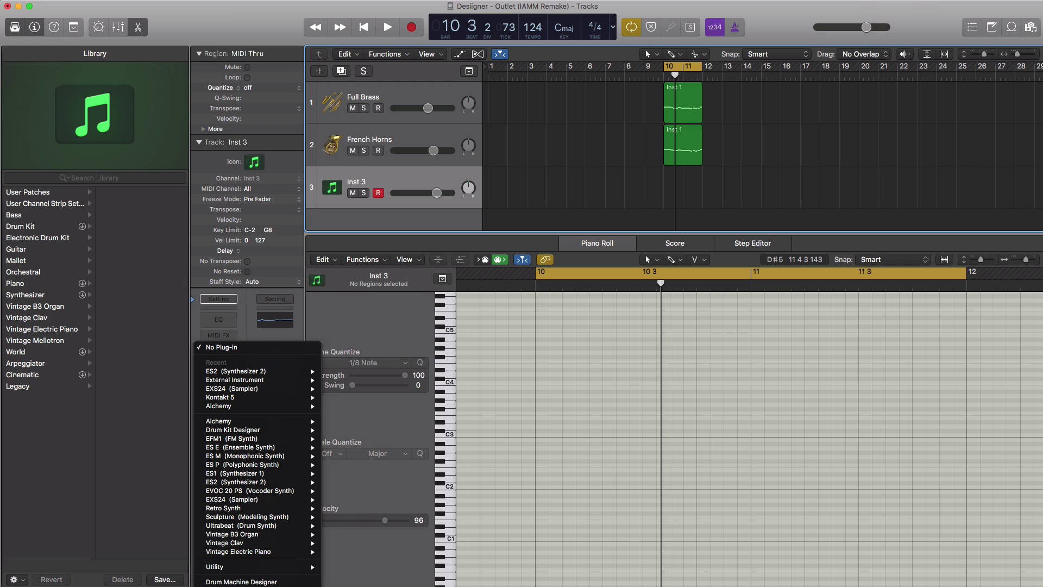
key(Escape)
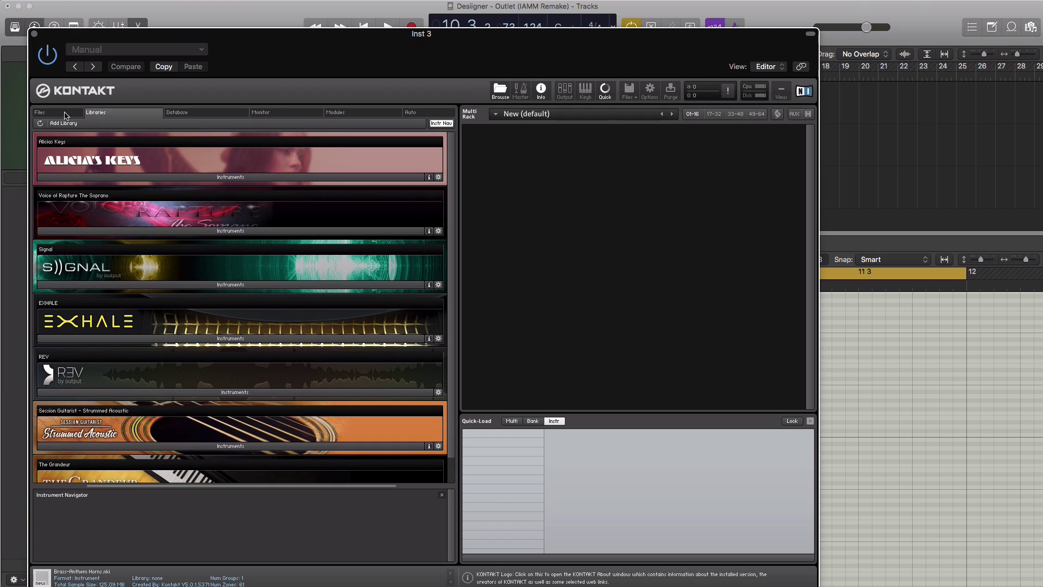
click(65, 113)
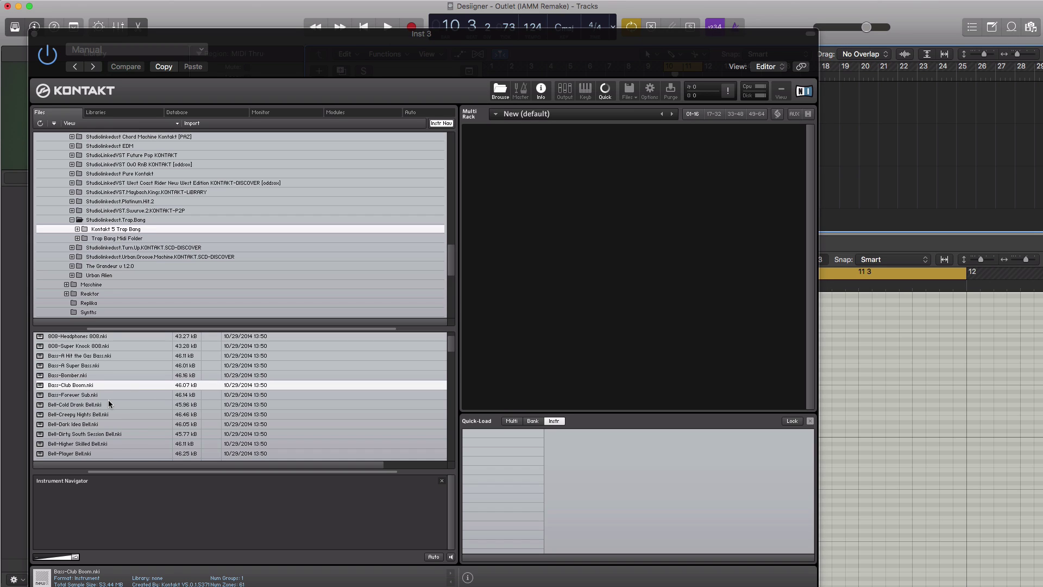
scroll(109, 401, down, 8)
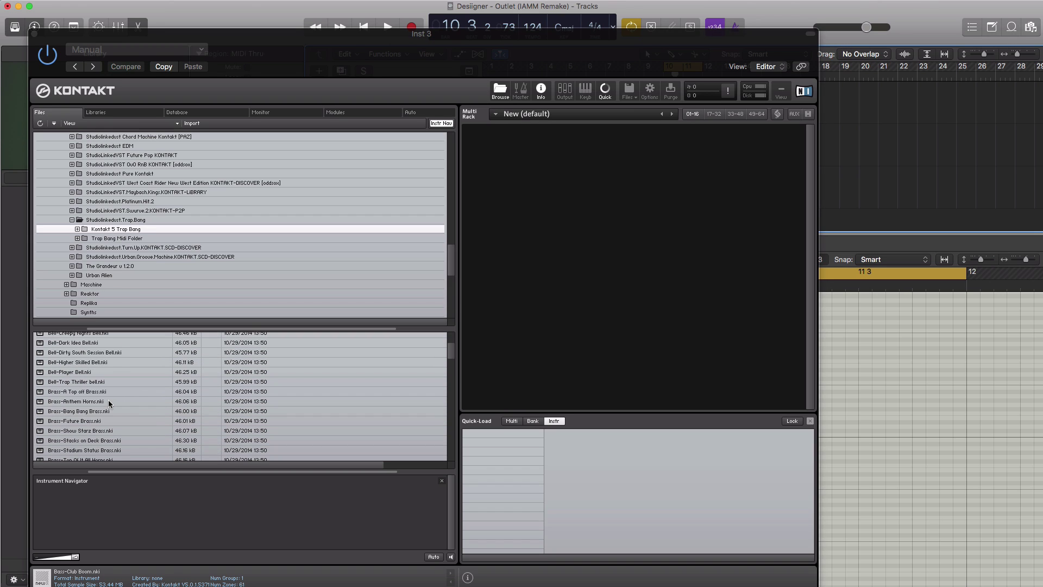
scroll(108, 401, down, 3)
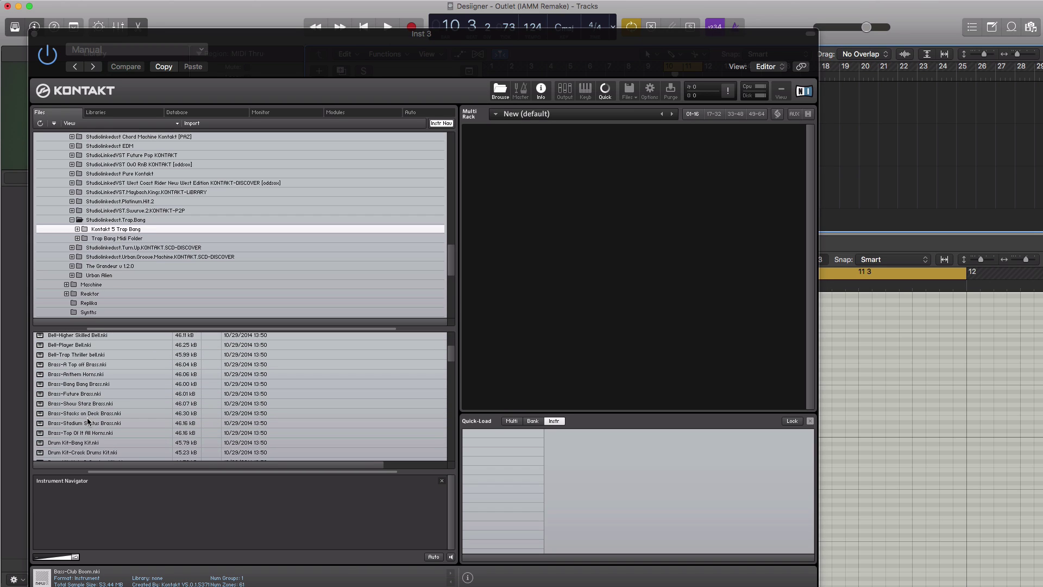
drag(106, 386, 546, 344)
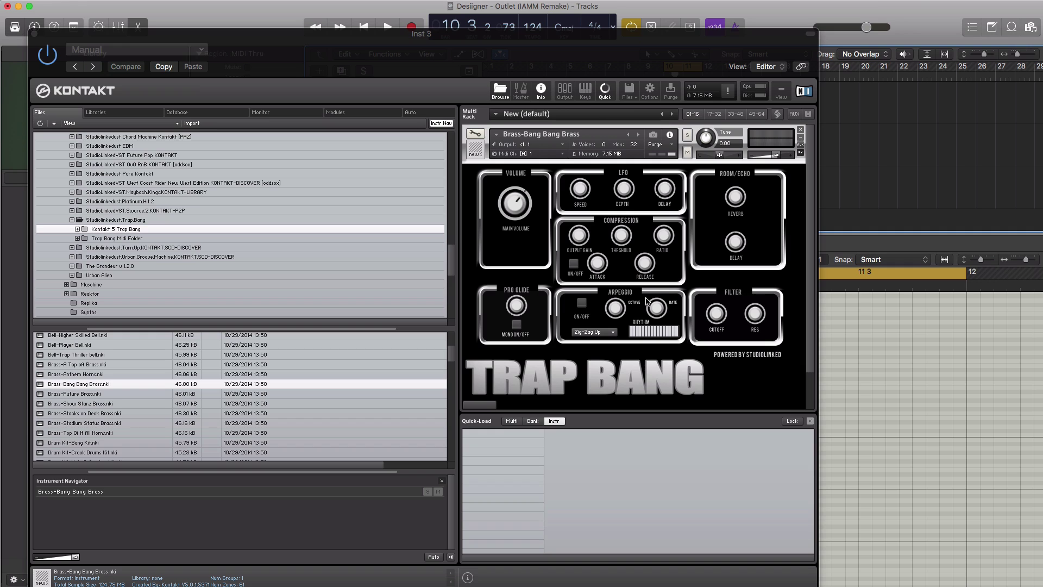
click(34, 34)
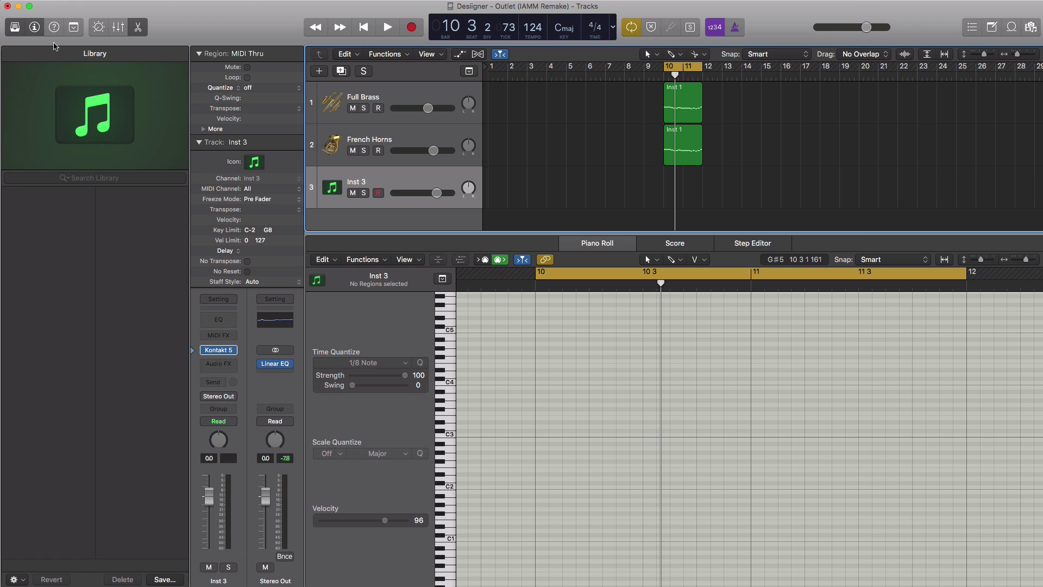
- Copy the French Horns region onto the third track at bar 10 and listen to that track soloed
drag(687, 168, 685, 197)
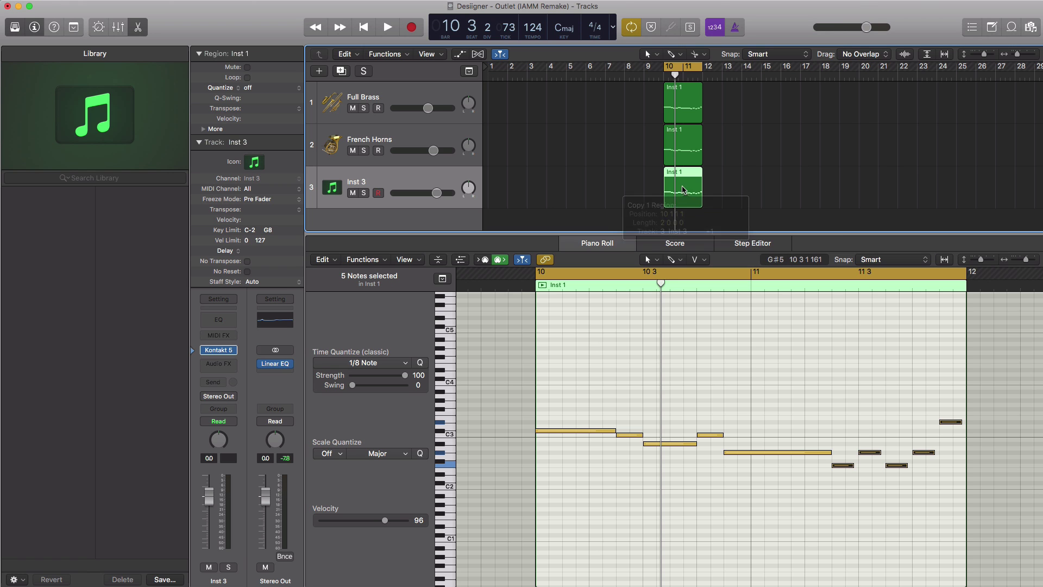
key(space)
click(363, 193)
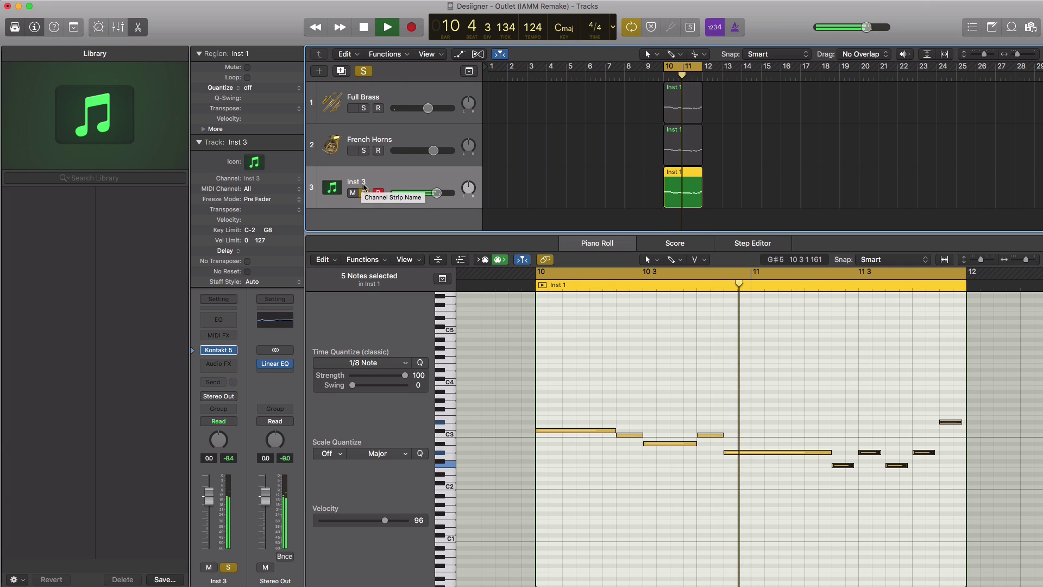
key(space)
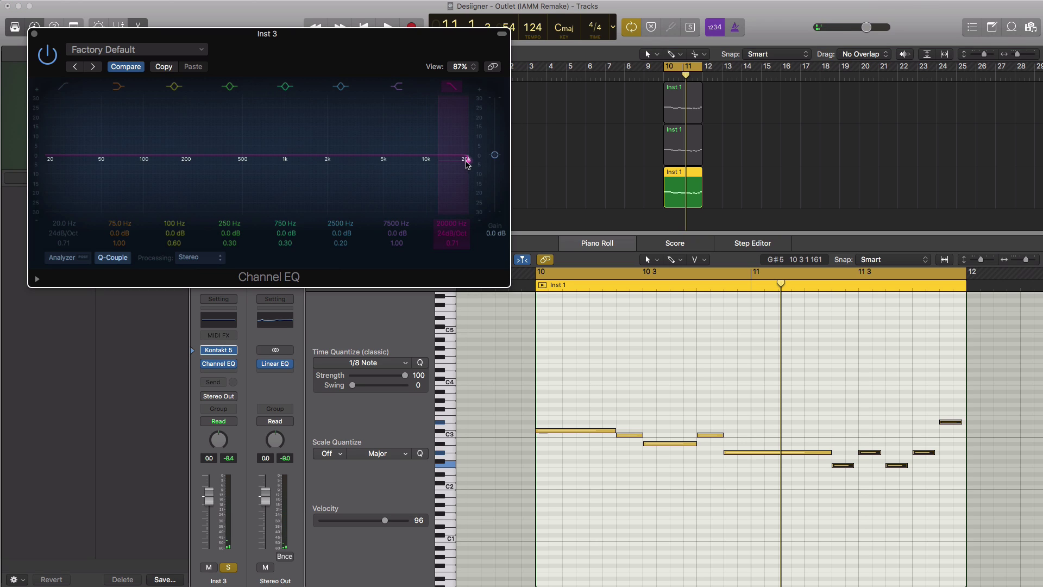
- In a Channel EQ on the third track, apply a 24 dB/Oct high cut at 1720 Hz with Q 1.50, and listen
drag(467, 163, 303, 149)
key(space)
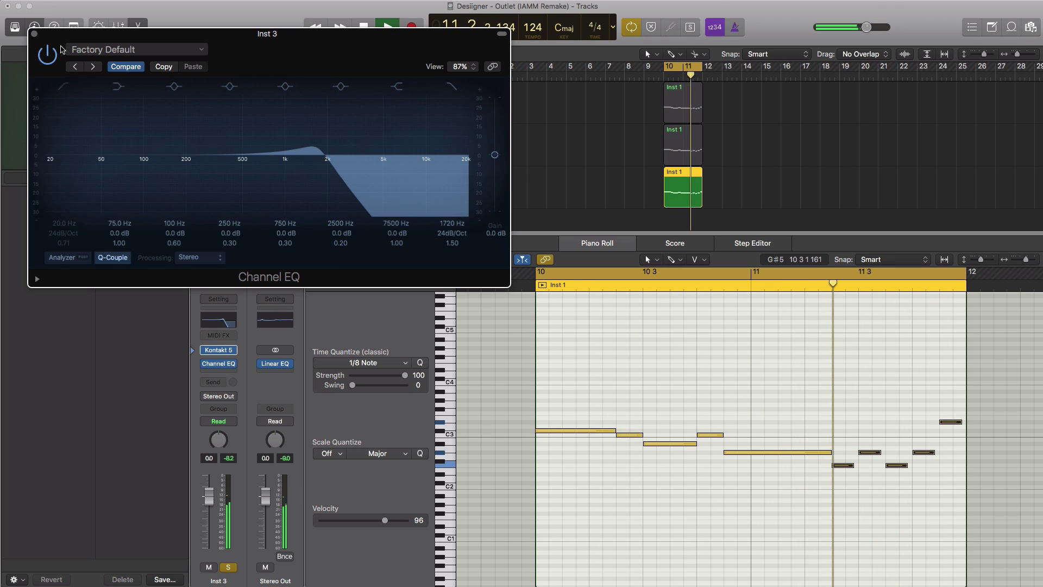
click(33, 34)
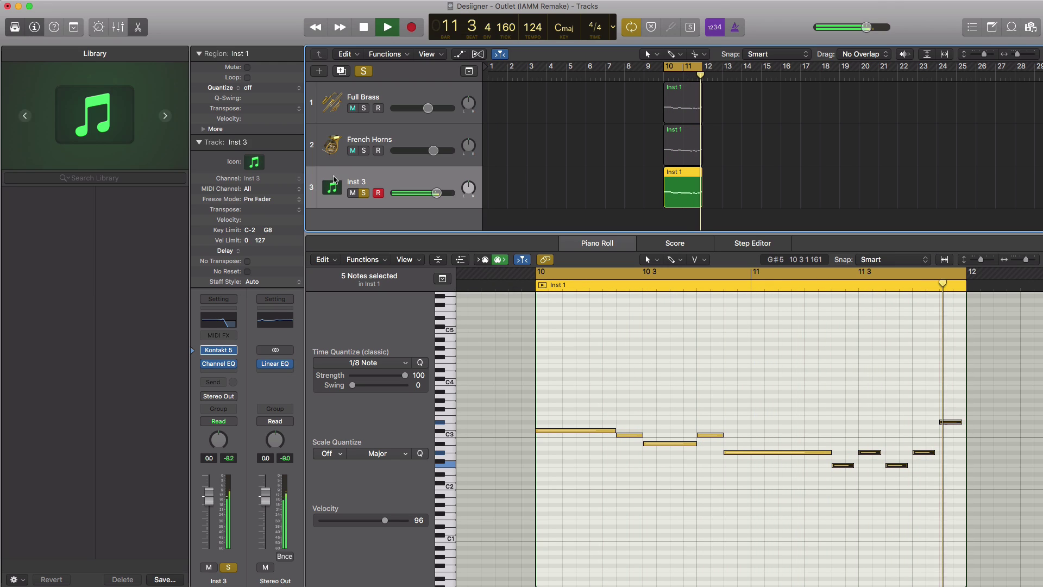
- Unsolo the third track and lower the layers' volumes: Kontakt track to -3.1 dB, French Horns to -5.0 dB, Full Brass slightly
click(363, 193)
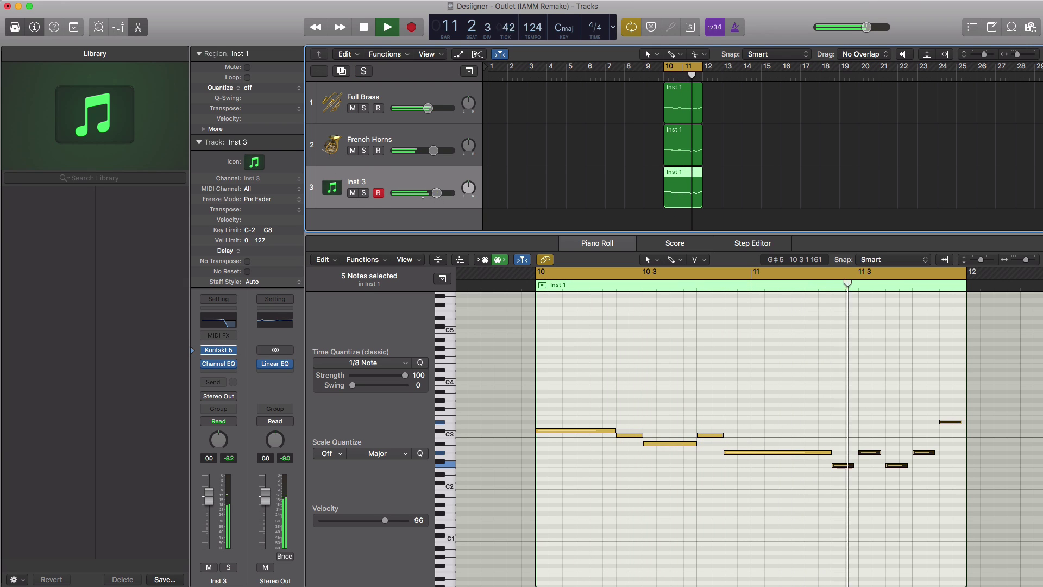
drag(437, 193, 429, 193)
drag(428, 108, 421, 108)
drag(433, 150, 424, 150)
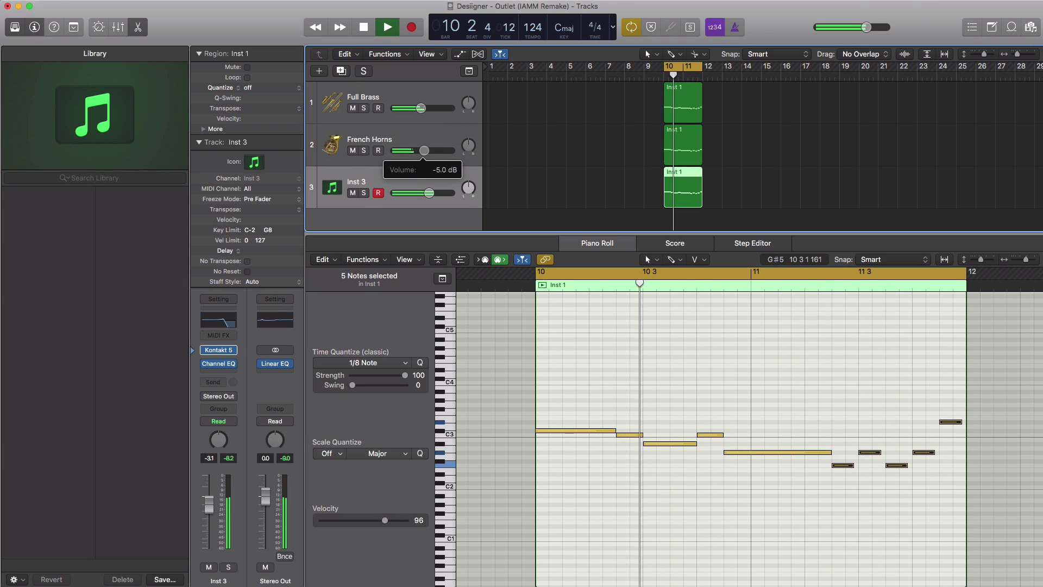
drag(421, 108, 426, 108)
key(space)
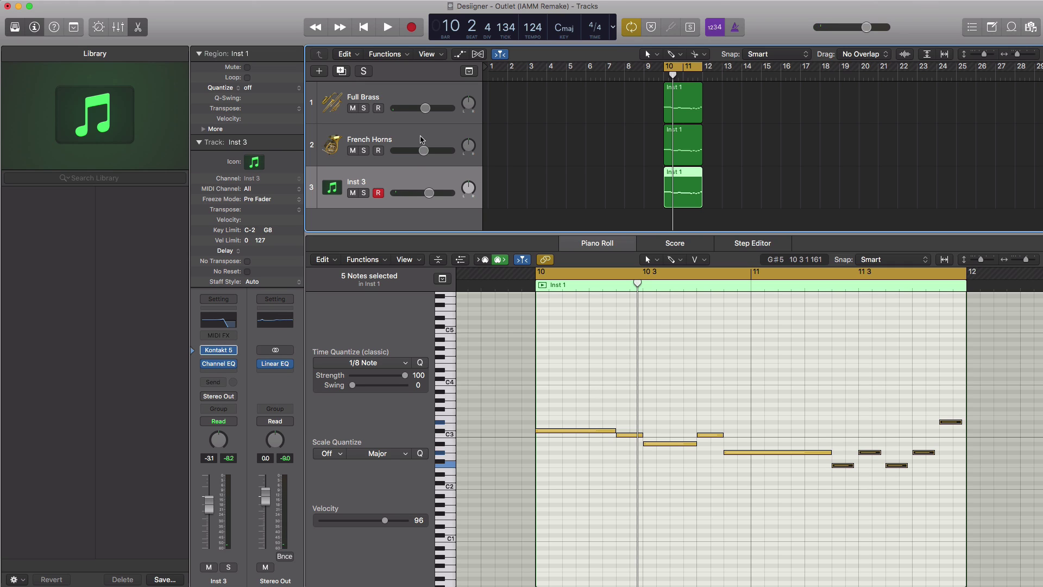
- Group the Full Brass, French Horns and Kontakt tracks into a Summing Stack
shift+click(400, 142)
shift+click(396, 100)
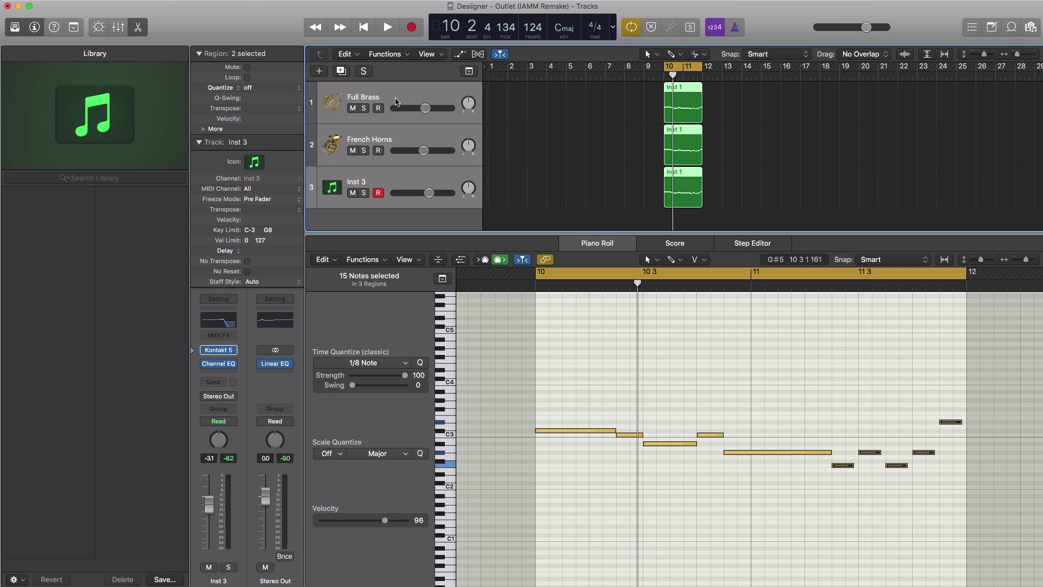
right_click(396, 98)
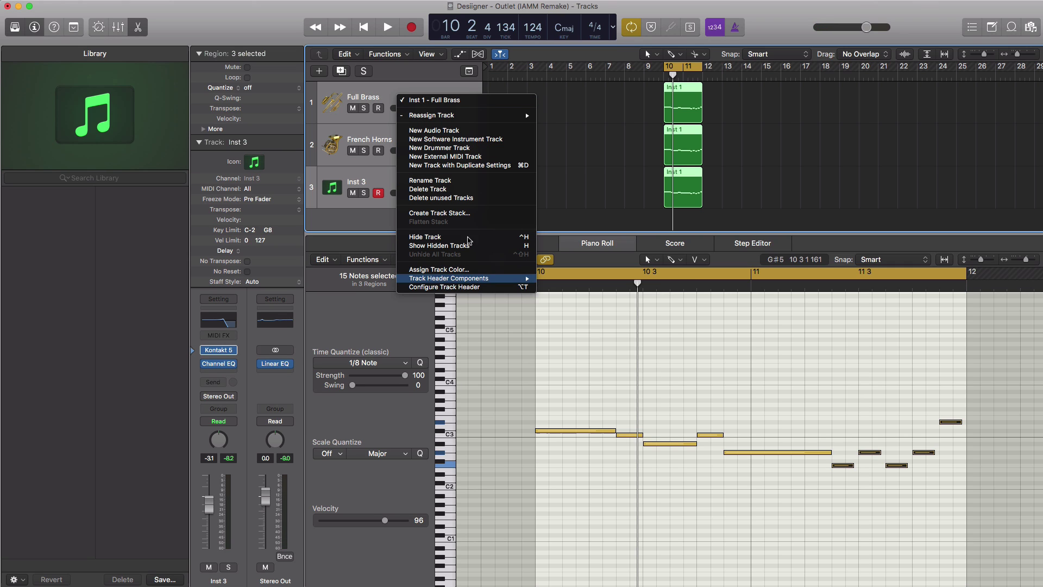
click(451, 215)
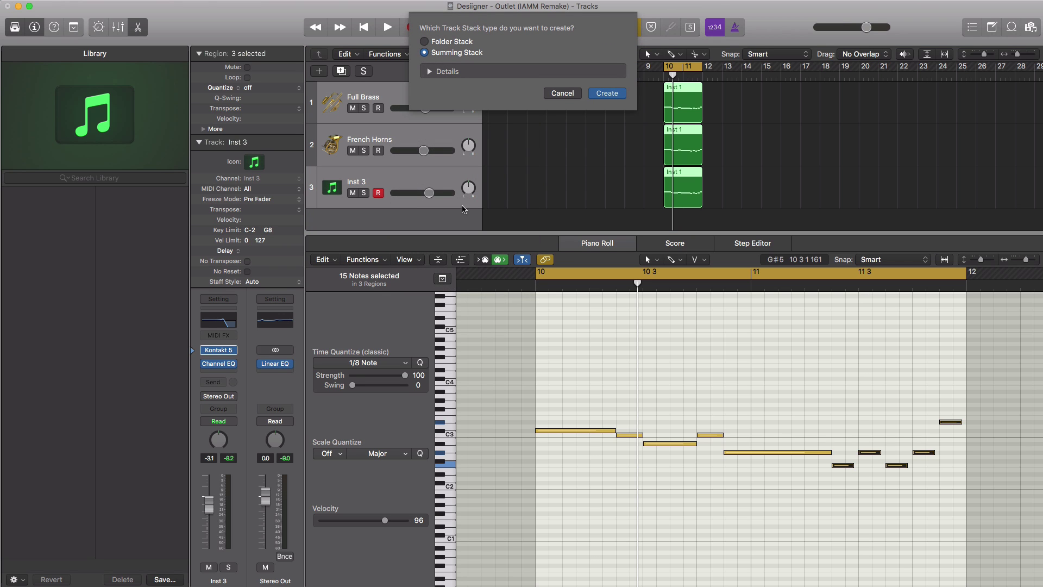
click(589, 93)
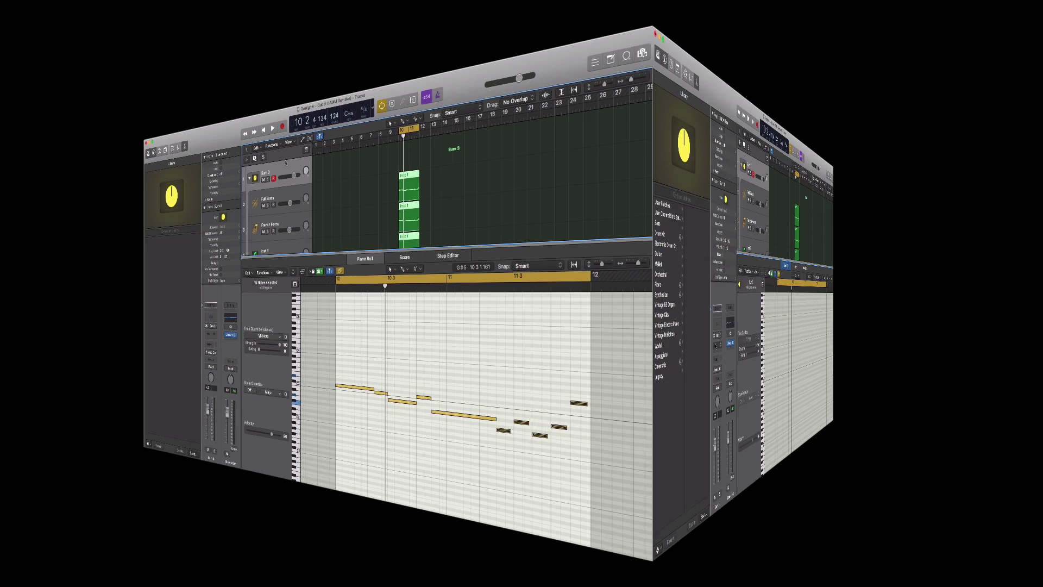
- Insert a Channel EQ on the Sum 3 stack and set a 12 dB/Oct low cut at 760 Hz with Q 0.64
key(x)
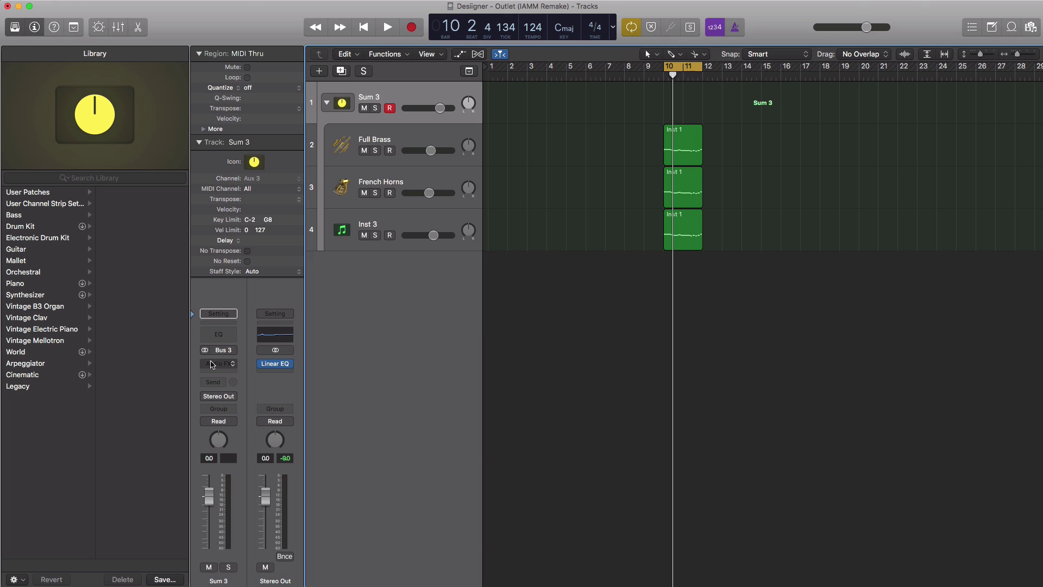
click(220, 336)
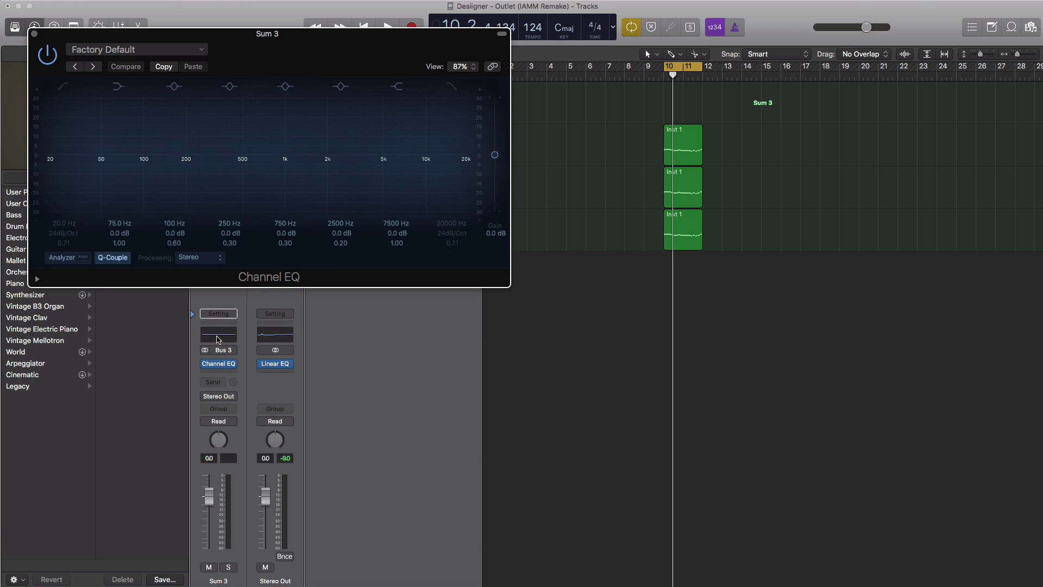
drag(338, 51, 713, 198)
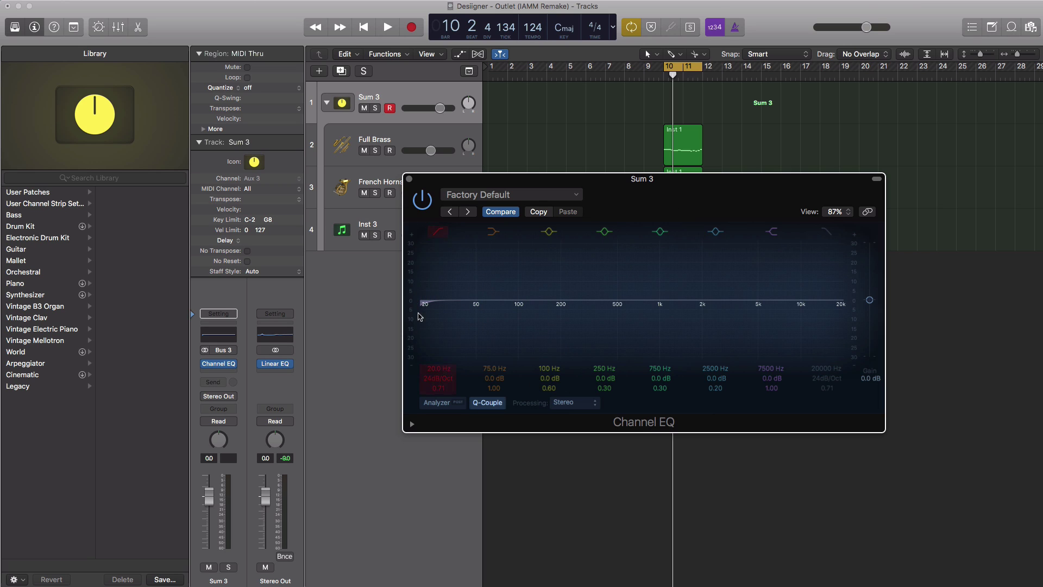
key(space)
drag(422, 313, 626, 307)
drag(446, 379, 446, 387)
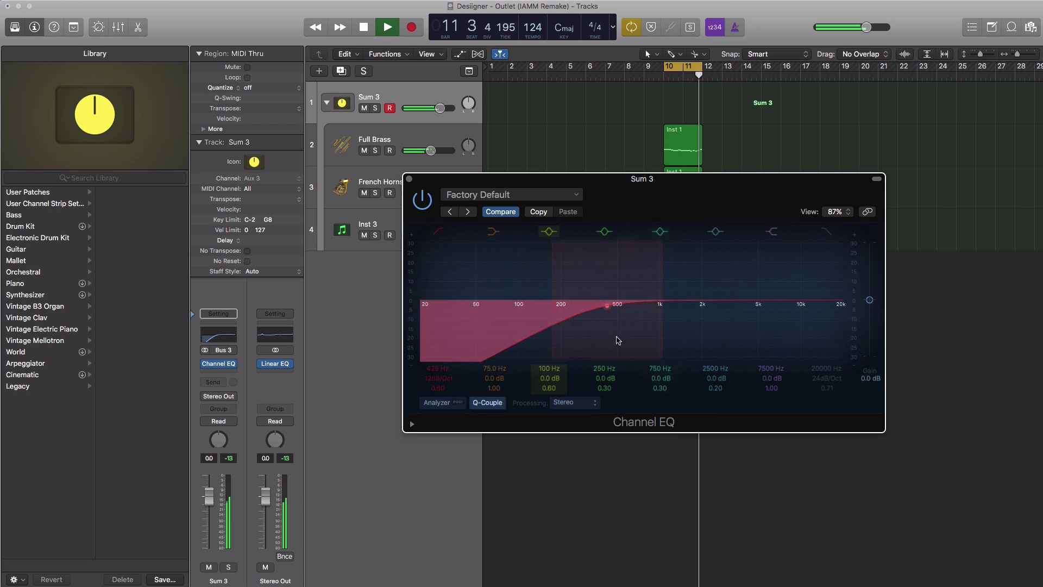
drag(609, 307, 643, 308)
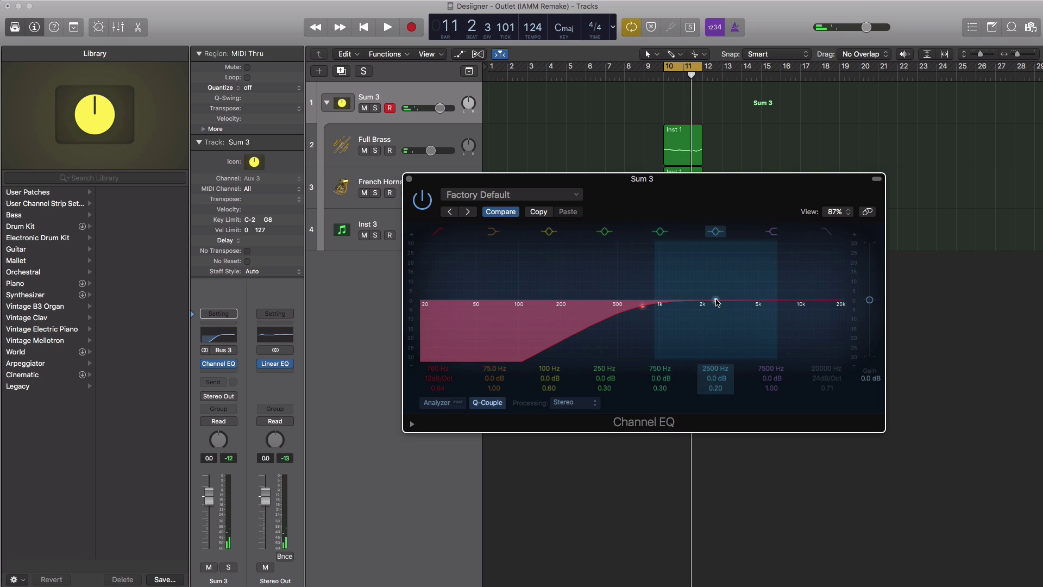
- In the stack's Channel EQ, boost the upper-mid band +5.0 dB at 5200 Hz and the high shelf +6.0 dB at 670 Hz
drag(716, 300, 763, 288)
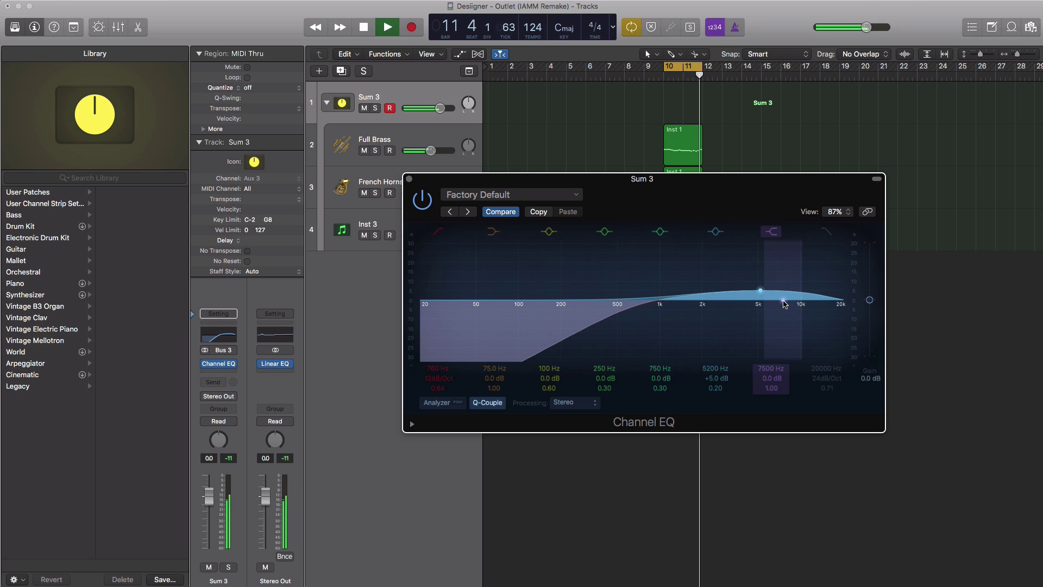
drag(784, 303, 625, 285)
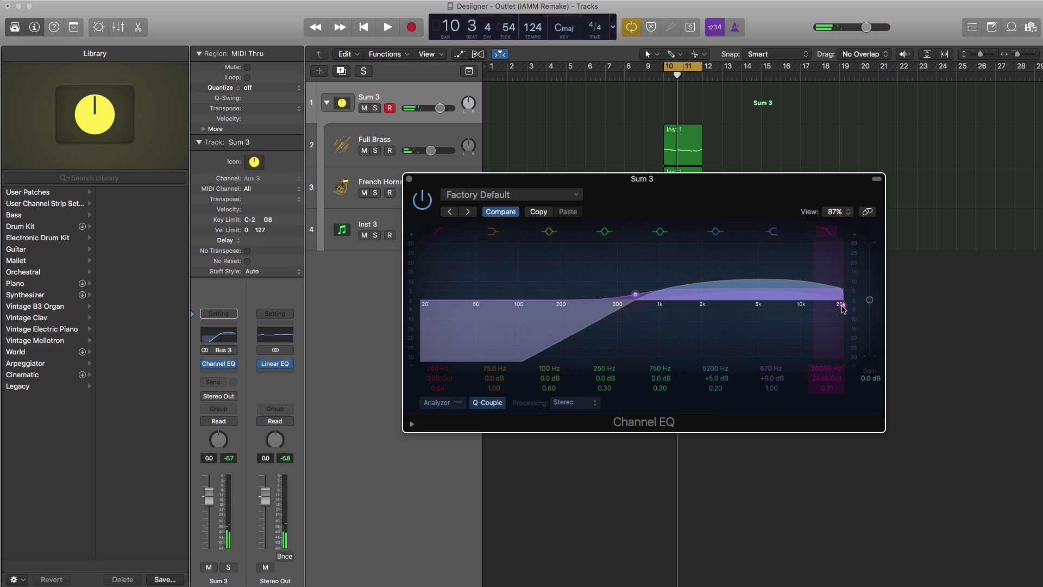
- Add a 24 dB/Oct high cut at 15800 Hz with Q 0.79, and compare the sound with the EQ bypassed and active
key(space)
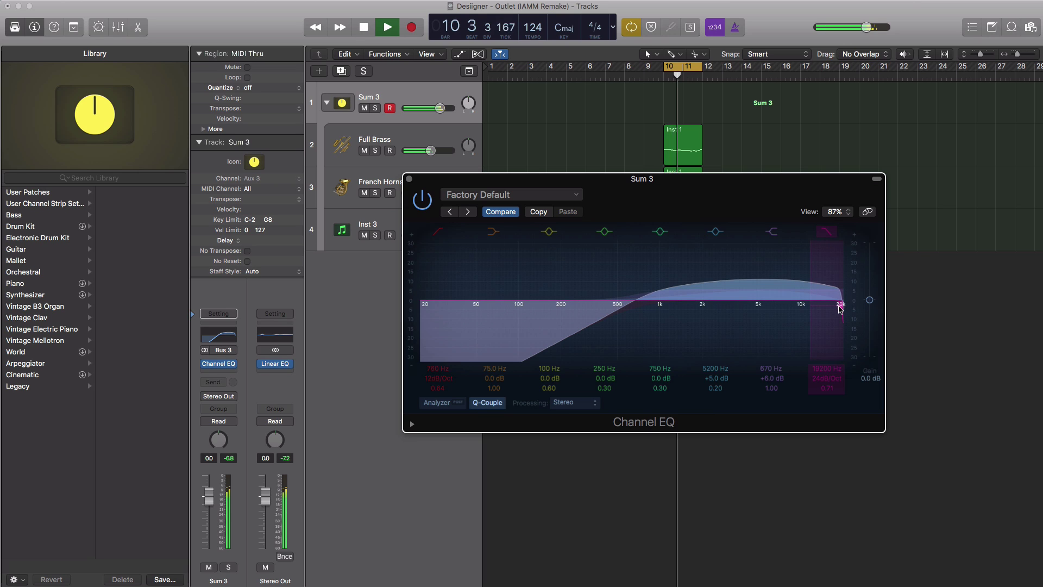
mouse_move(840, 308)
mouse_down()
mouse_move(702, 307)
mouse_move(827, 305)
mouse_up()
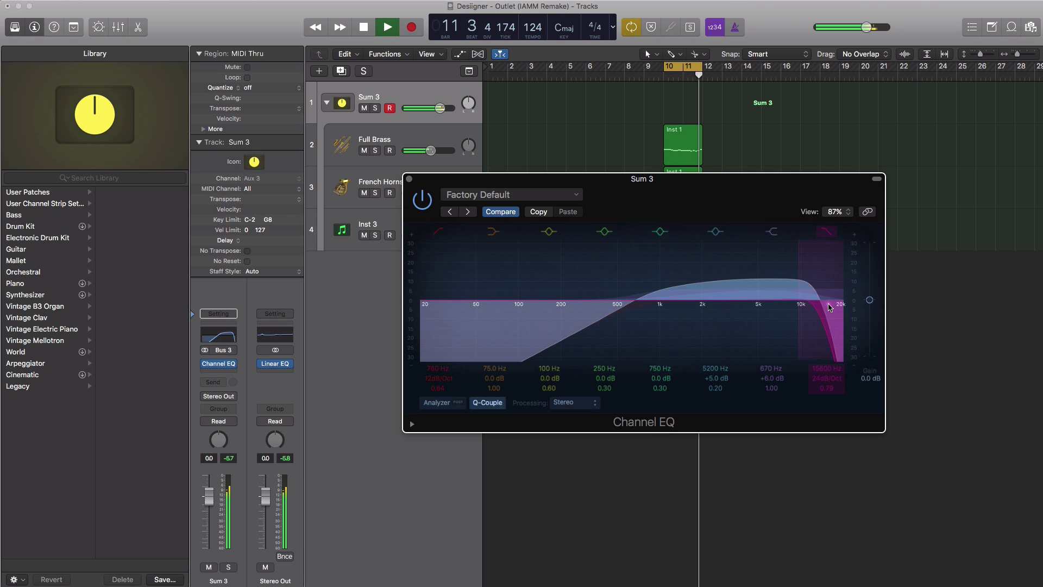
click(423, 204)
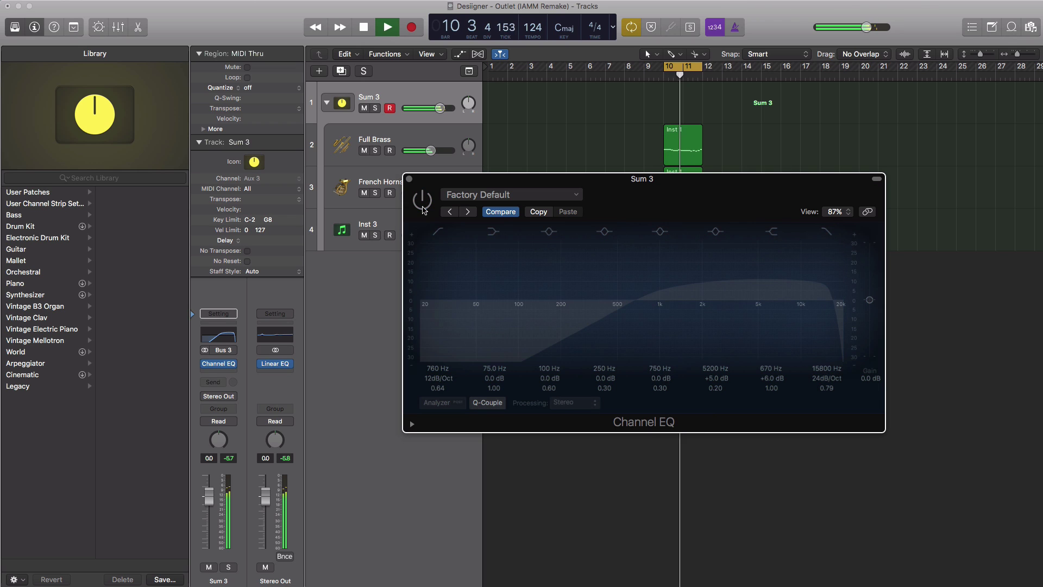
click(422, 205)
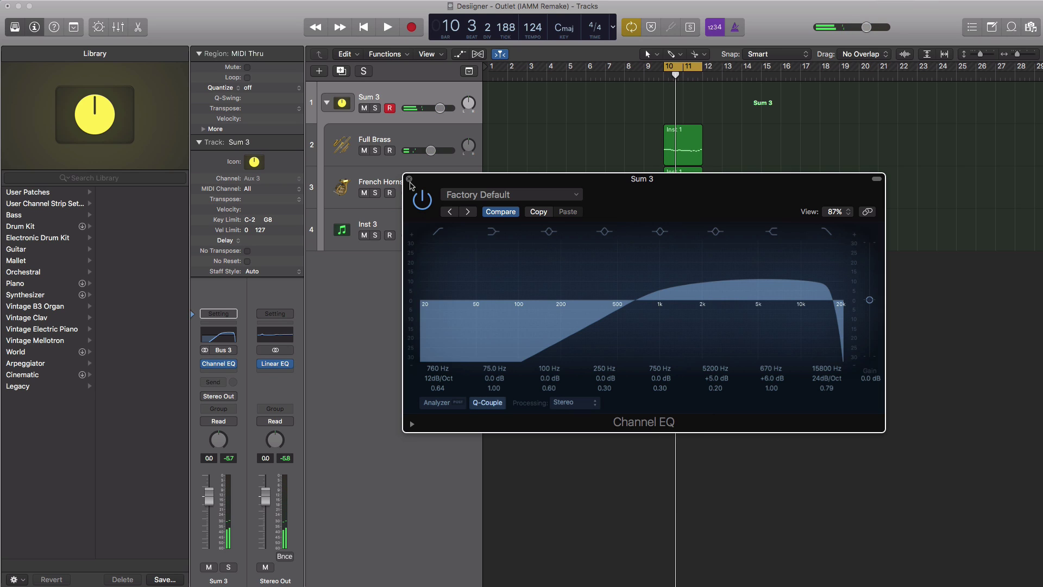
click(410, 179)
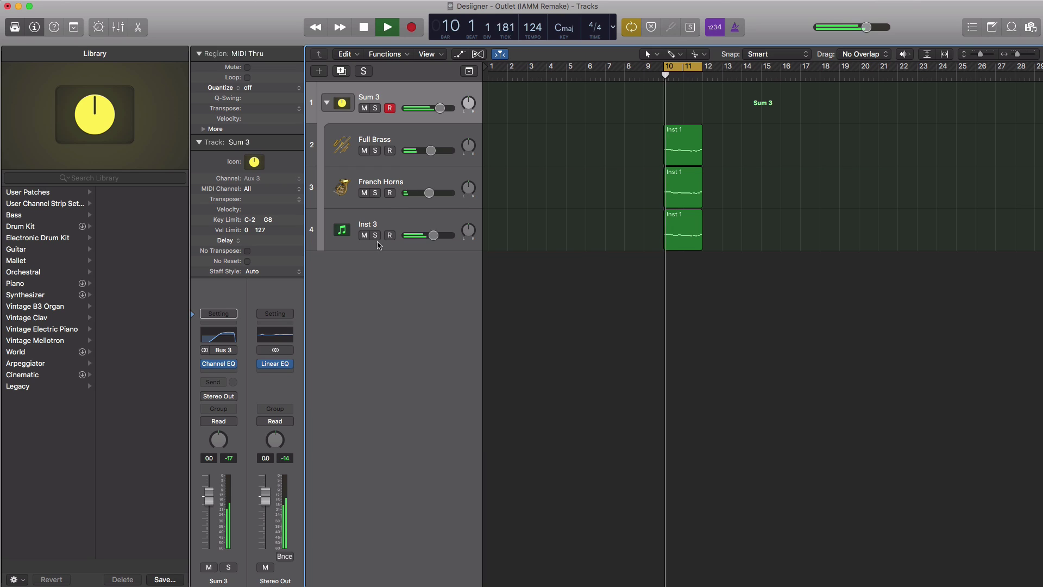
- Lower the Sum 3 stack's volume to -12.0 dB and insert an Overdrive after its Channel EQ
key(space)
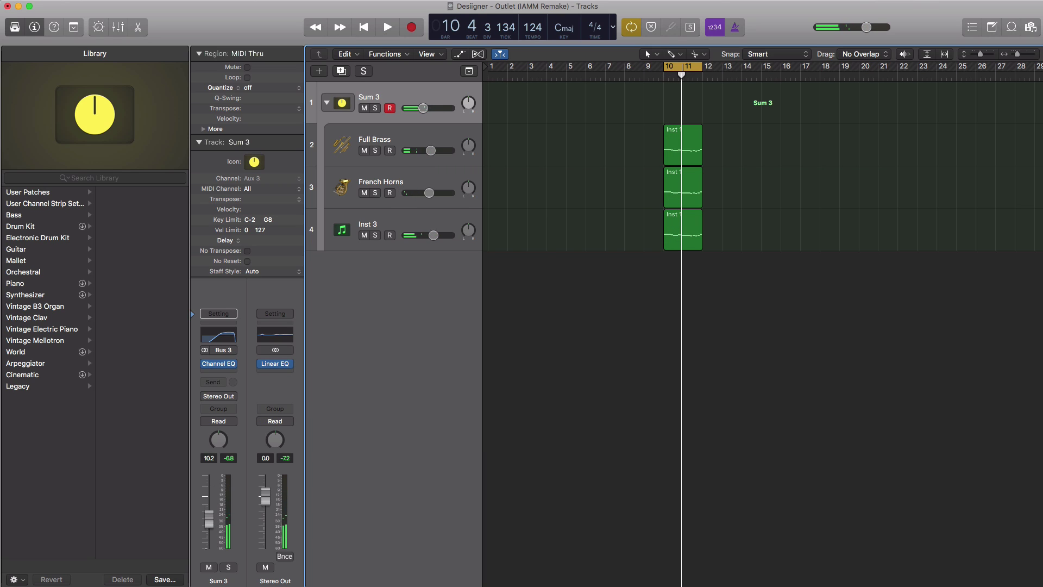
click(216, 374)
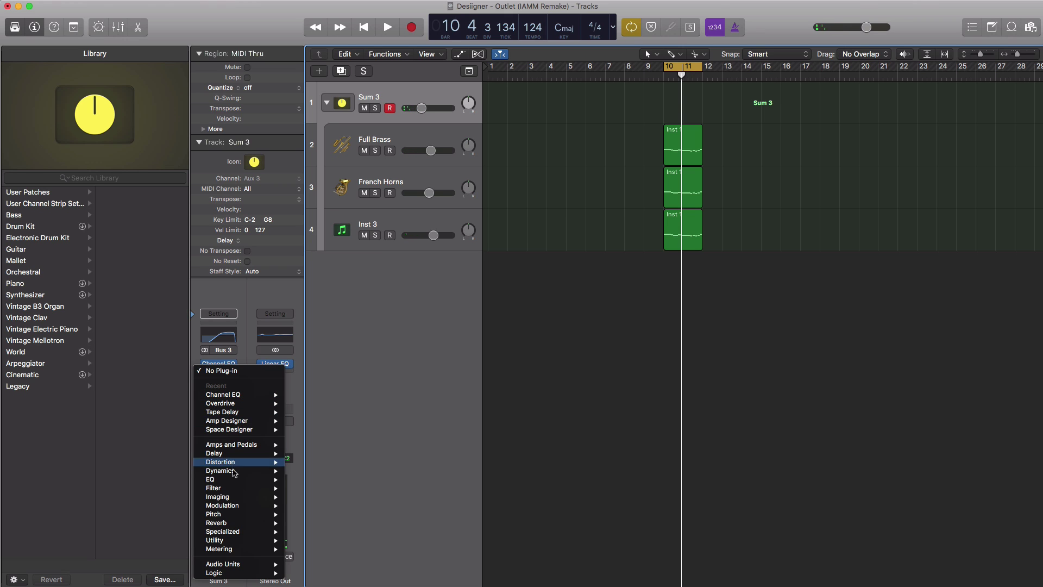
click(234, 405)
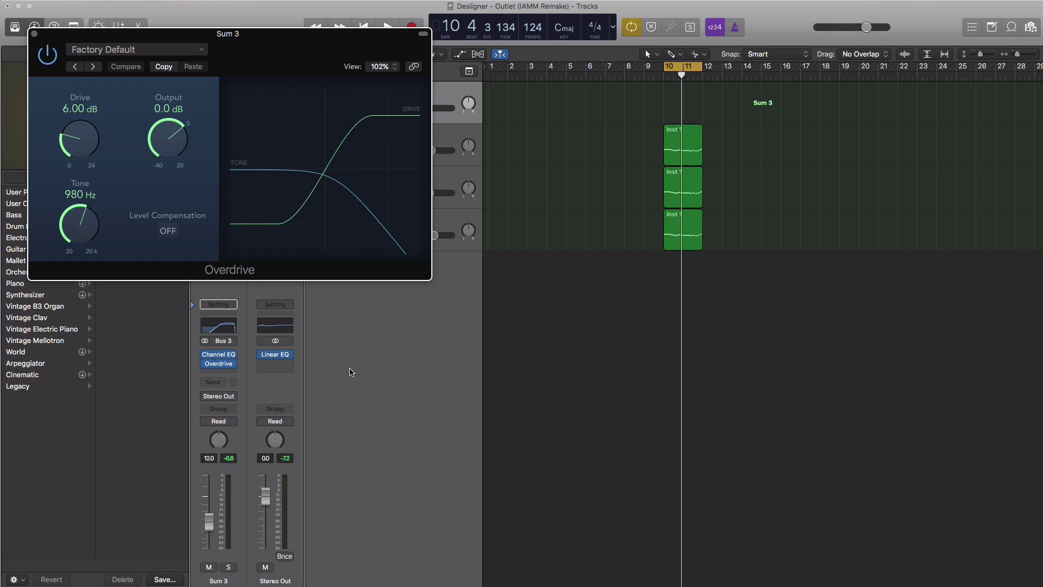
drag(266, 58, 666, 171)
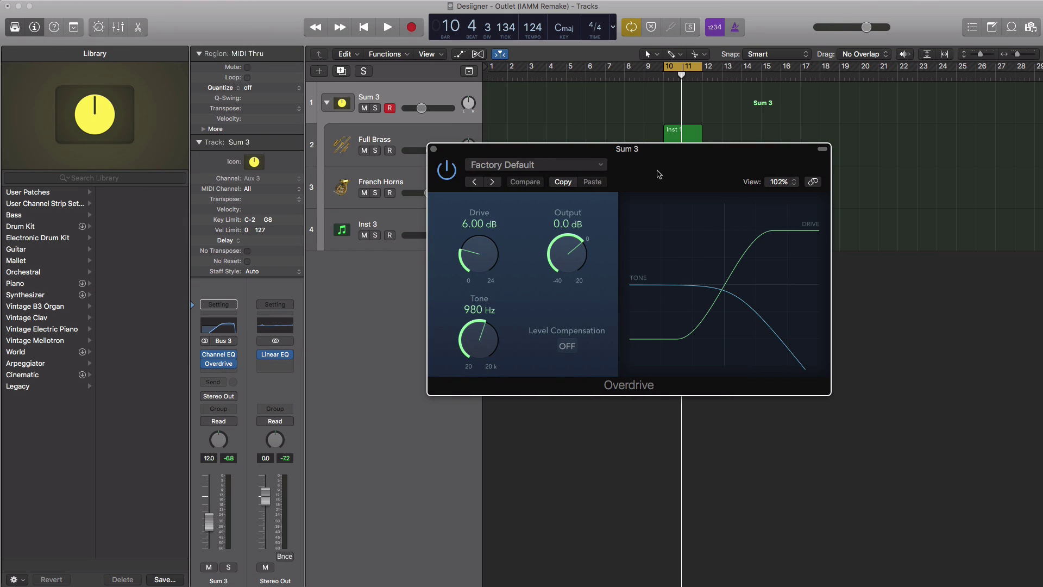
- Set the Overdrive to Drive 7.25 dB, Tone 6600 Hz and Output -3.0 dB, and raise the stack's volume to -6.6 dB
key(space)
drag(479, 269, 480, 261)
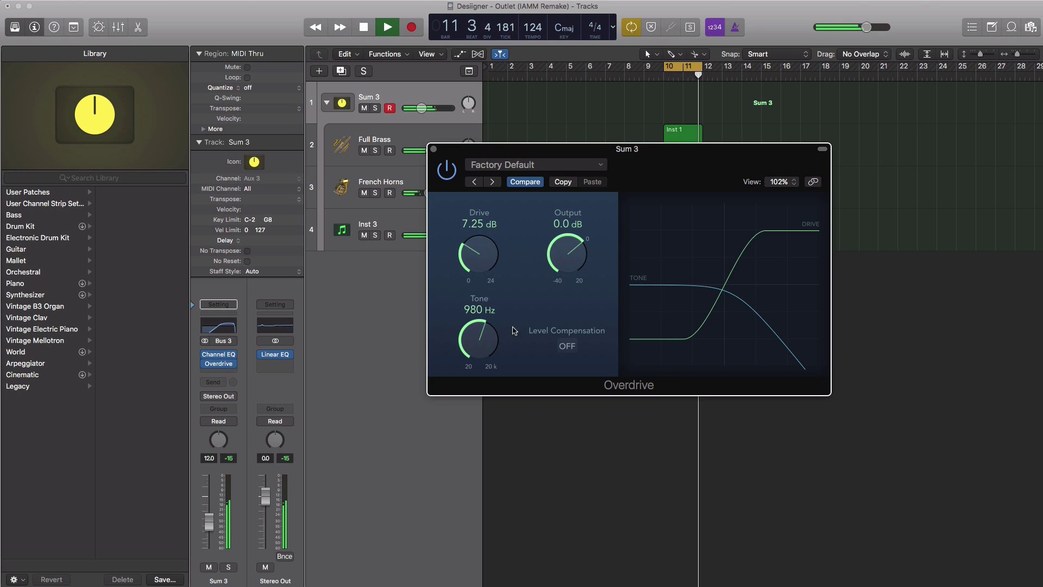
drag(485, 339, 479, 294)
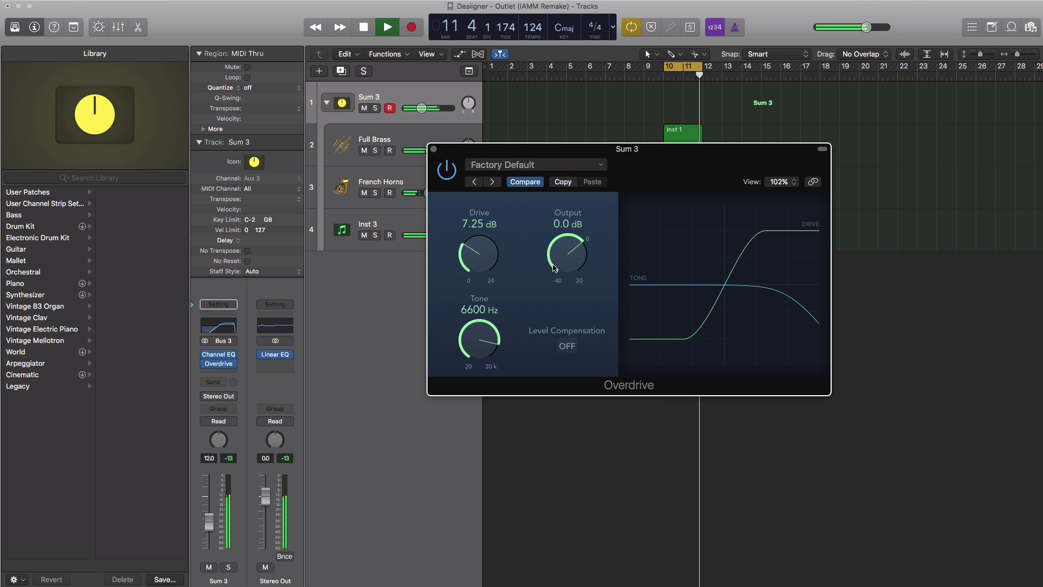
drag(554, 266, 554, 277)
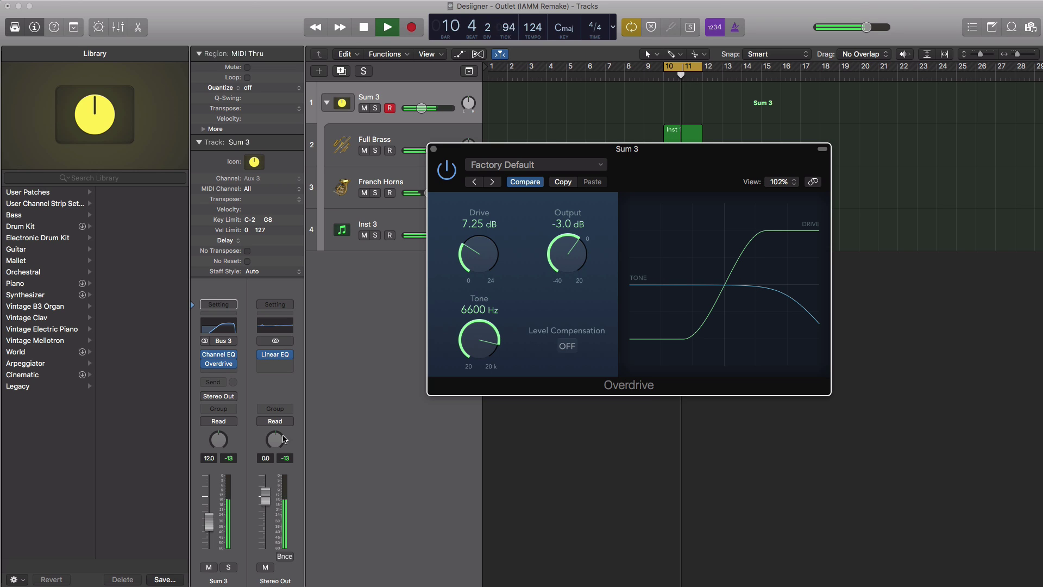
drag(215, 527, 215, 516)
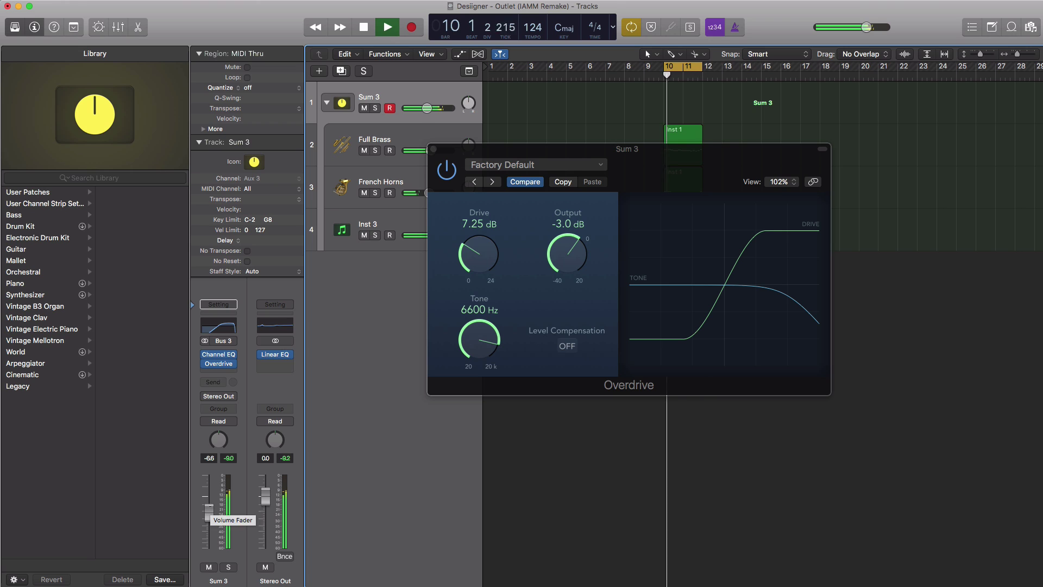
click(434, 148)
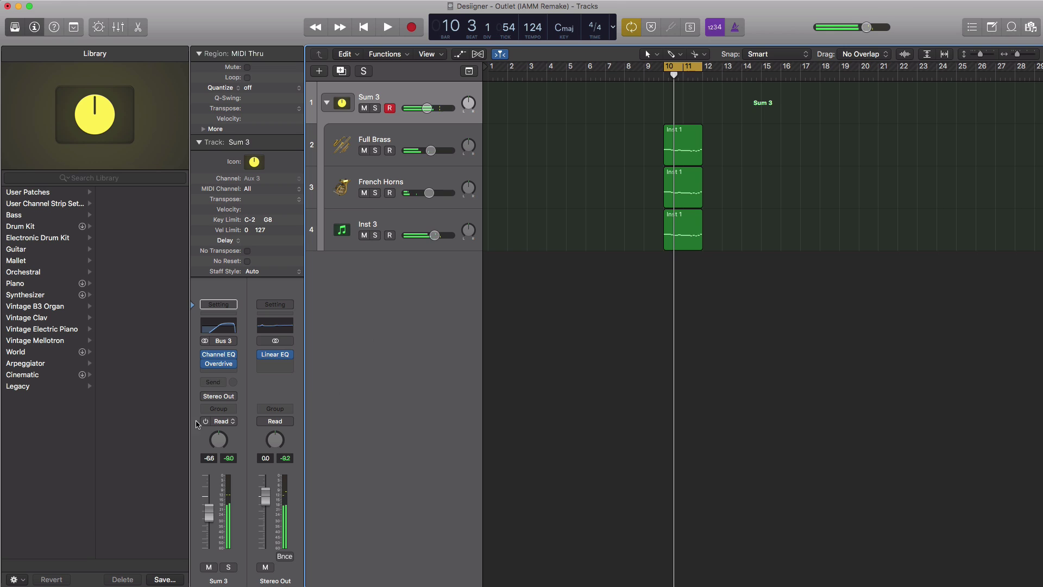
- Insert a Tape Delay on the Sum 3 stack, load the EDM Delay preset, set Wet to 20 %, and listen
click(209, 374)
mouse_move(235, 415)
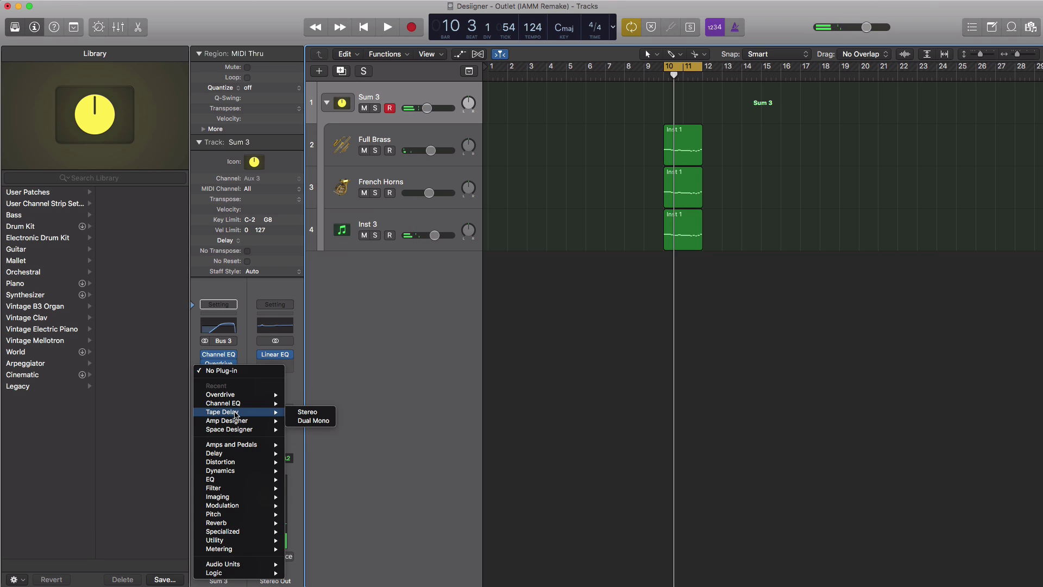
click(248, 414)
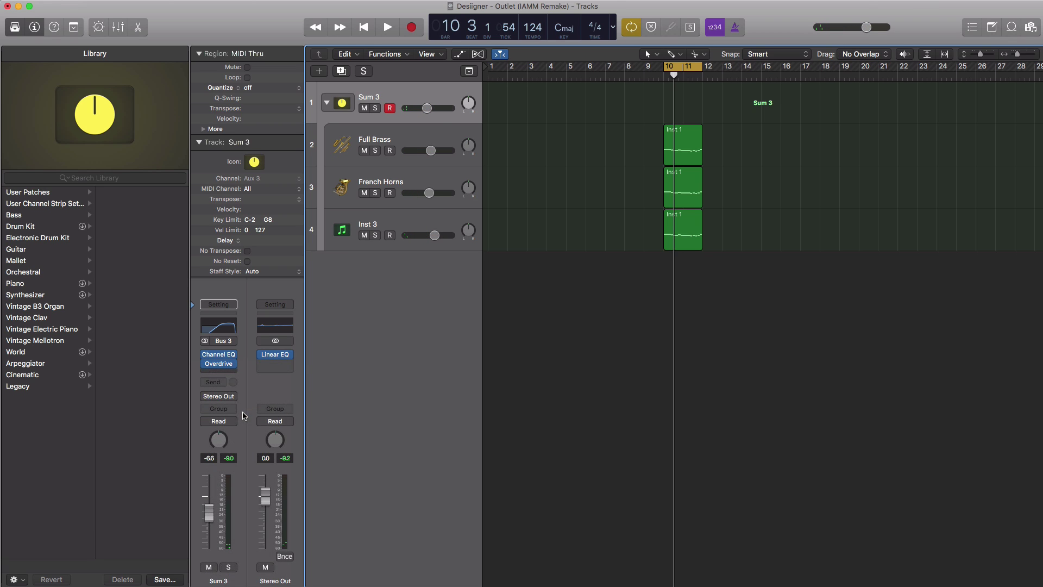
drag(262, 59, 317, 61)
click(255, 52)
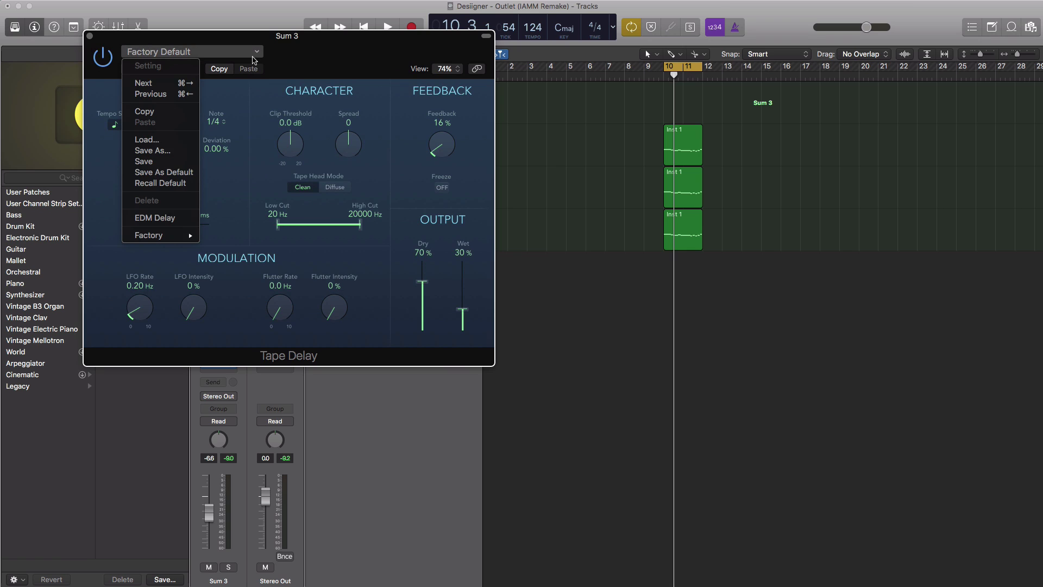
click(157, 218)
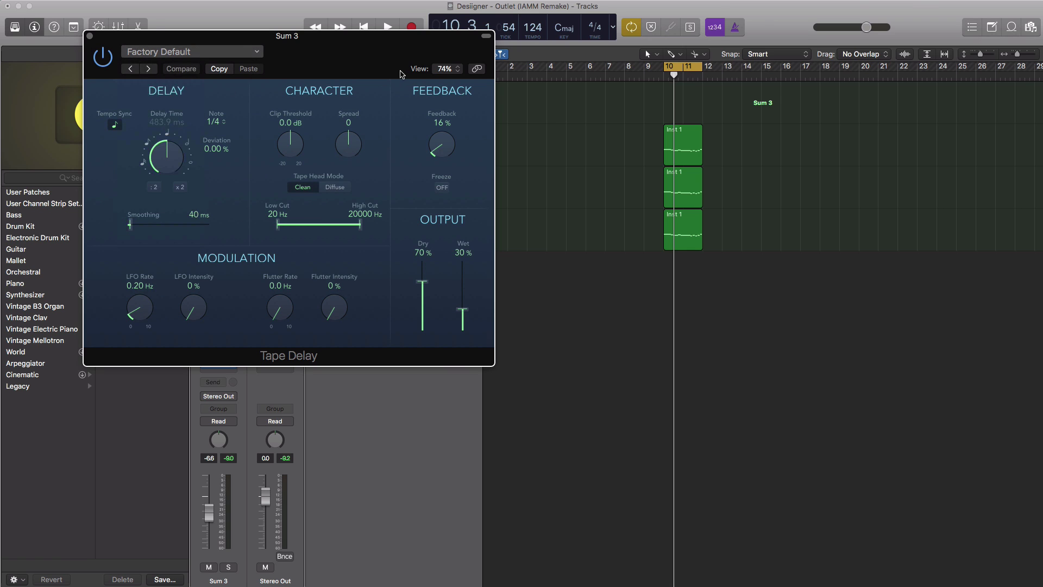
drag(360, 65, 401, 102)
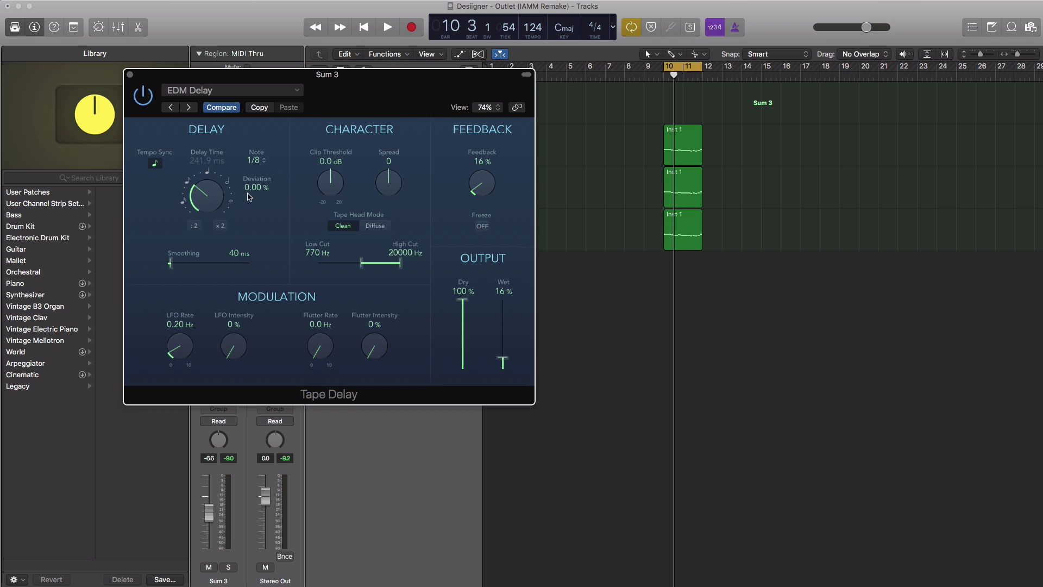
key(space)
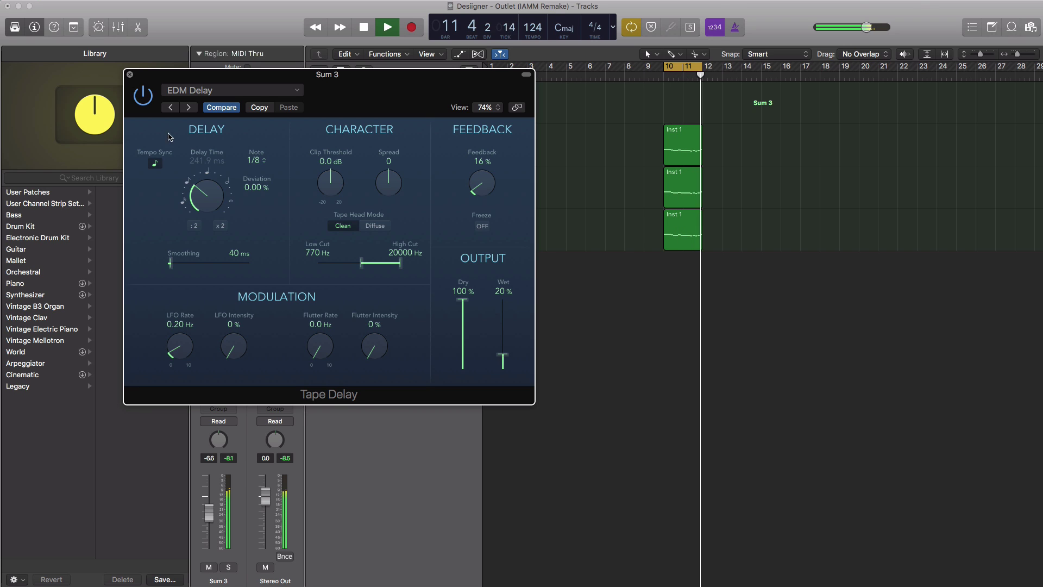
click(130, 74)
key(space)
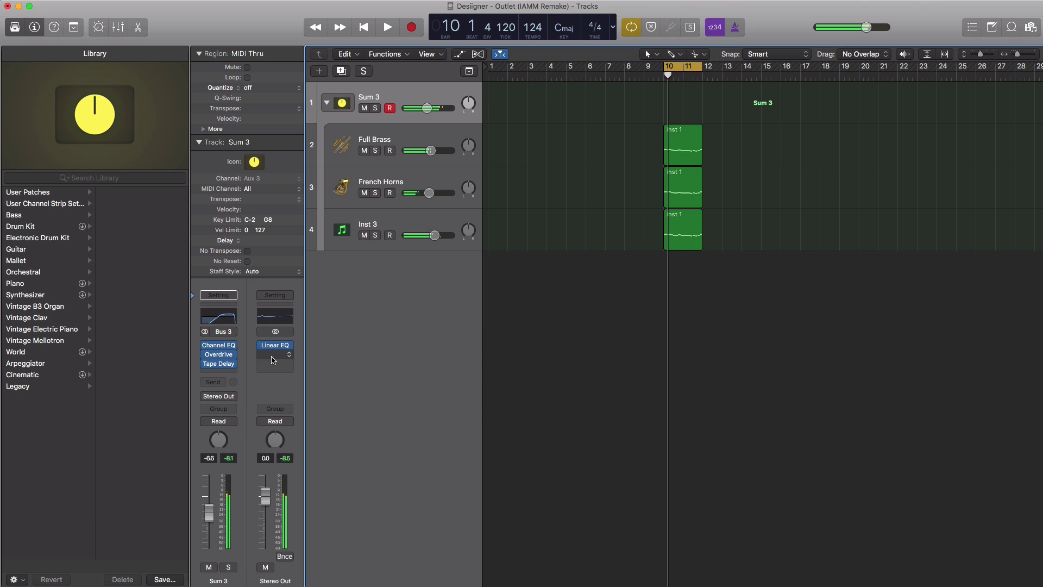
- Insert a Space Designer reverb on the Sum 3 stack after the Tape Delay and play the loop
click(218, 374)
mouse_move(221, 524)
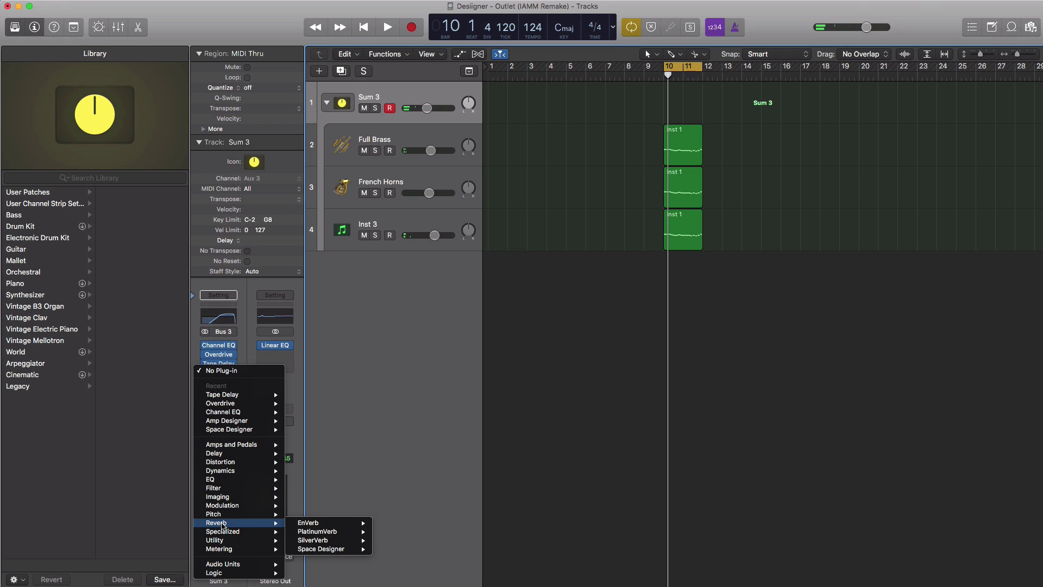
mouse_move(317, 531)
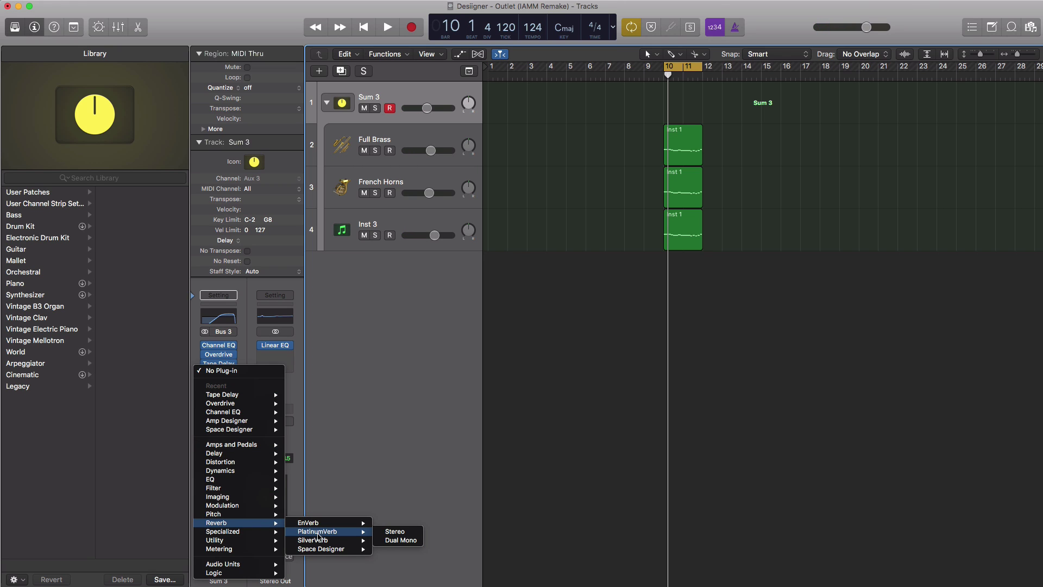
mouse_move(354, 553)
click(393, 551)
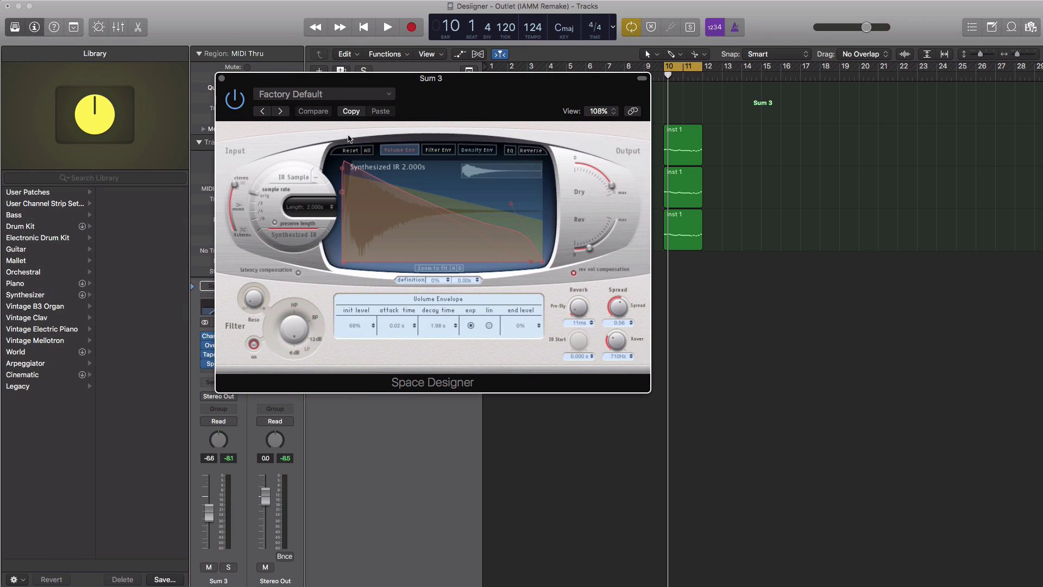
key(space)
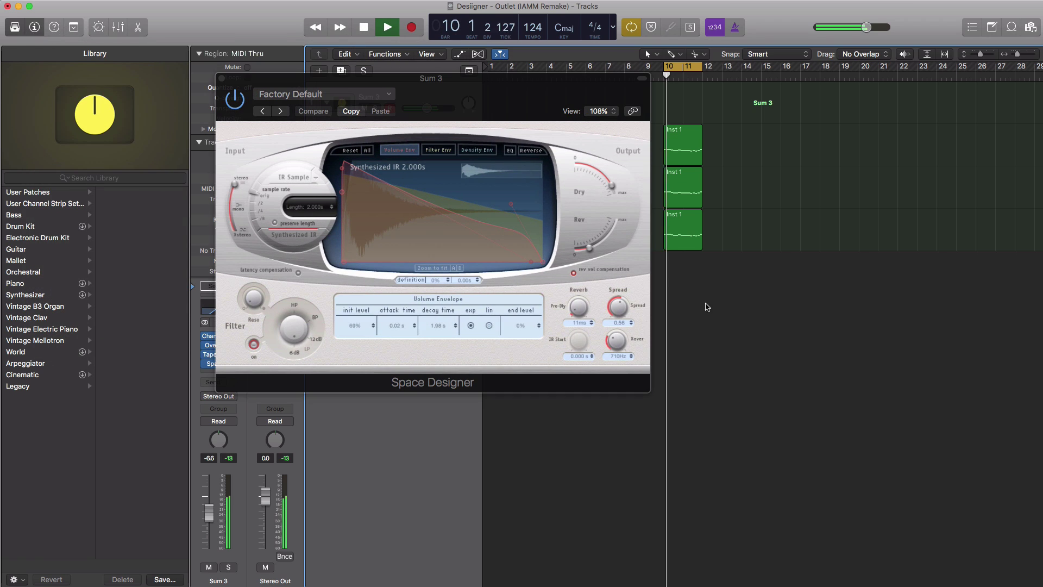
- Load the 01.4s Jazz Vocal Room preset from the large room spaces into Space Designer and play the loop
click(350, 97)
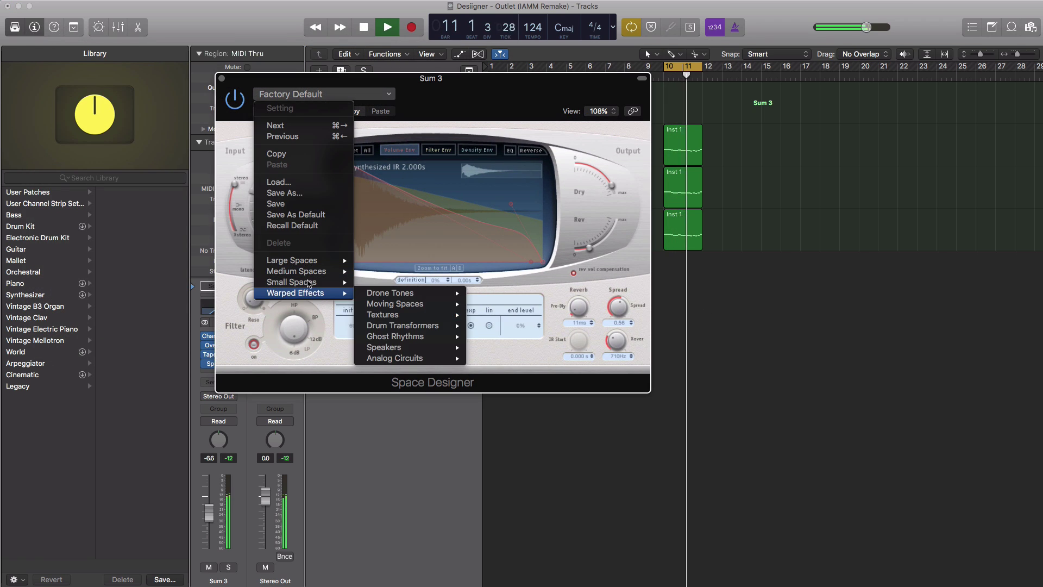
key(Escape)
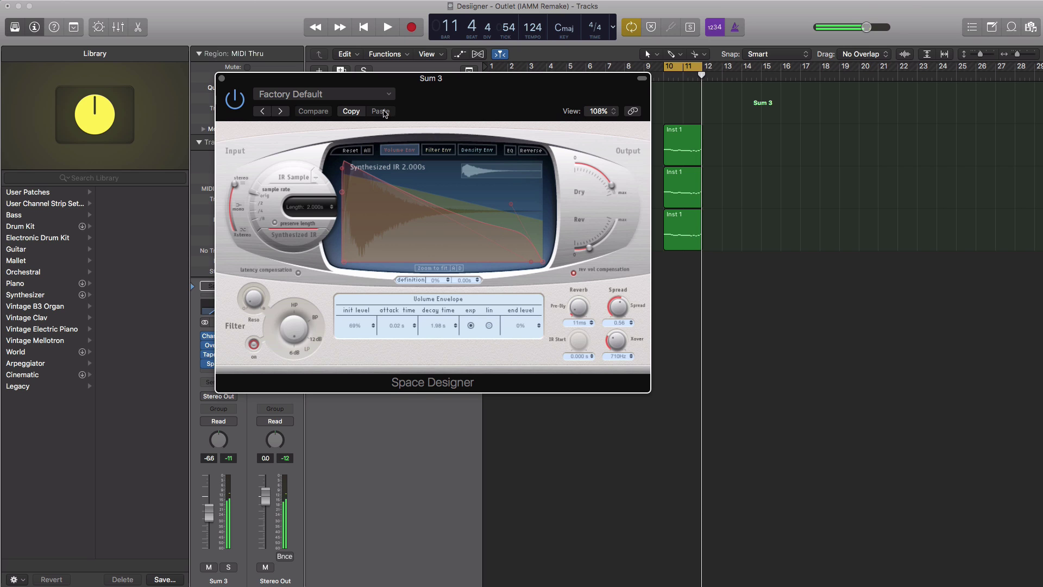
click(384, 92)
mouse_move(326, 257)
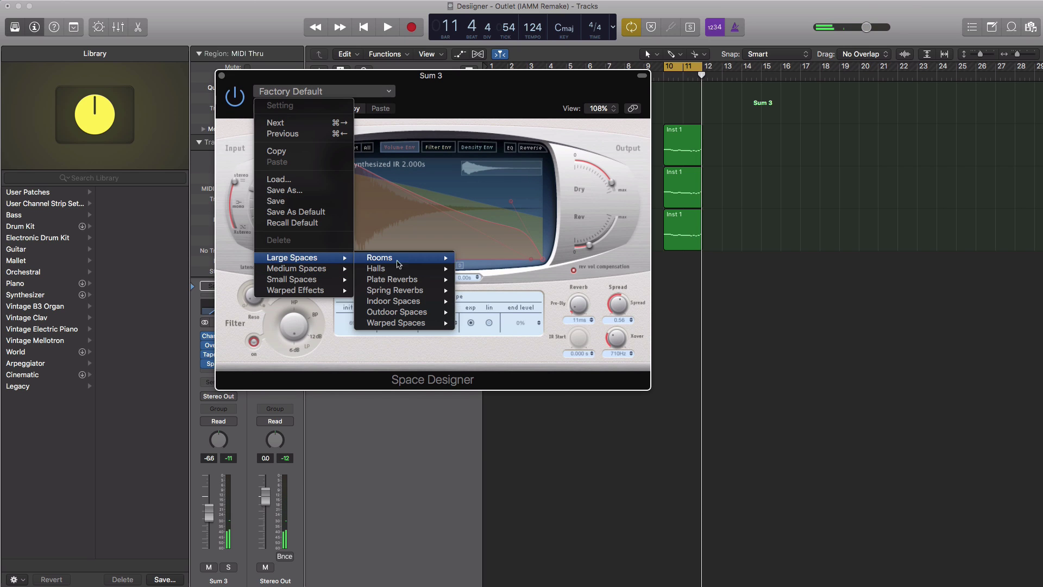
mouse_move(408, 263)
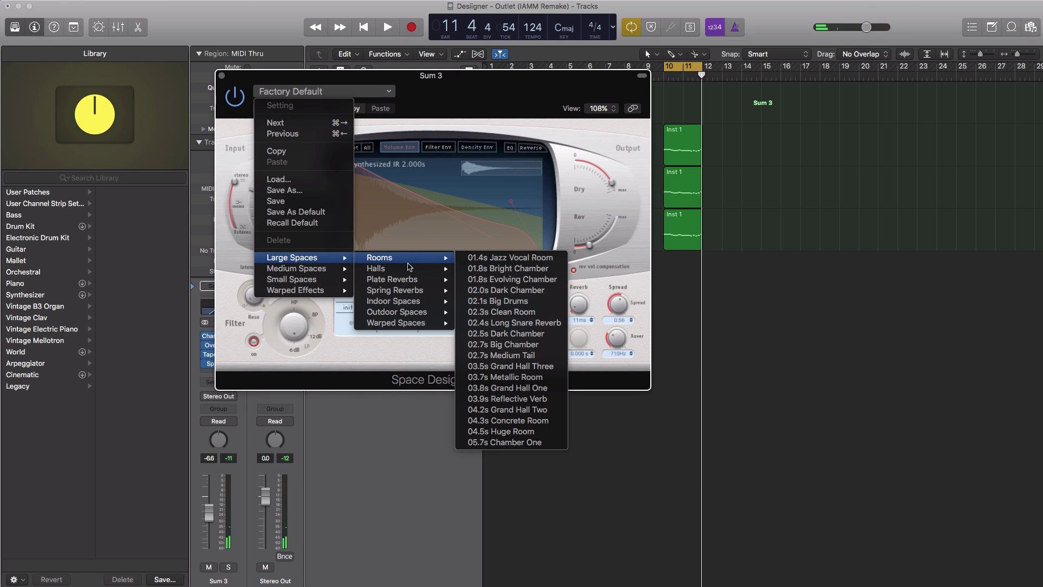
click(500, 258)
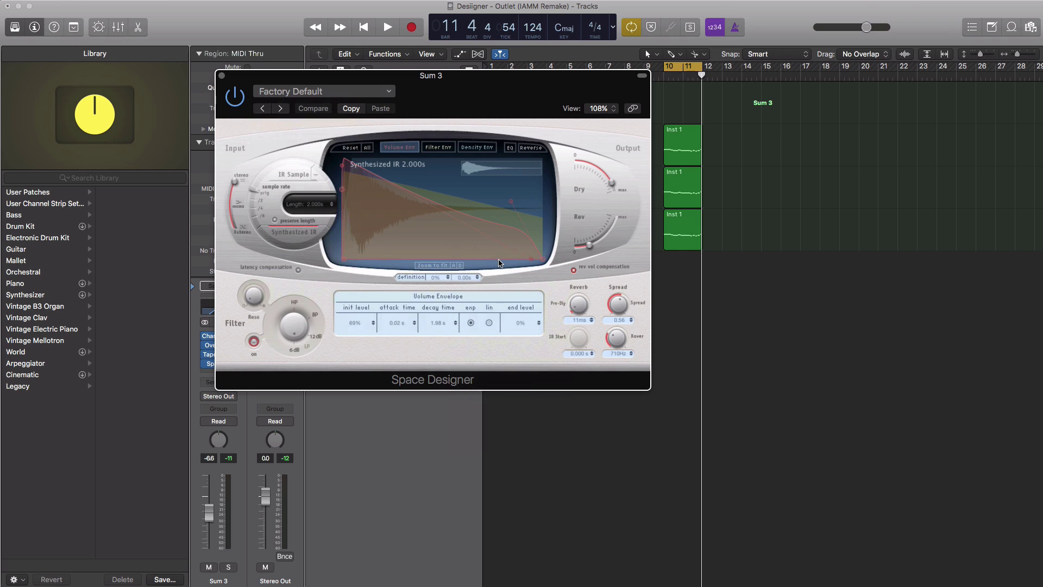
key(space)
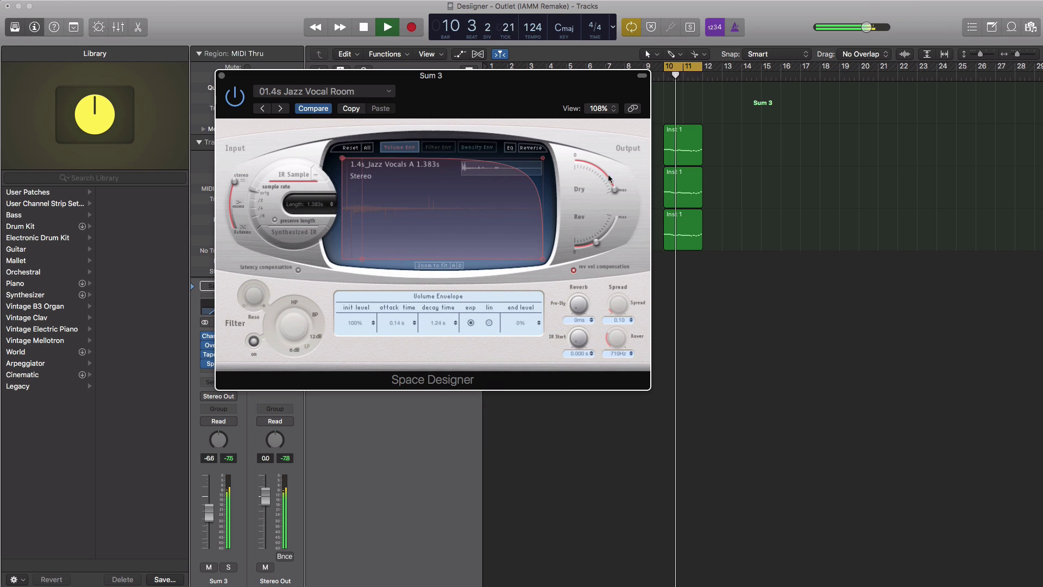
- Set Space Designer's Dry level to -3.6 dB, raise its Rev level slightly, and lower the Sum 3 stack's volume to -10.8 dB
drag(600, 245, 607, 244)
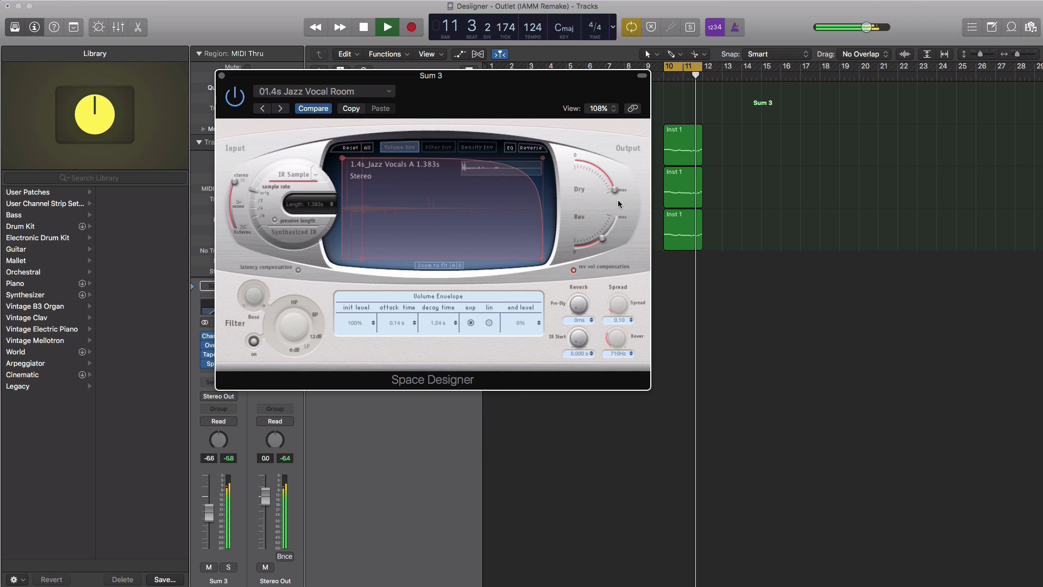
drag(616, 191, 614, 180)
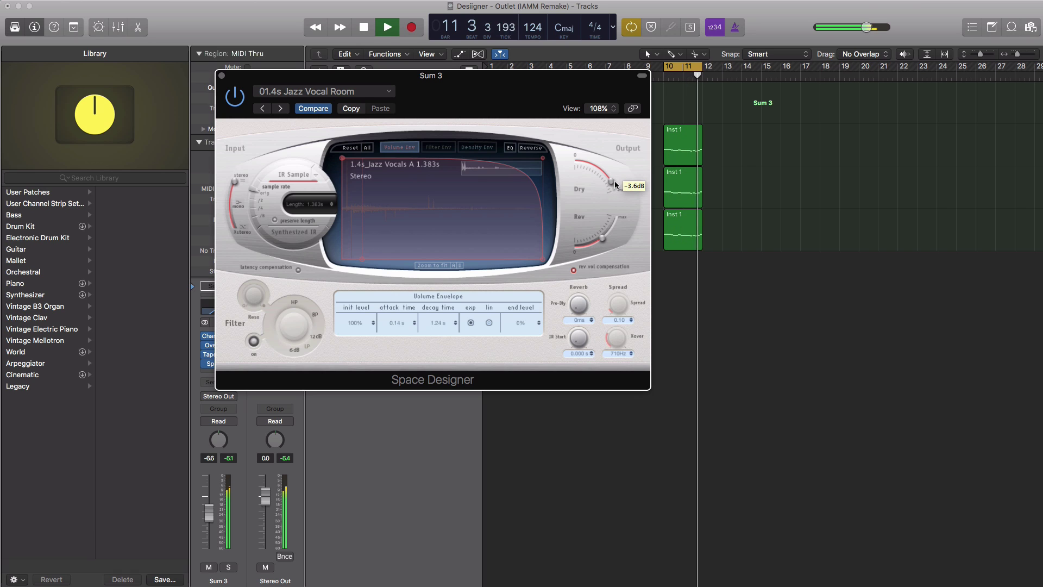
drag(602, 240, 605, 238)
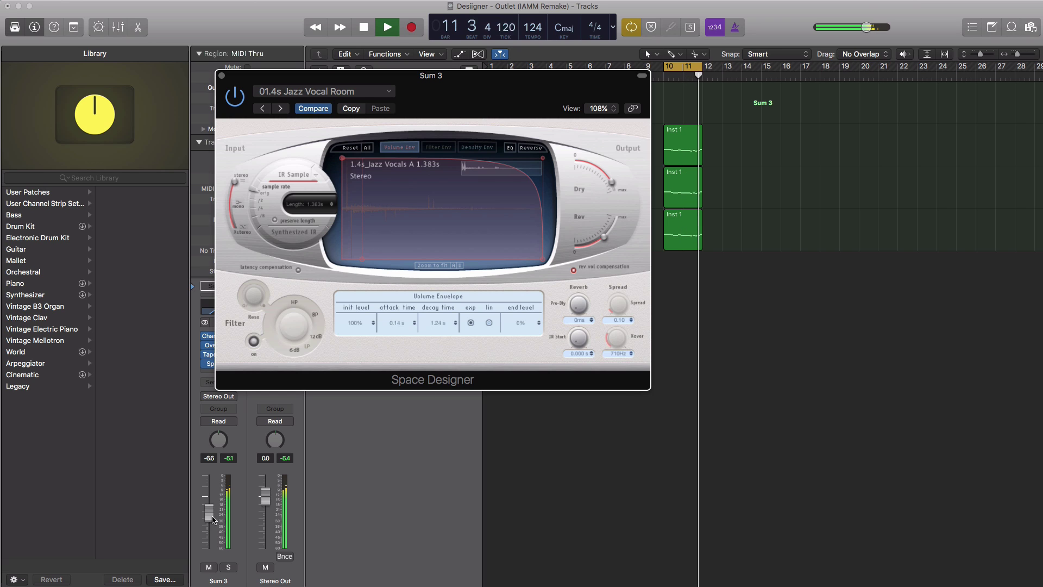
drag(212, 517, 212, 520)
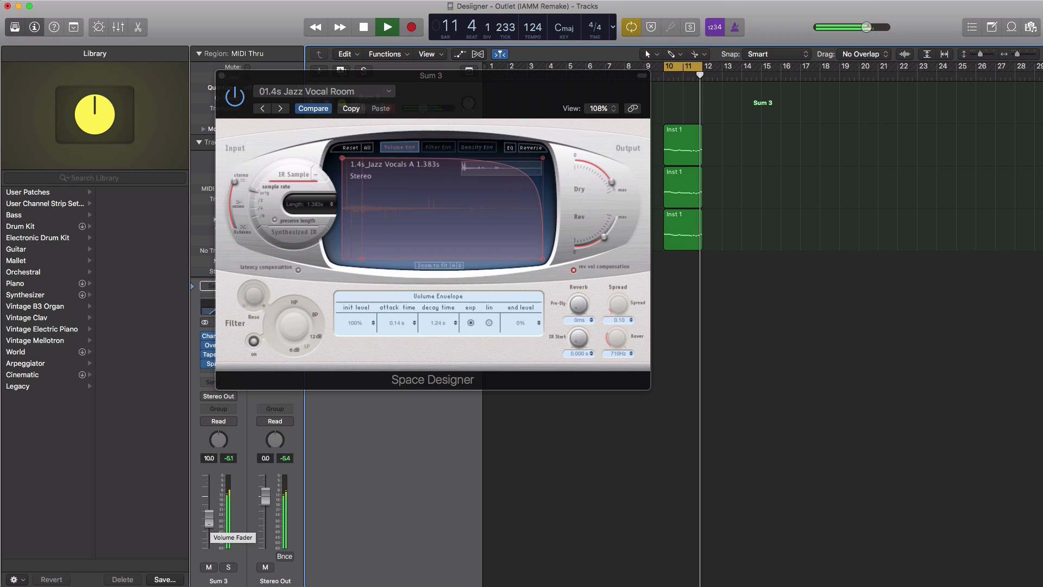
click(221, 77)
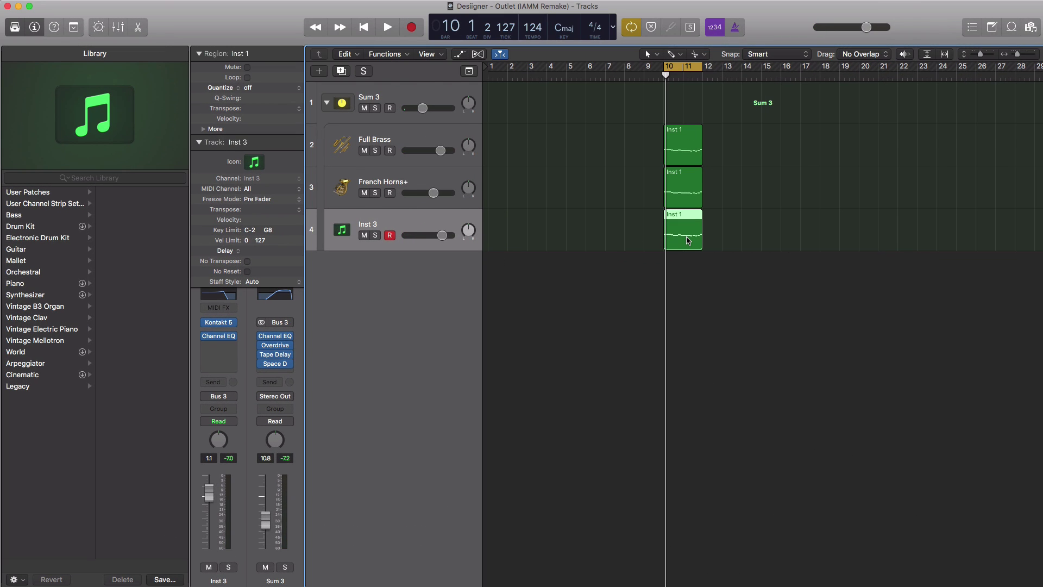
- Transpose all notes of the Inst 3 region at bar 10 down one octave and listen to the loop
double_click(687, 240)
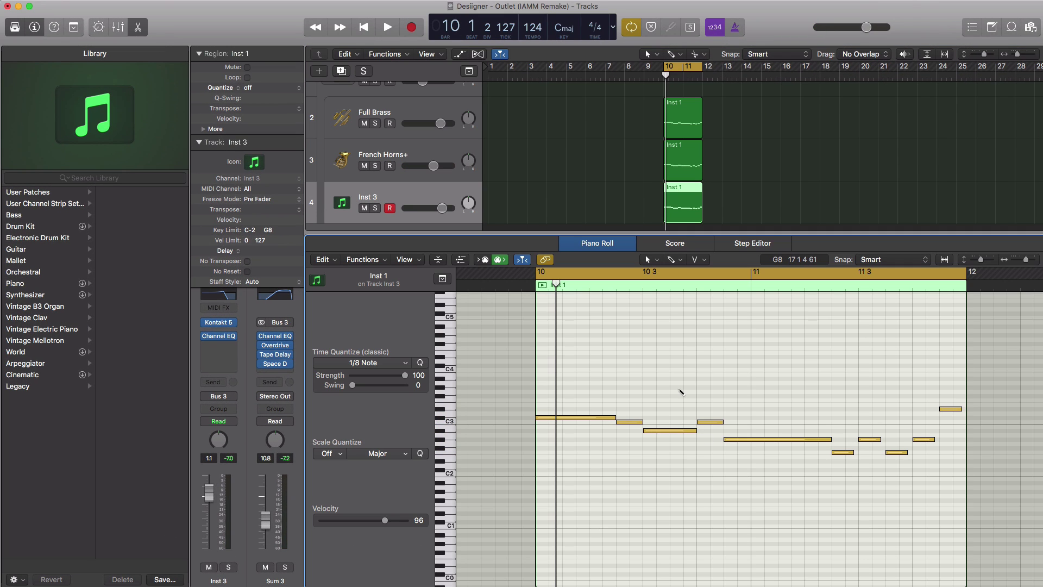
key(super+a)
key(alt+shift+Down)
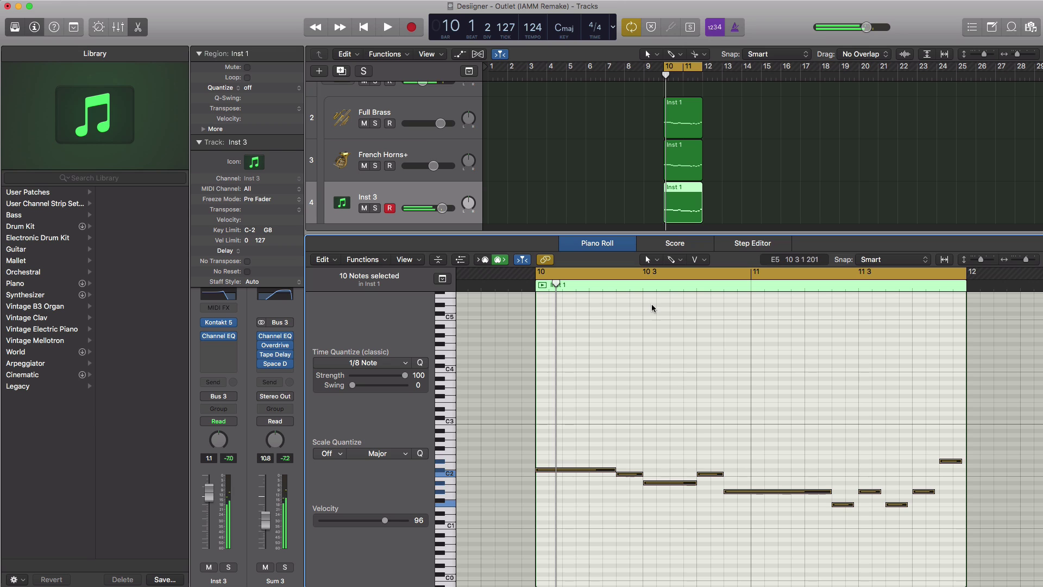
key(space)
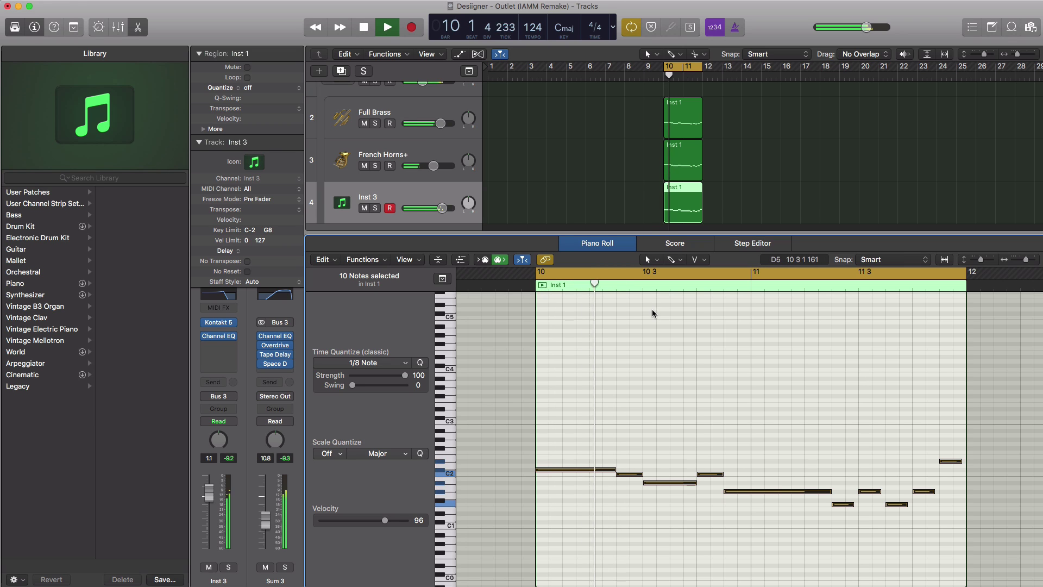
key(x)
key(x)
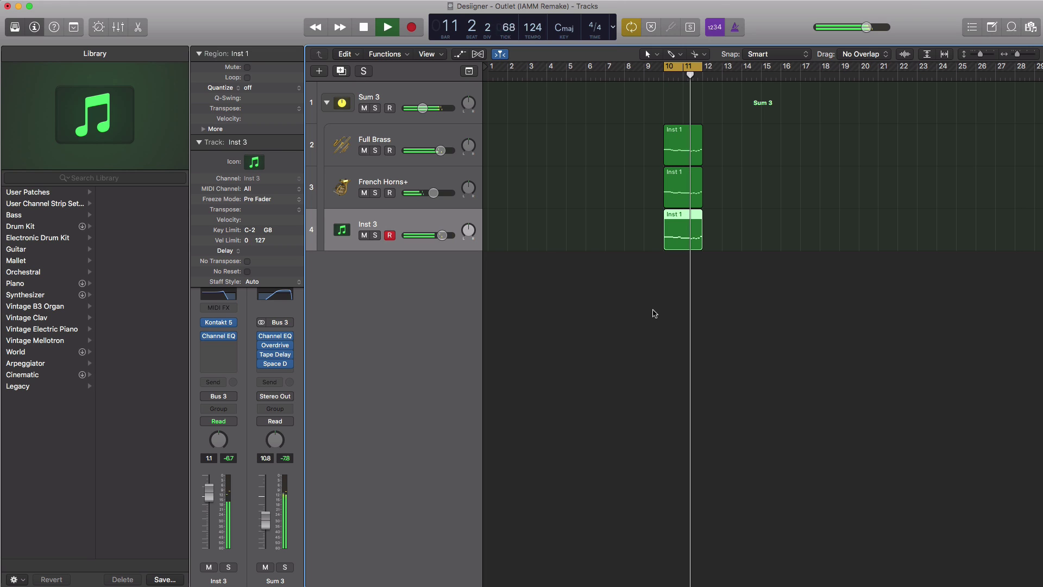
key(space)
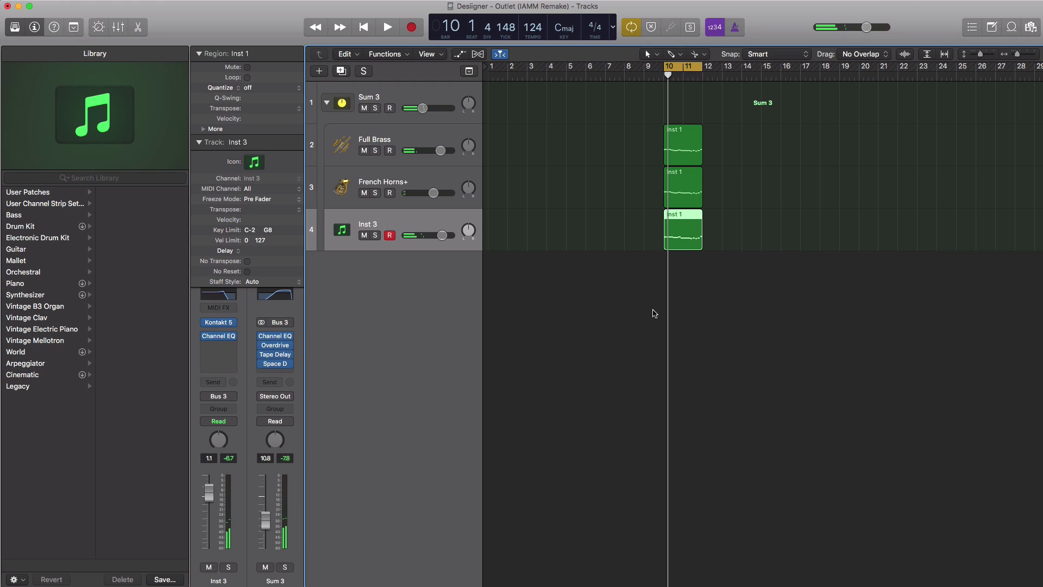
- Copy the Full Brass region to bars 6 and 8, and copy the regions of all three brass tracks to bars 12 and 14
click(680, 147)
drag(660, 150, 604, 152)
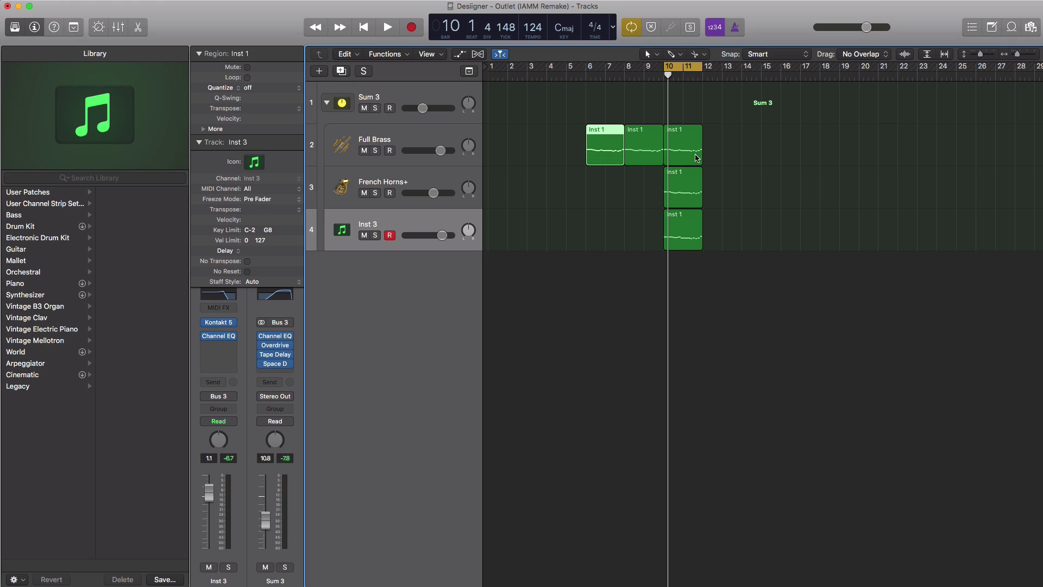
drag(726, 265, 687, 139)
drag(686, 143, 726, 143)
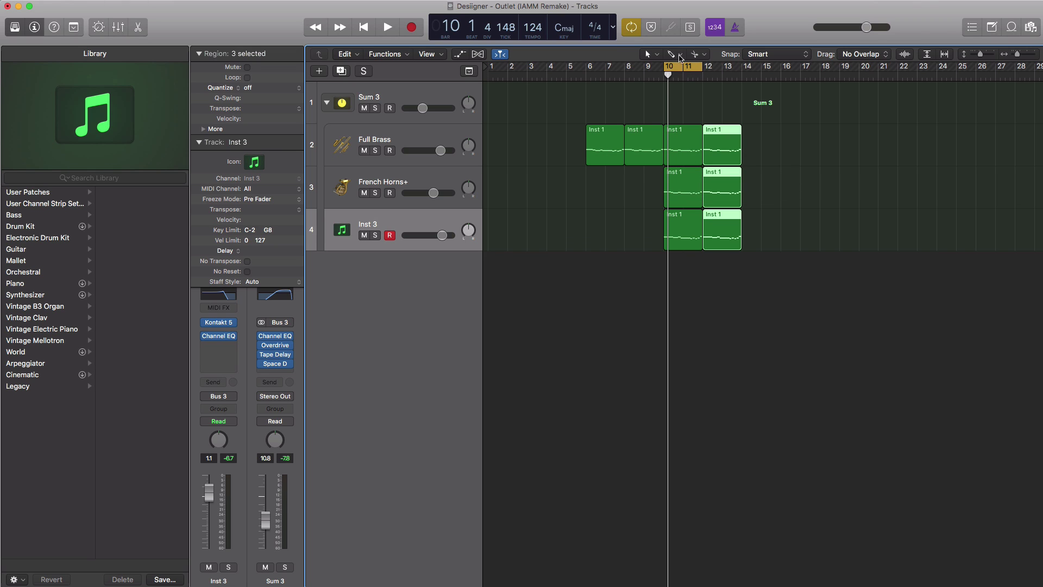
drag(762, 262, 683, 146)
drag(777, 300, 764, 158)
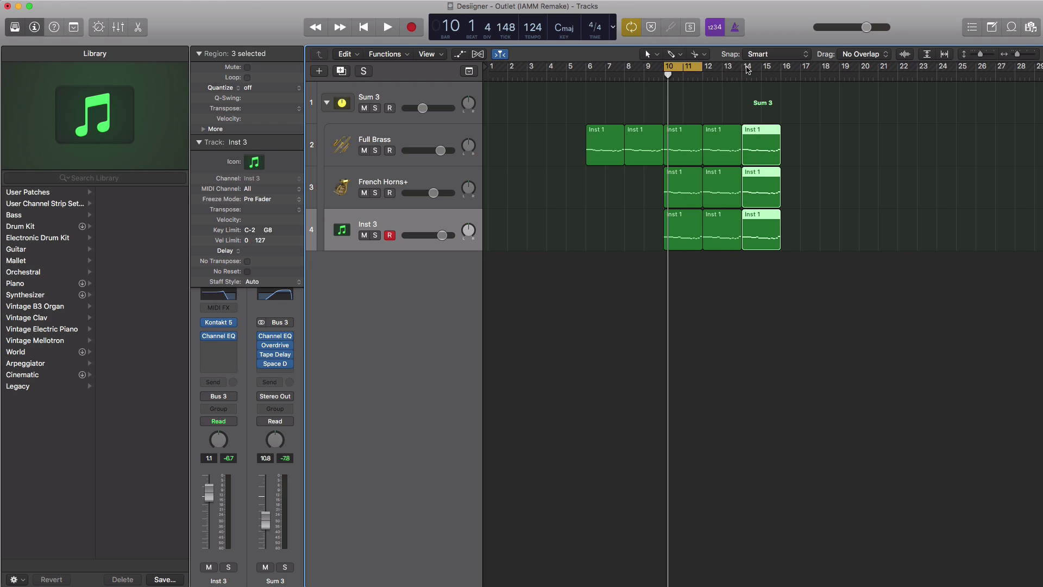
- Set the cycle range to bars 14 to 16, transpose the Inst 3 region at bar 14 up one octave, and play it
drag(747, 69, 781, 76)
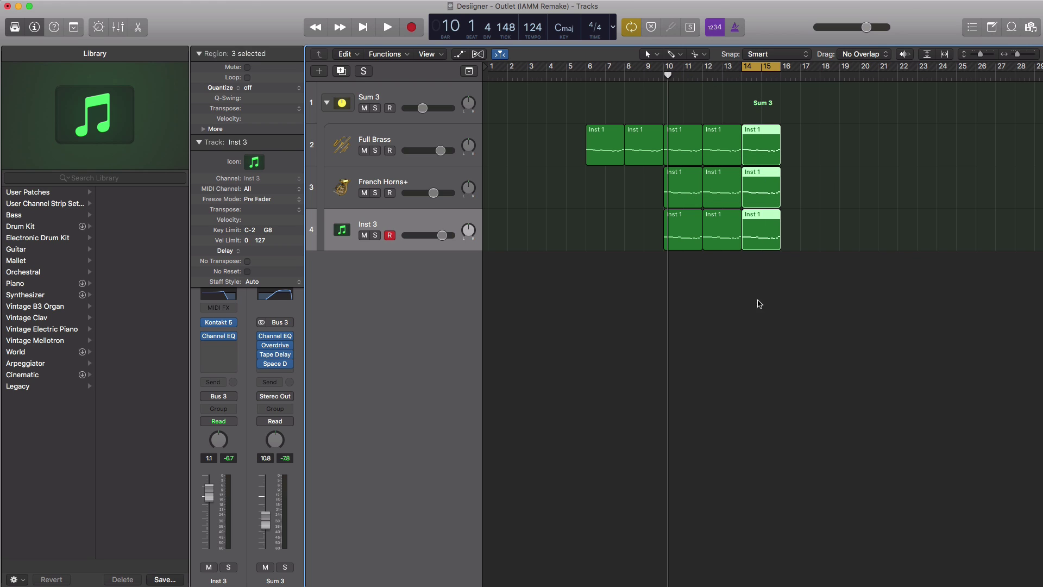
click(761, 318)
click(768, 244)
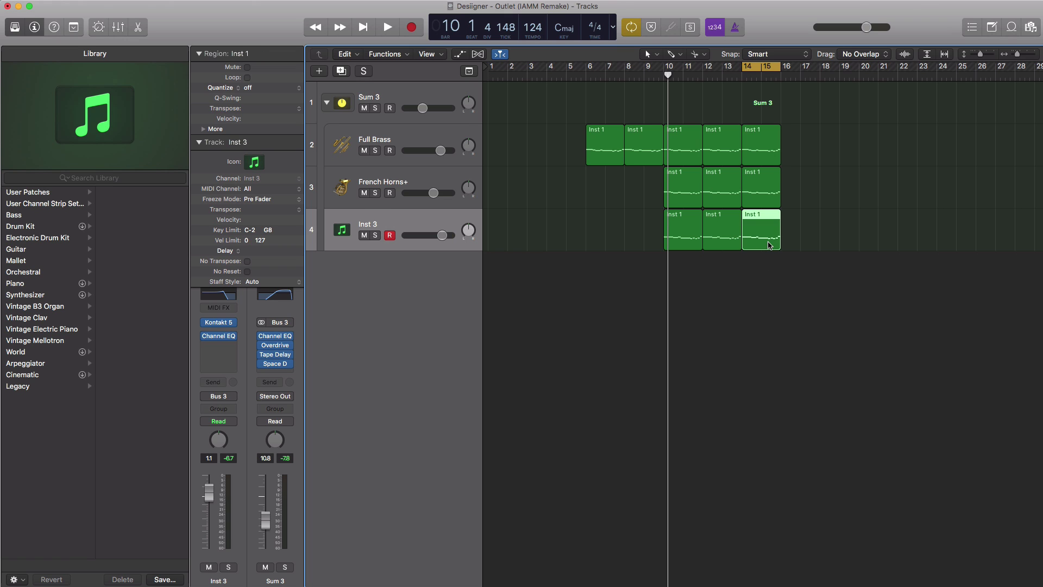
double_click(769, 246)
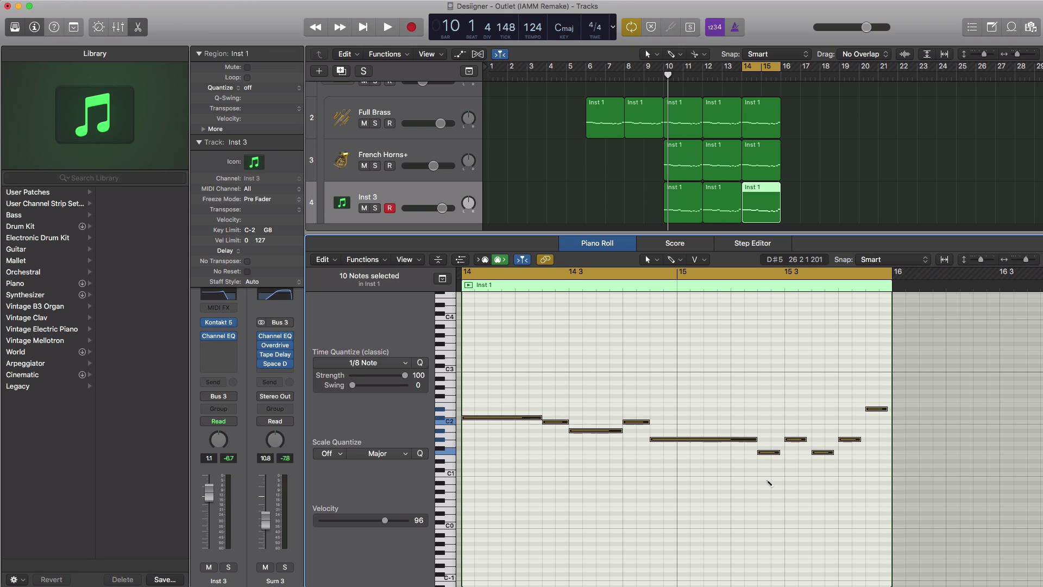
key(space)
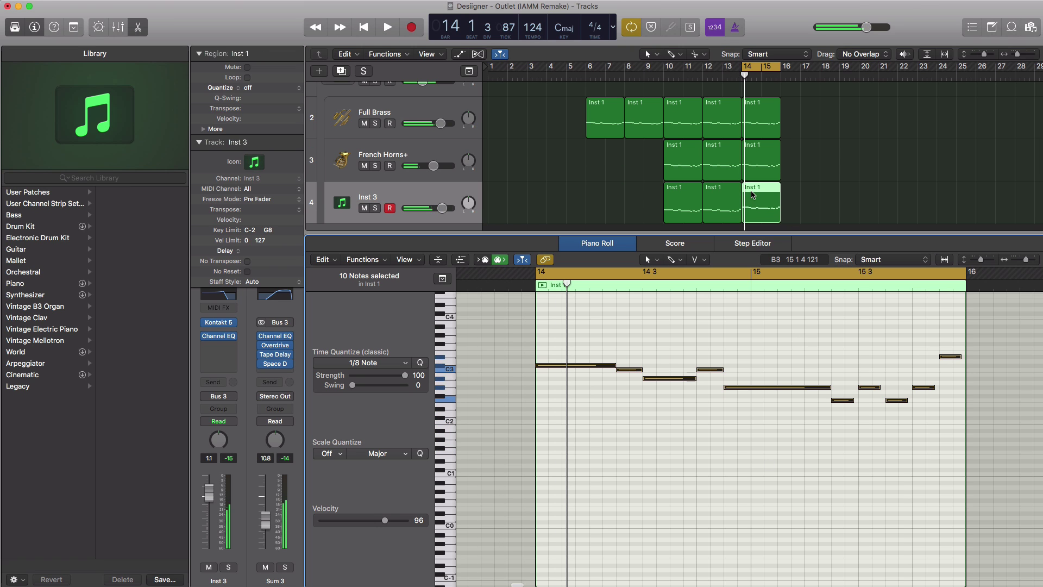
- Duplicate all notes of the French Horns+ region at bar 14 one octave lower and play the loop
click(770, 161)
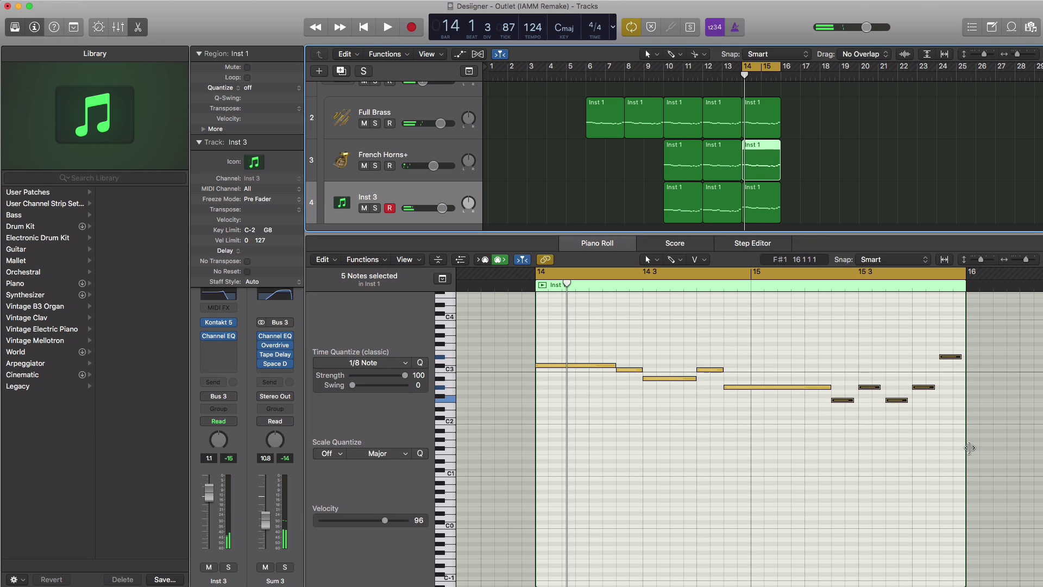
drag(969, 447, 557, 320)
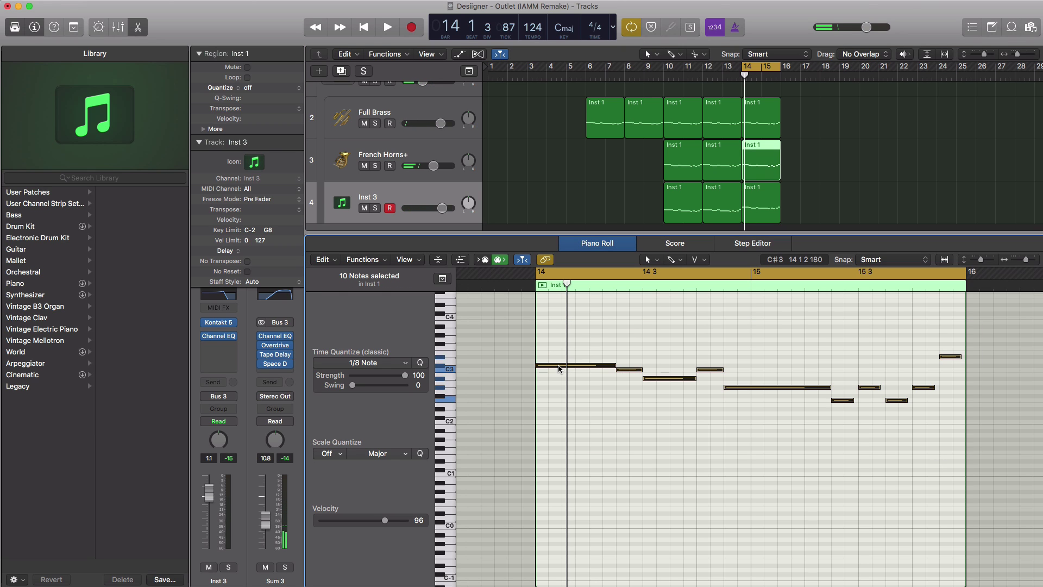
drag(559, 368, 556, 424)
key(space)
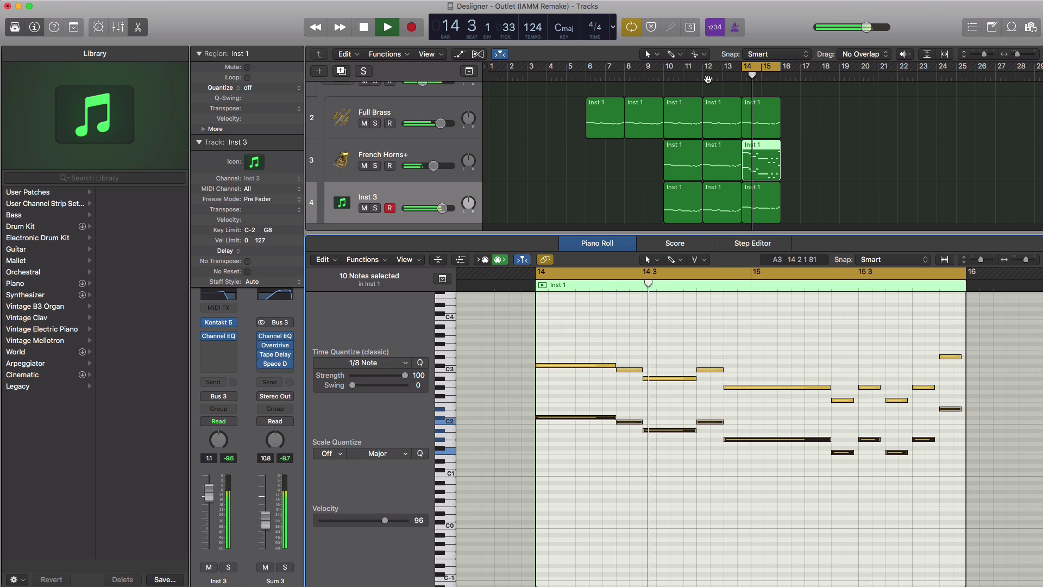
- Turn off the cycle and play the brass arrangement from about bar 11
click(700, 80)
click(752, 70)
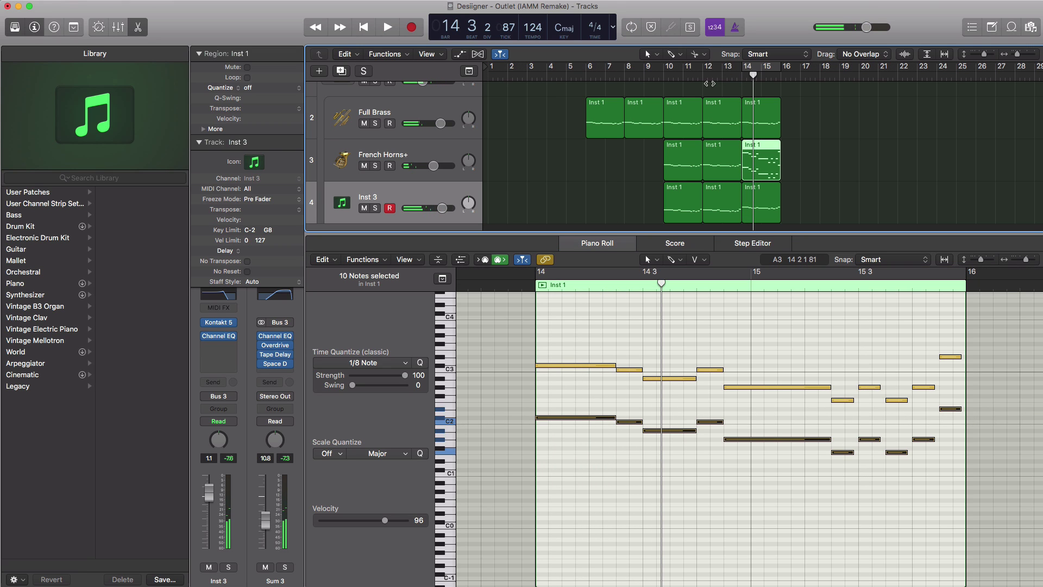
click(691, 79)
key(space)
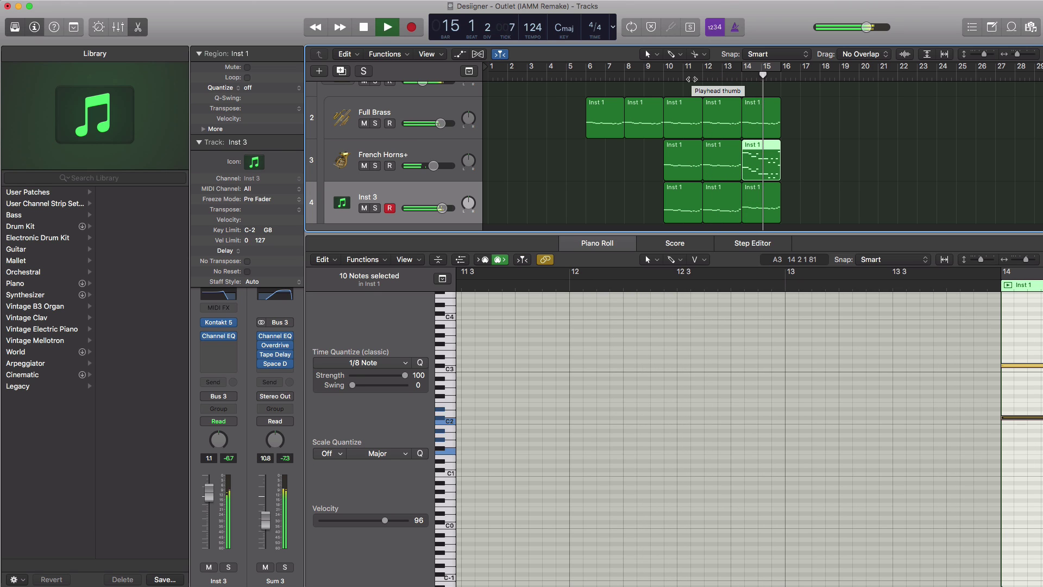
key(space)
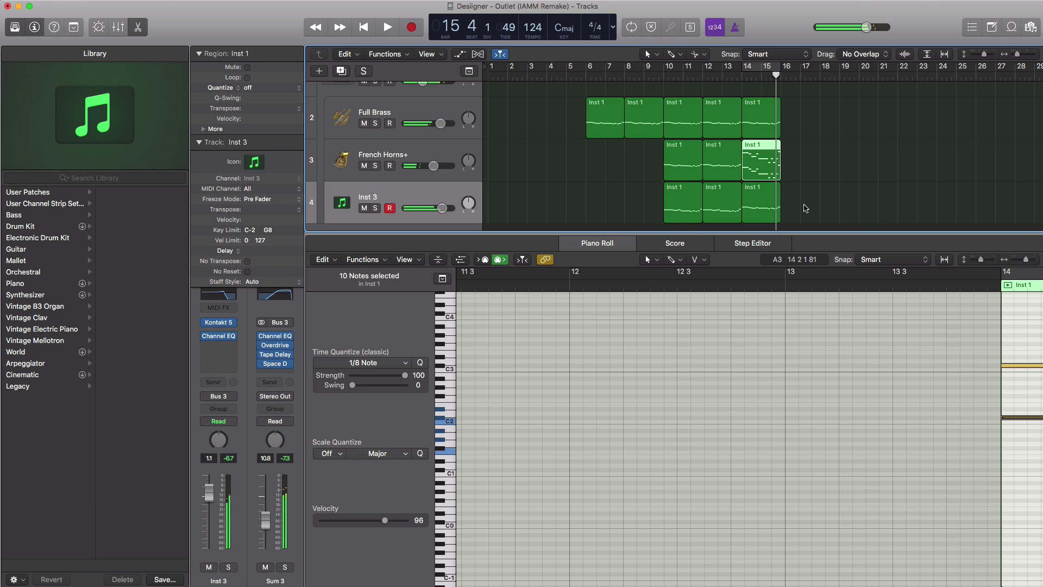
- Copy the three brass regions at bar 14 to bars 16, 18 and 20
drag(805, 205, 880, 108)
key(x)
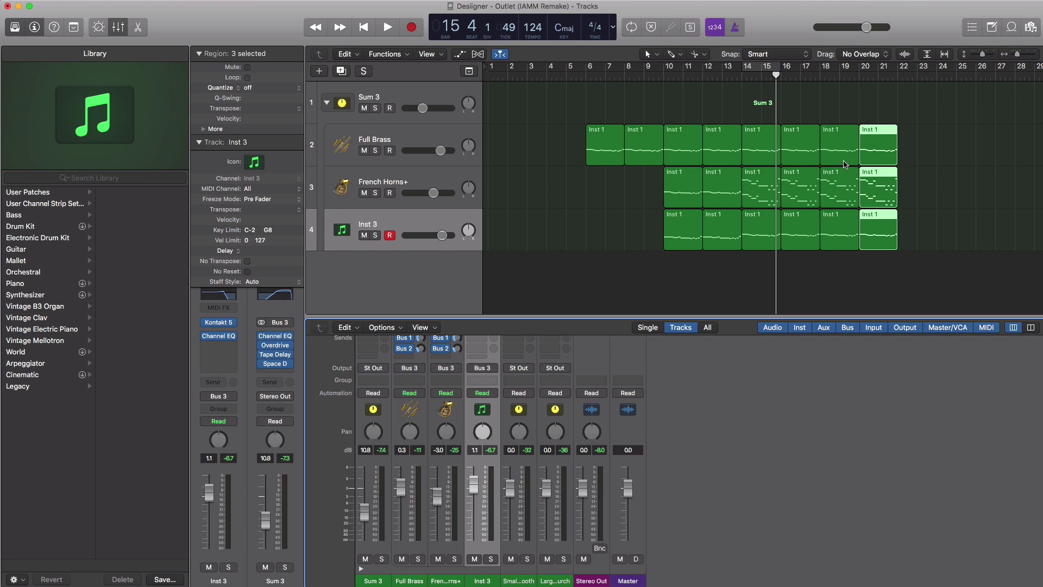
key(x)
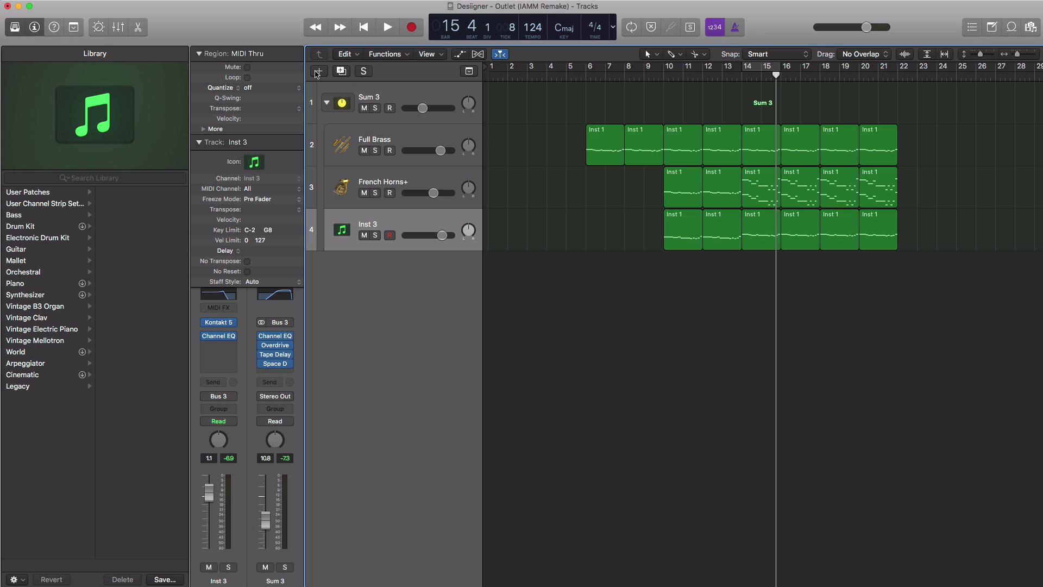
- Add a new software instrument track below Inst 3 and load the EXS24 sampler on it
click(318, 71)
key(Return)
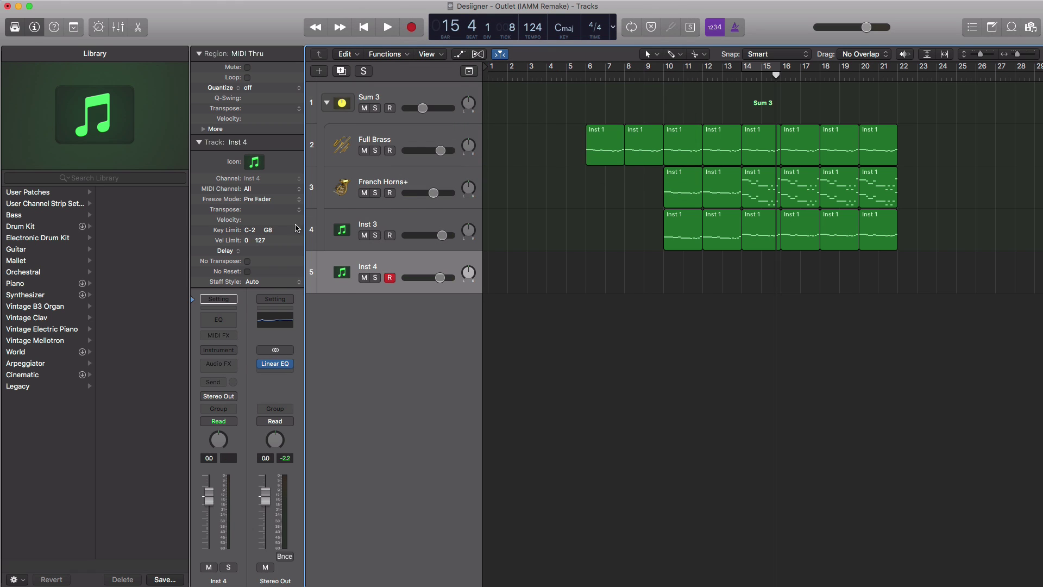
click(232, 351)
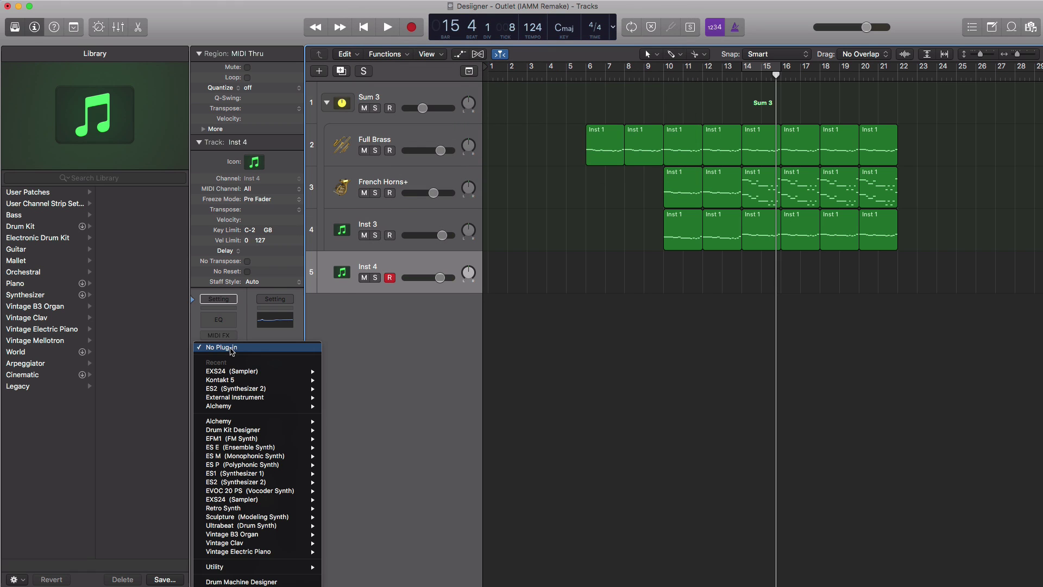
click(236, 375)
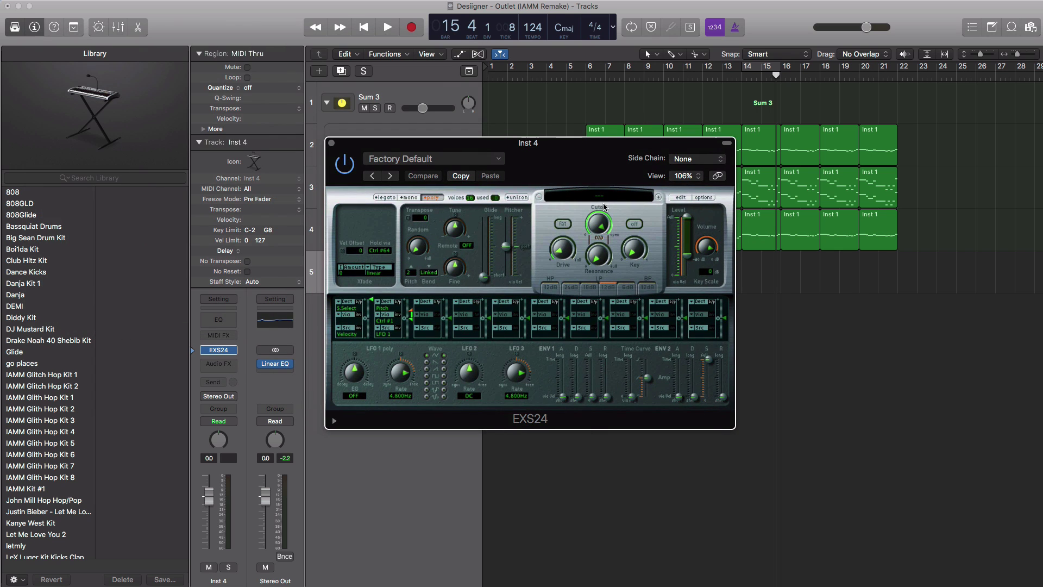
- Load the outlet drum kit from the project's own instruments into the EXS24, nudge its level slider and close the sampler
click(604, 200)
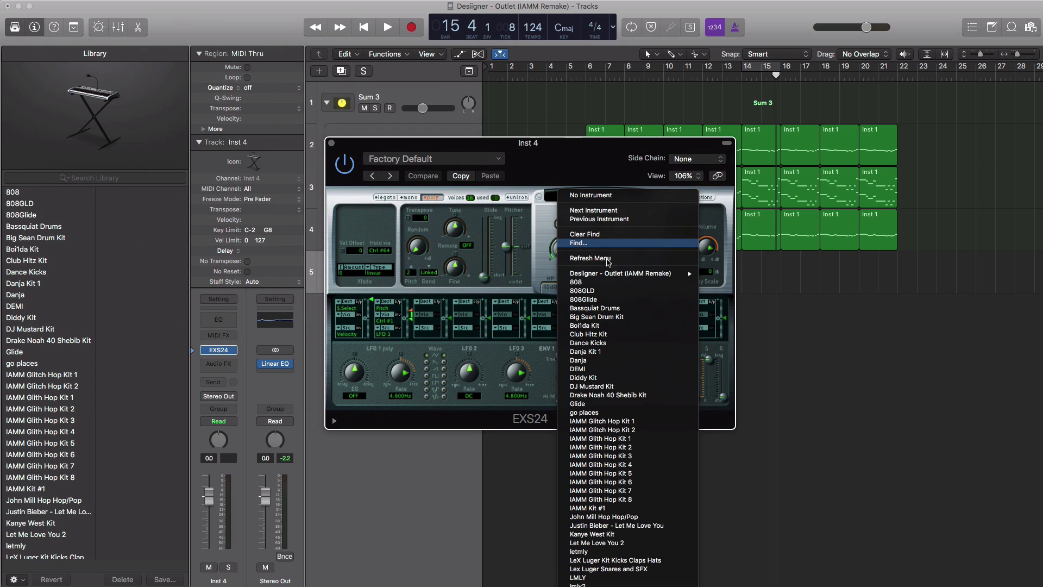
mouse_move(609, 275)
click(726, 274)
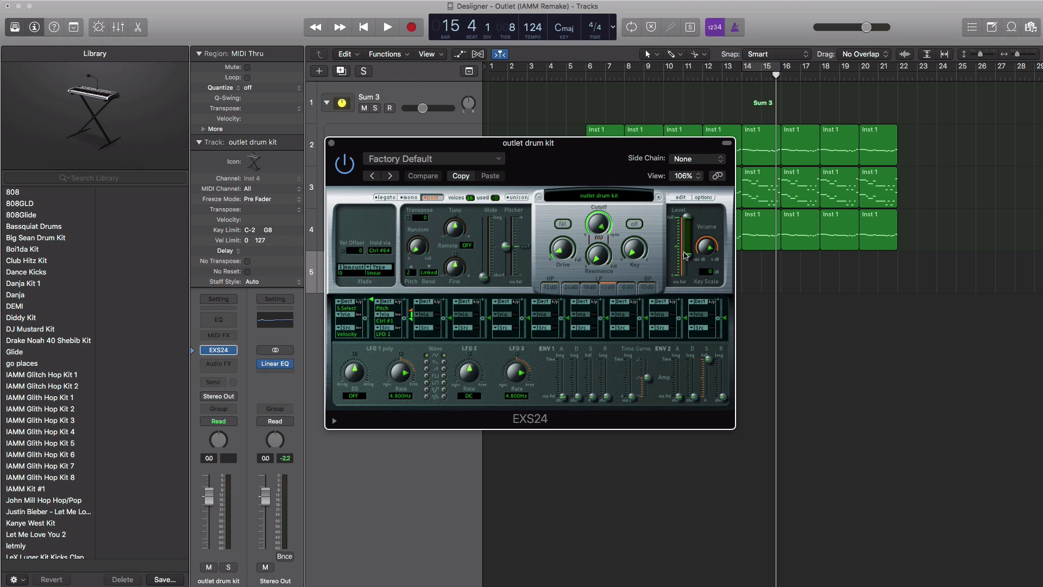
drag(688, 260, 688, 255)
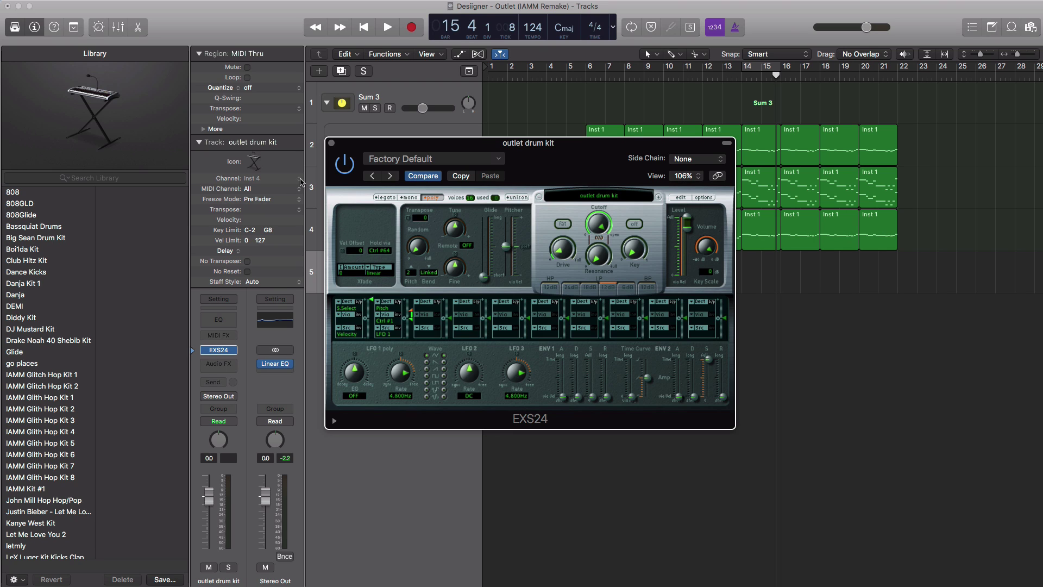
click(331, 144)
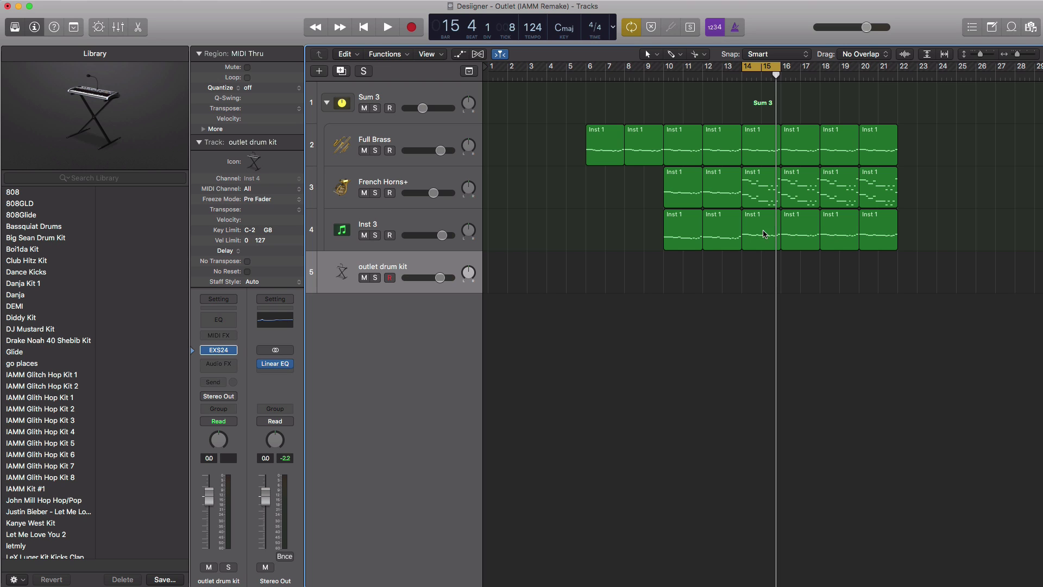
- Create an empty region from bar 14 to 16 on the outlet drum kit track and open it in the Piano Roll
click(750, 269)
drag(766, 282, 780, 280)
double_click(759, 280)
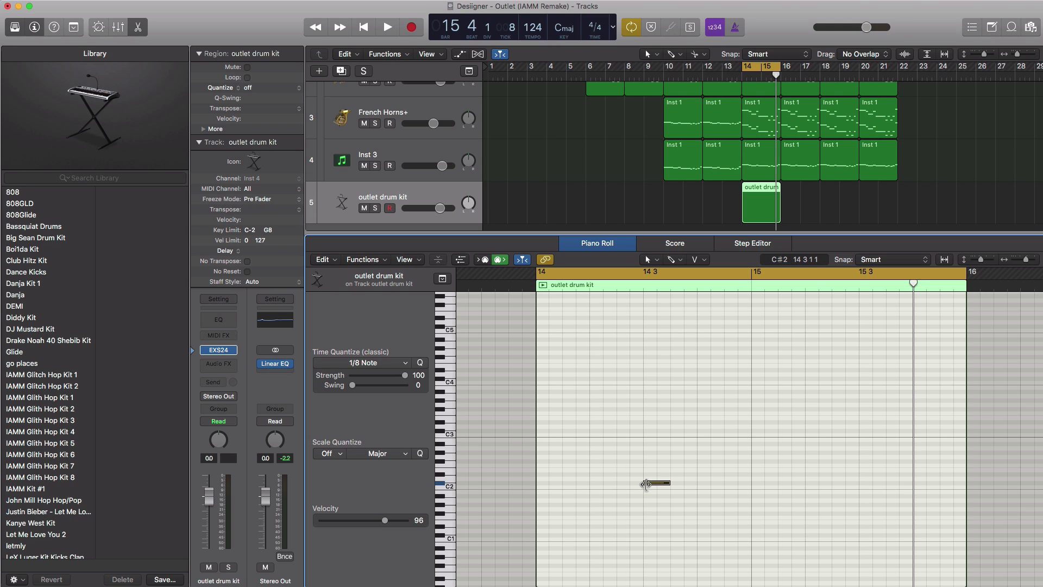
- Place C#1 notes at 14 3, 15 1 3 and 15 3 in the drum kit region while checking them against the loop
click(646, 483)
drag(657, 485, 657, 536)
key(space)
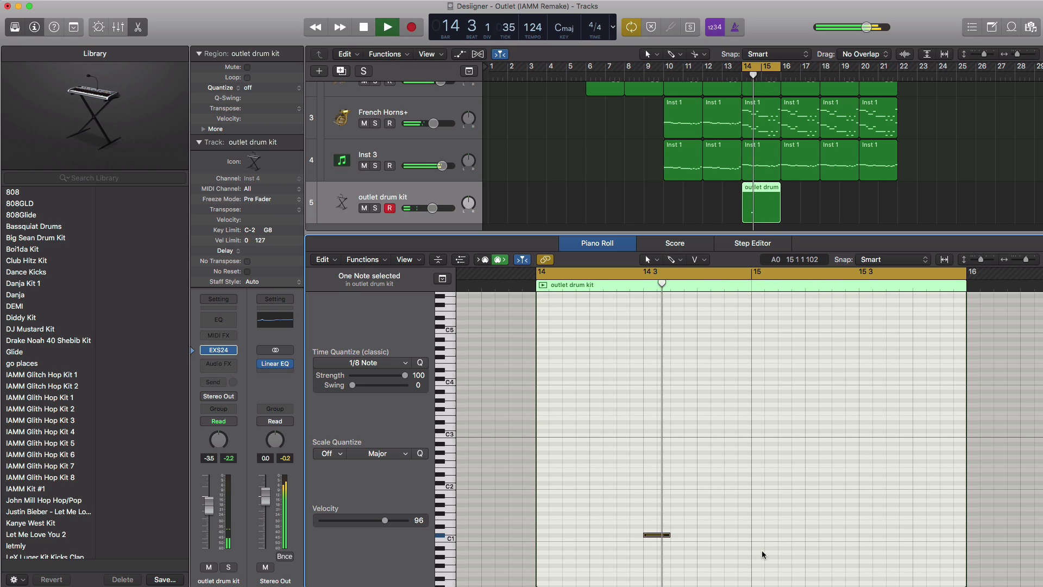
key(space)
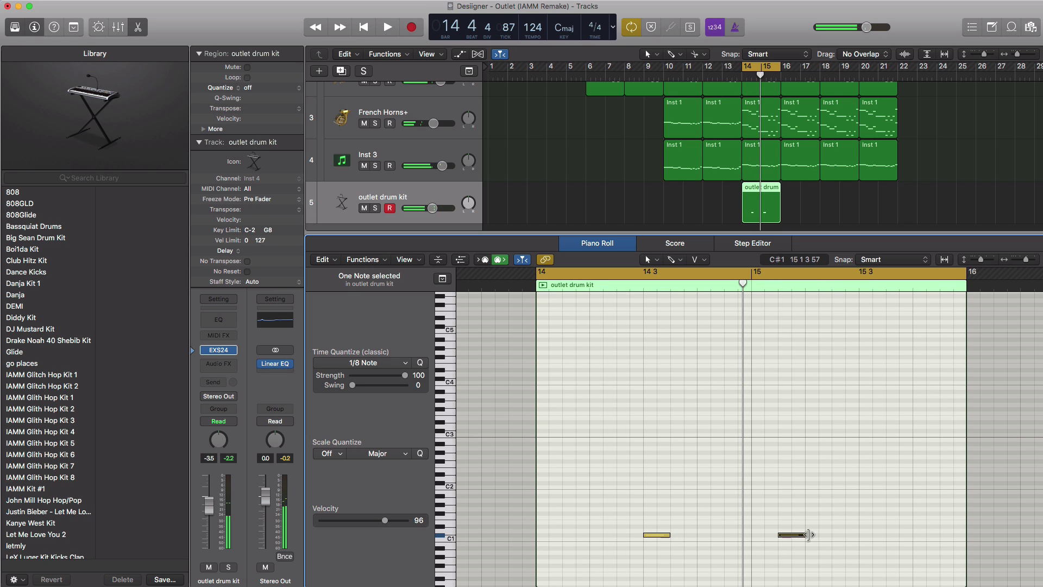
key(space)
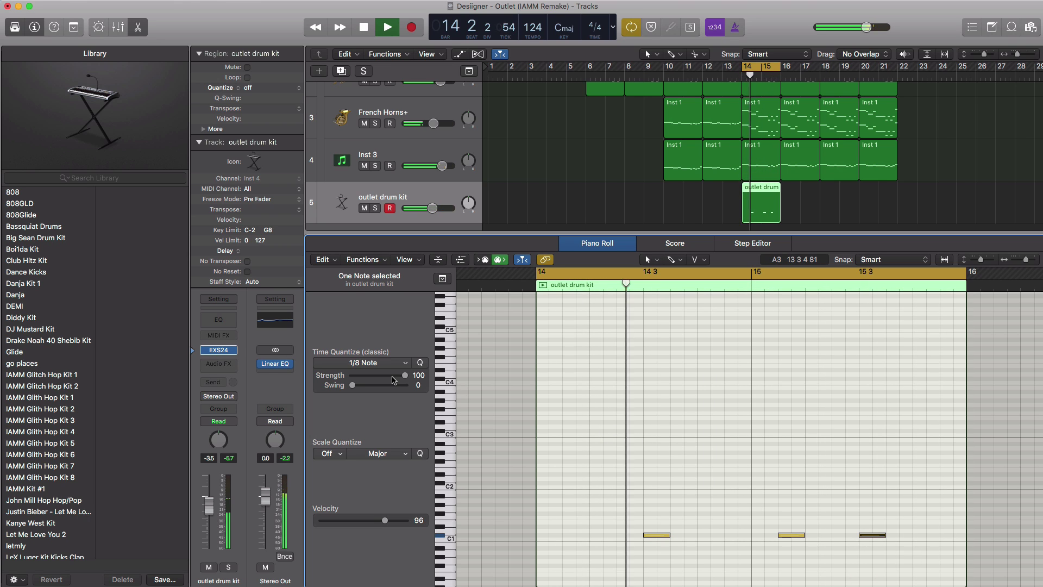
- Insert Space Designer on the outlet drum kit track, set its reverb output to about -36 dB, and play the loop
click(218, 363)
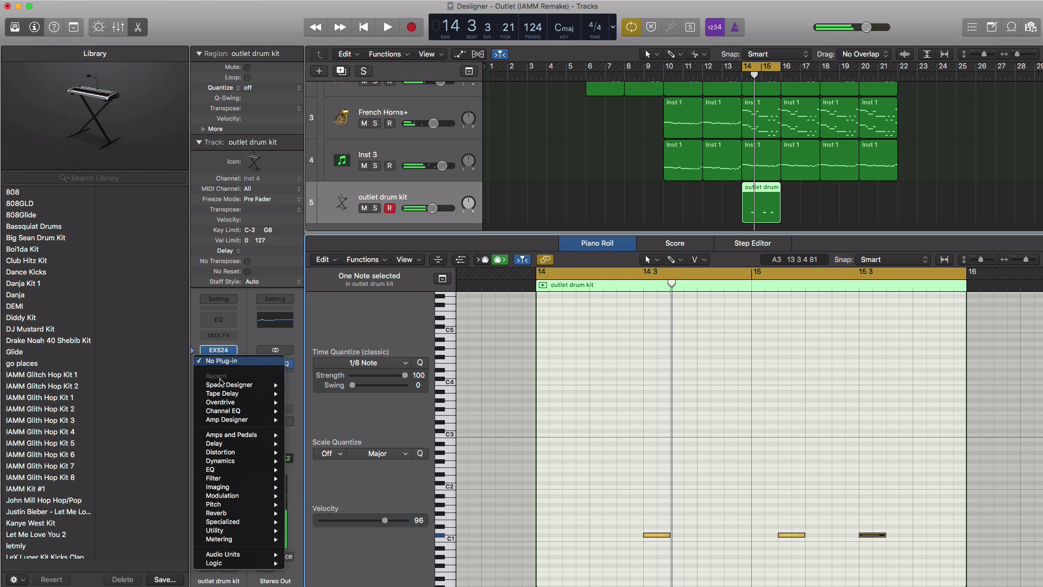
mouse_move(229, 385)
click(304, 391)
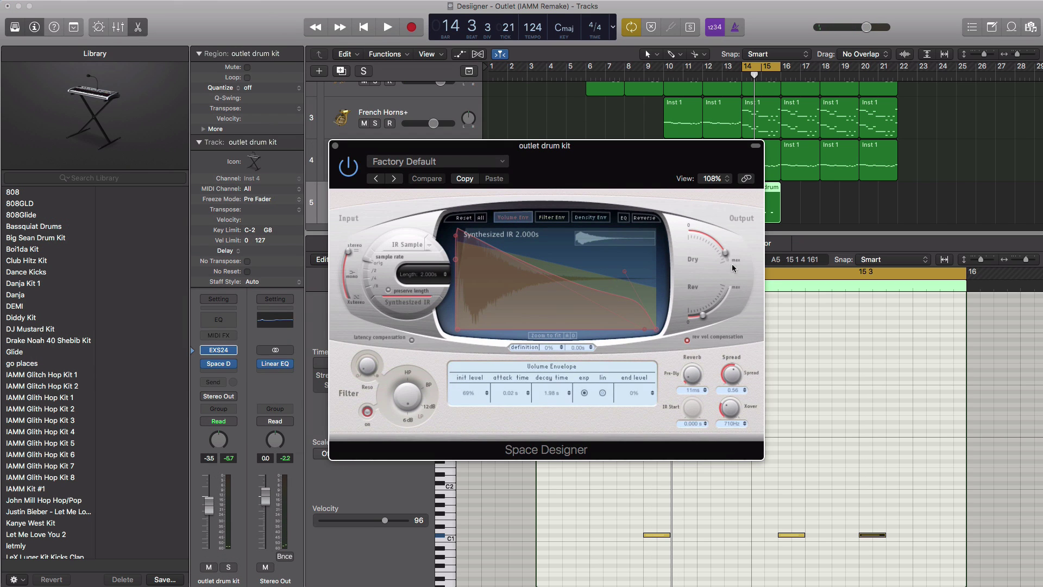
drag(732, 268, 695, 322)
key(space)
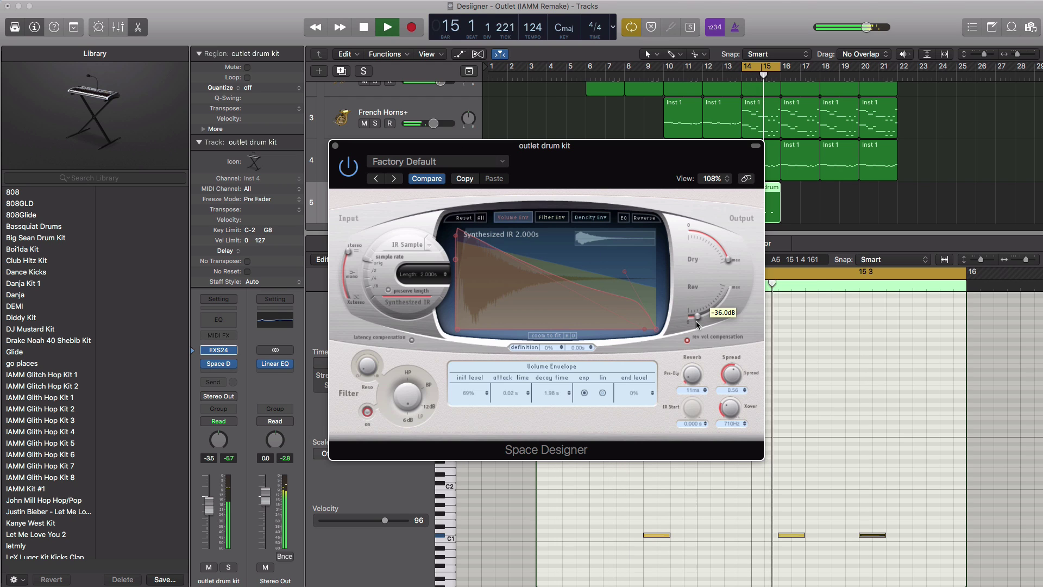
click(335, 146)
key(space)
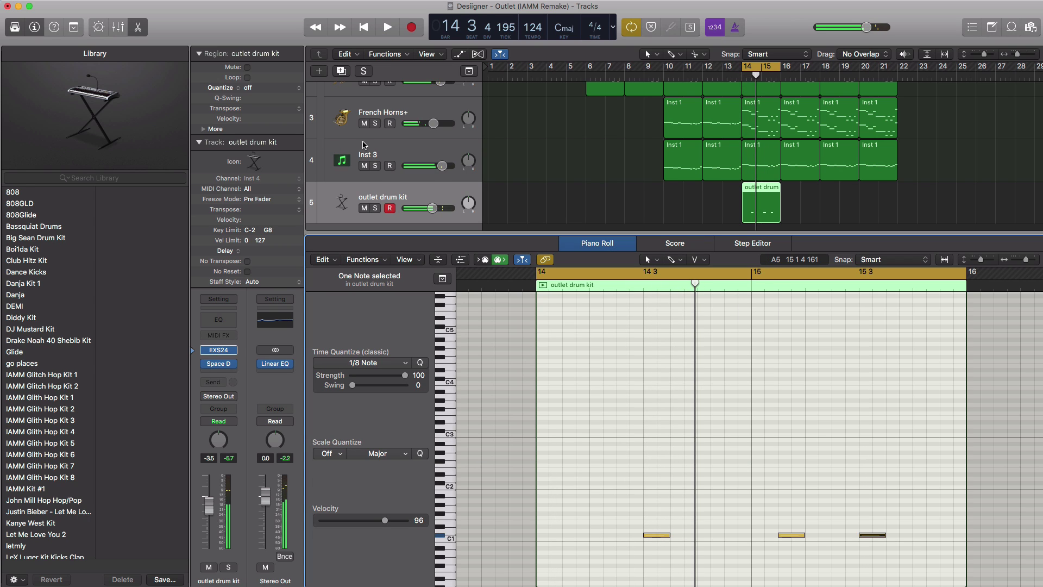
- Duplicate the outlet drum kit track and create an empty region from bar 14 to 16 on the copy
key(super+d)
super+click(754, 192)
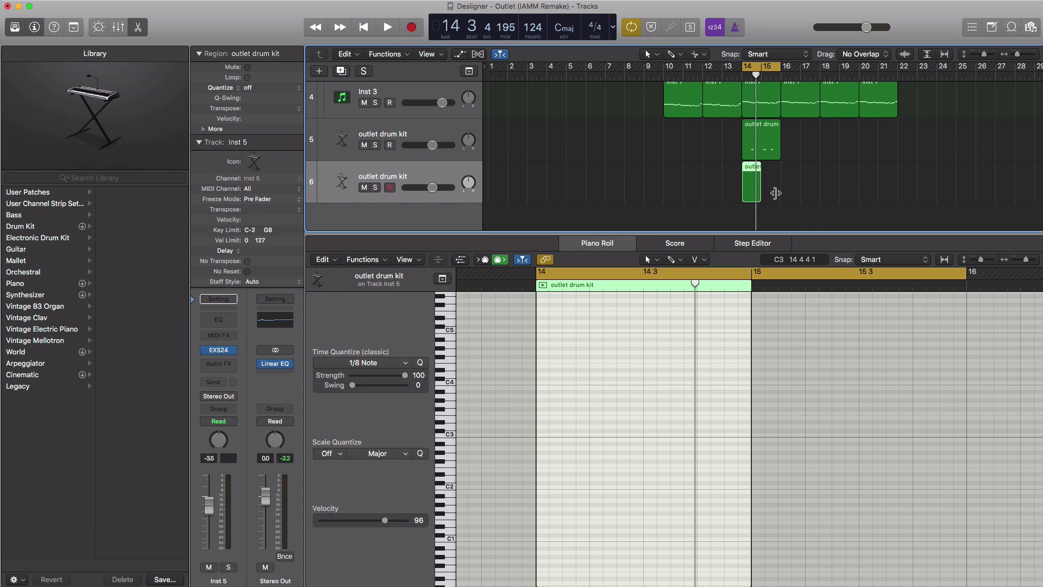
drag(775, 193, 781, 193)
- Add a C#2 note at 15 2 1 in the region on track 6
key(space)
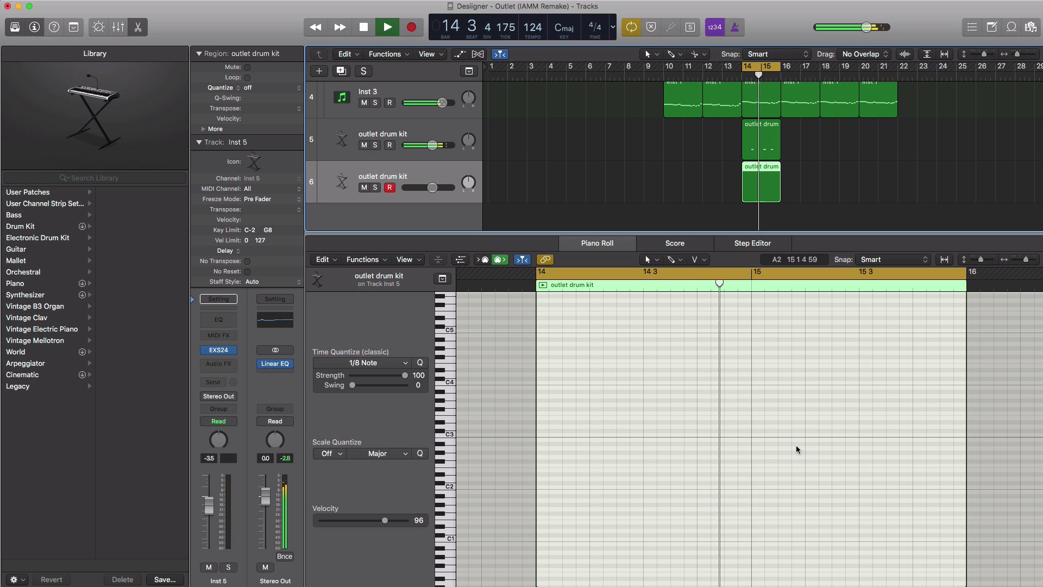
key(space)
click(813, 462)
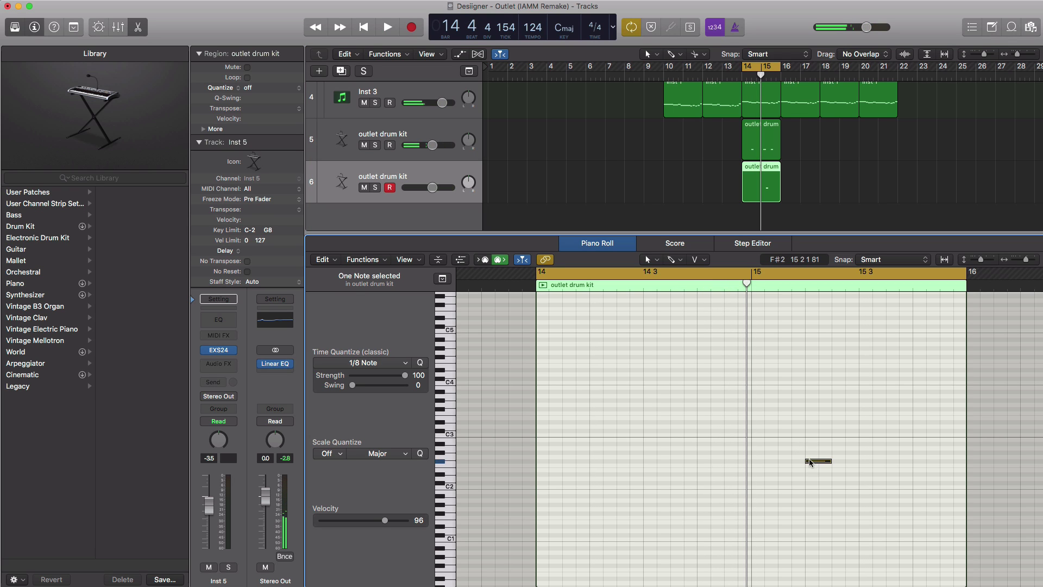
key(space)
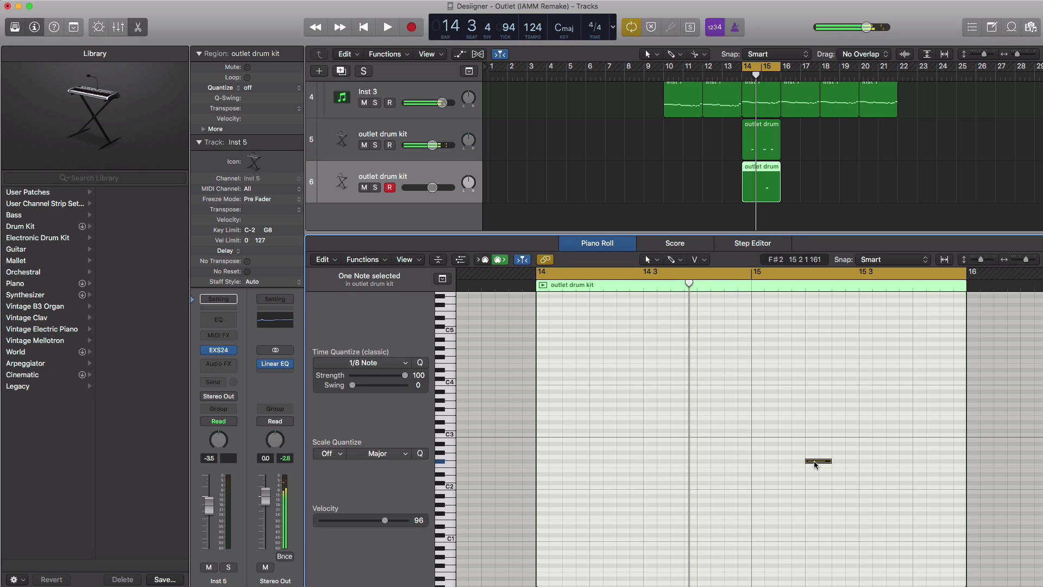
drag(817, 466, 813, 486)
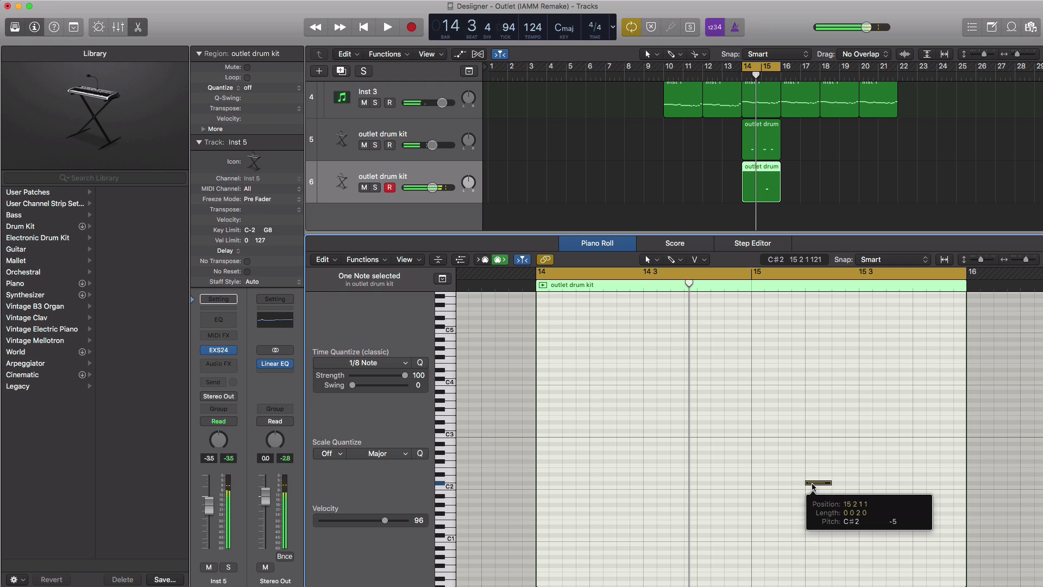
- Play the loop and lower the volume of drum kit track 6 to about -11.8 dB
key(space)
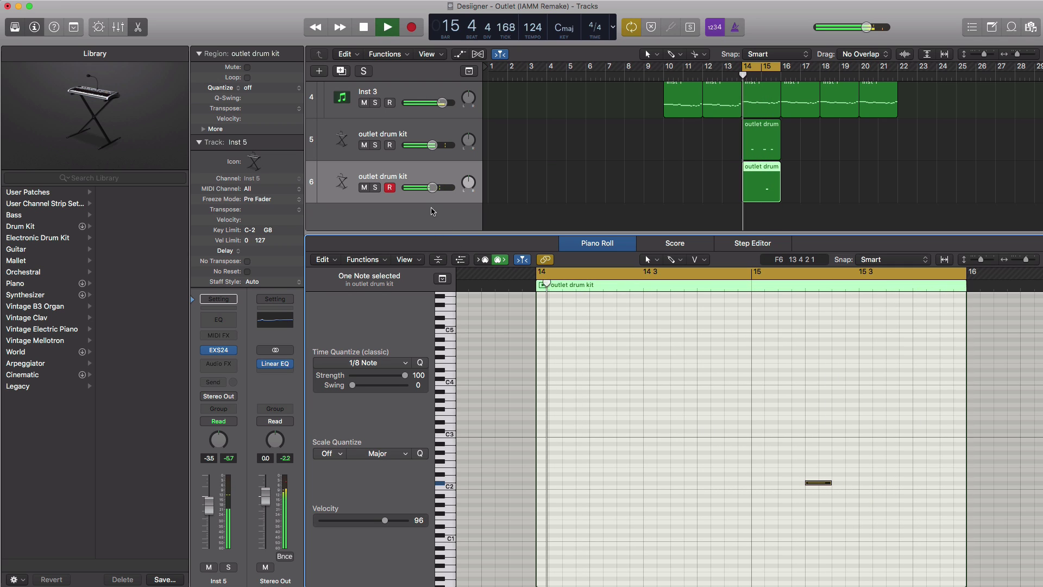
key(space)
drag(433, 187, 429, 188)
drag(429, 188, 428, 188)
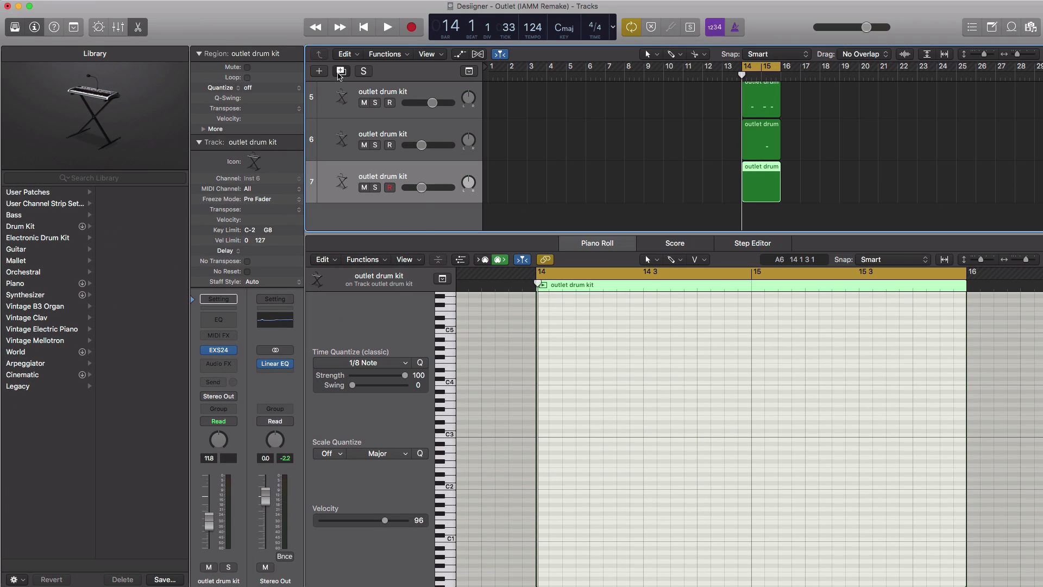
- Duplicate the drum kit track once more and create an empty region from bar 14 to 16 on track 8
click(341, 71)
scroll(752, 196, down, 1)
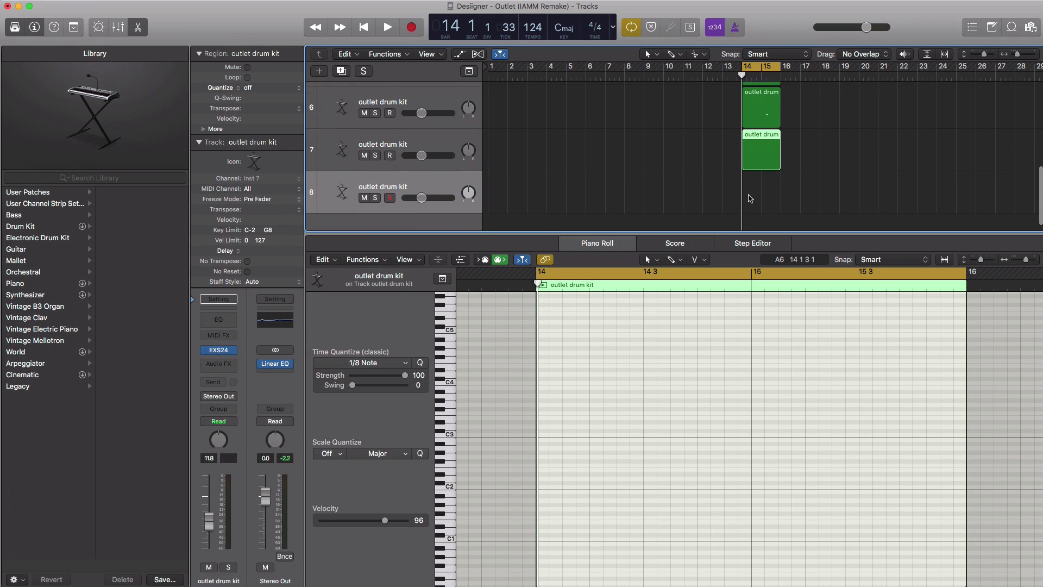
mouse_move(780, 202)
mouse_down()
mouse_move(764, 202)
mouse_move(781, 203)
mouse_up()
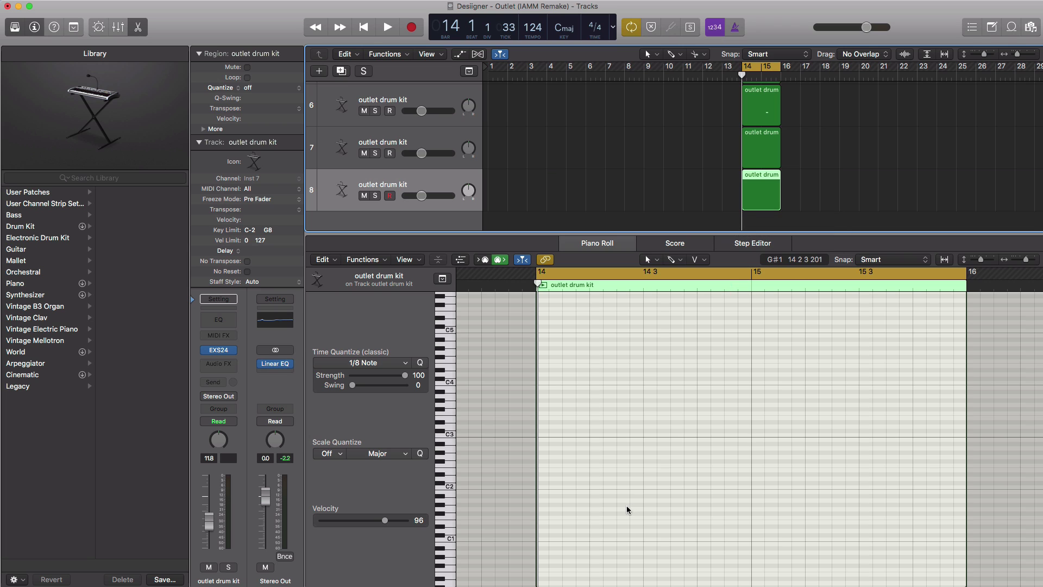
- Play the loop briefly and set the Piano Roll's secondary tool to the Brush Tool
key(space)
key(t)
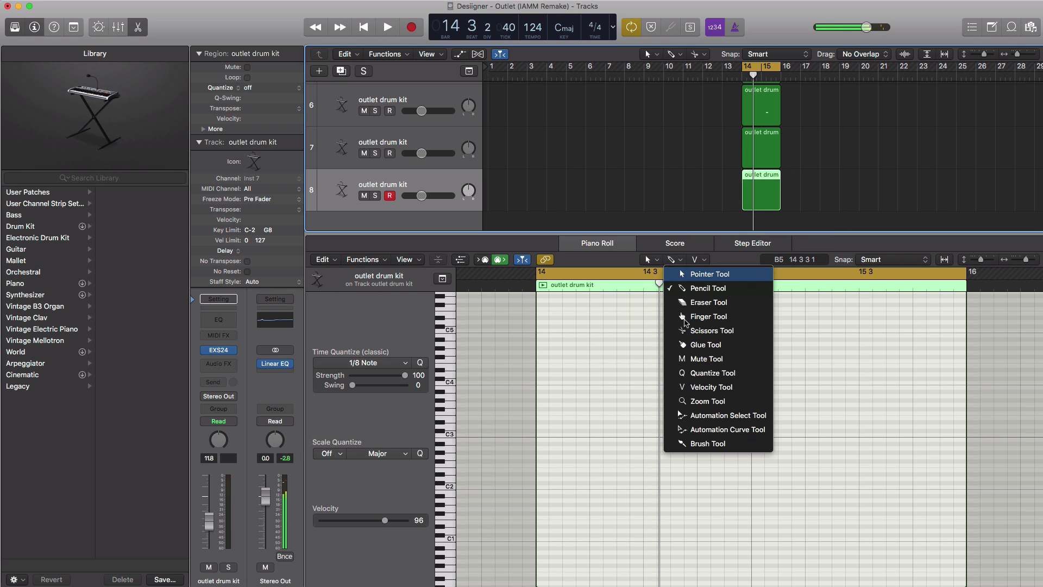
key(Down)
key(Down)
key(Down)
key(Down)
key(Down)
key(Down)
key(Down)
key(Down)
key(Down)
key(Down)
key(Down)
key(Down)
key(Return)
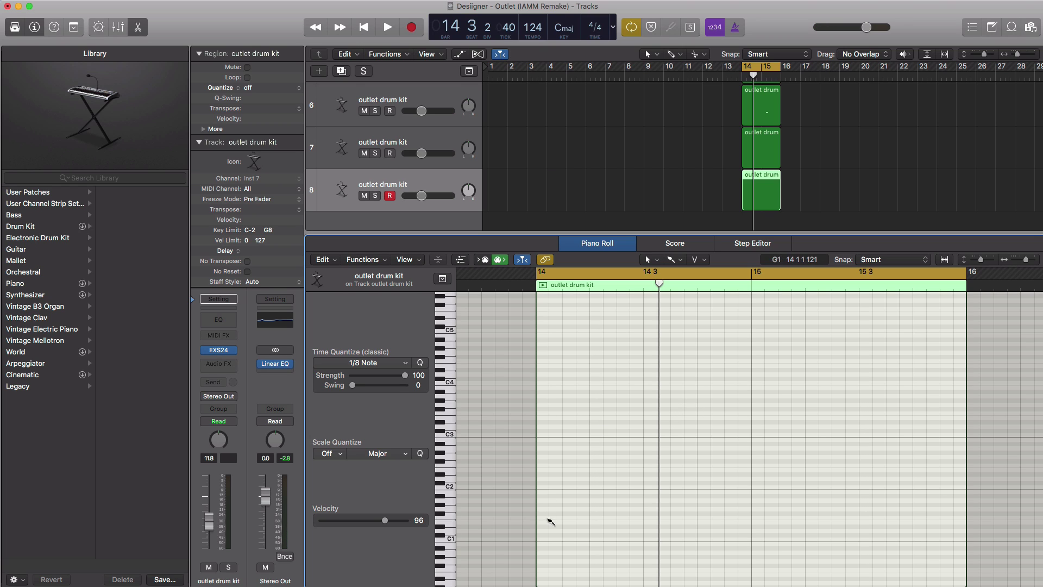
- Brush four consecutive eighth notes on C2 from the start of bar 14 to 14 3 in the track 8 region, and play them
click(542, 538)
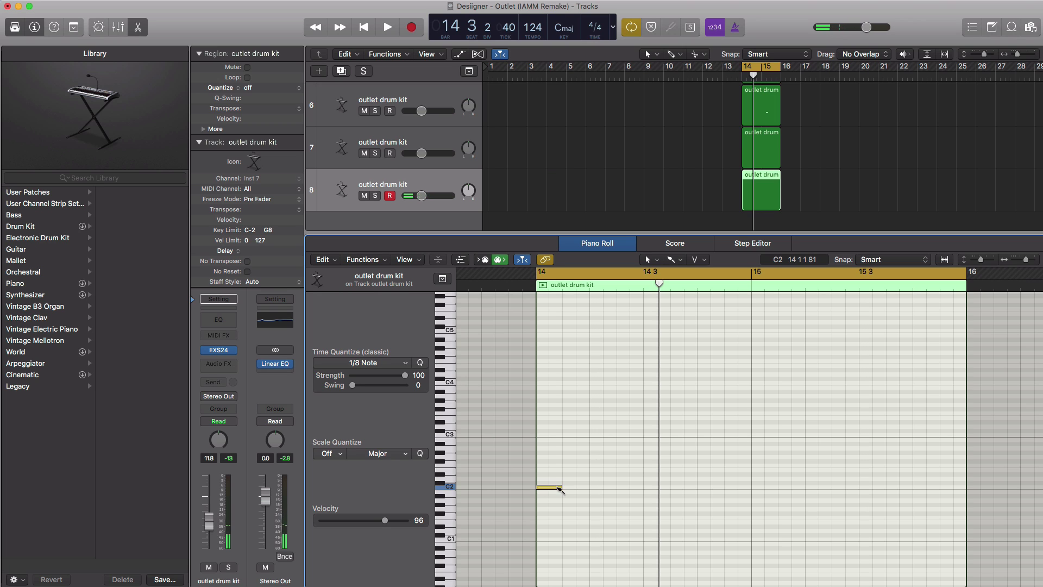
click(565, 487)
key(space)
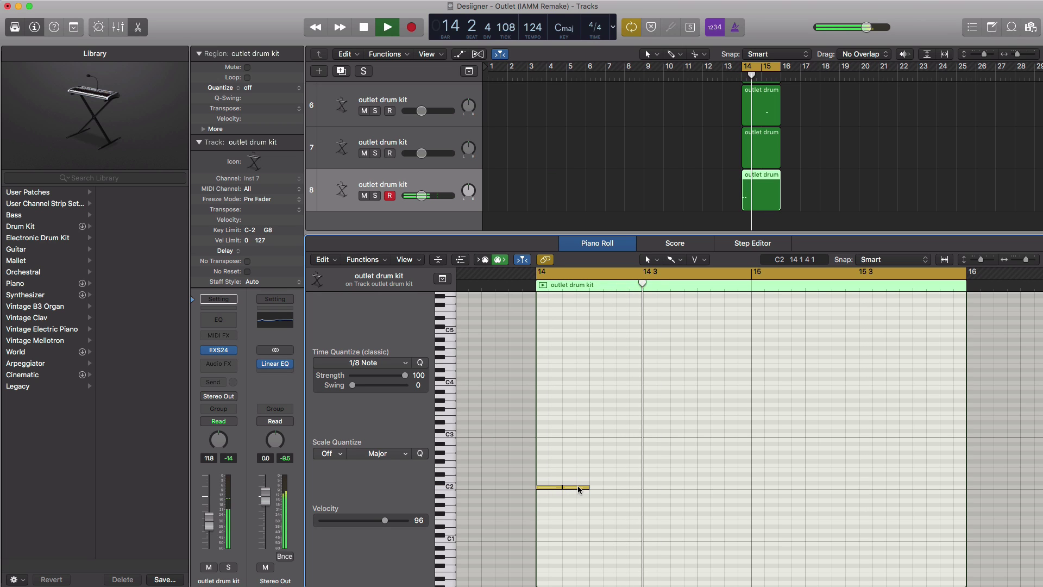
key(space)
click(592, 487)
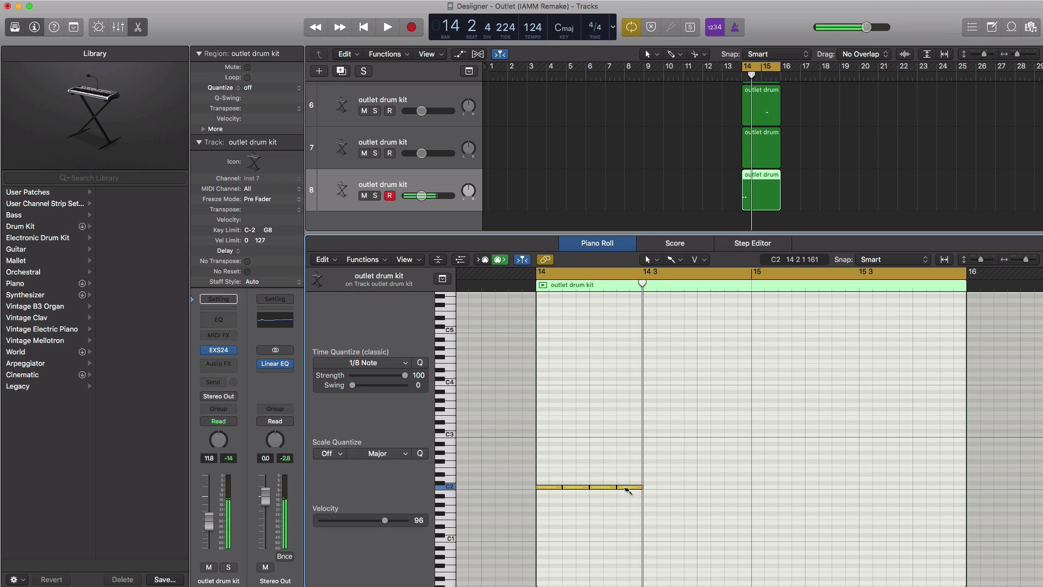
key(space)
key(space)
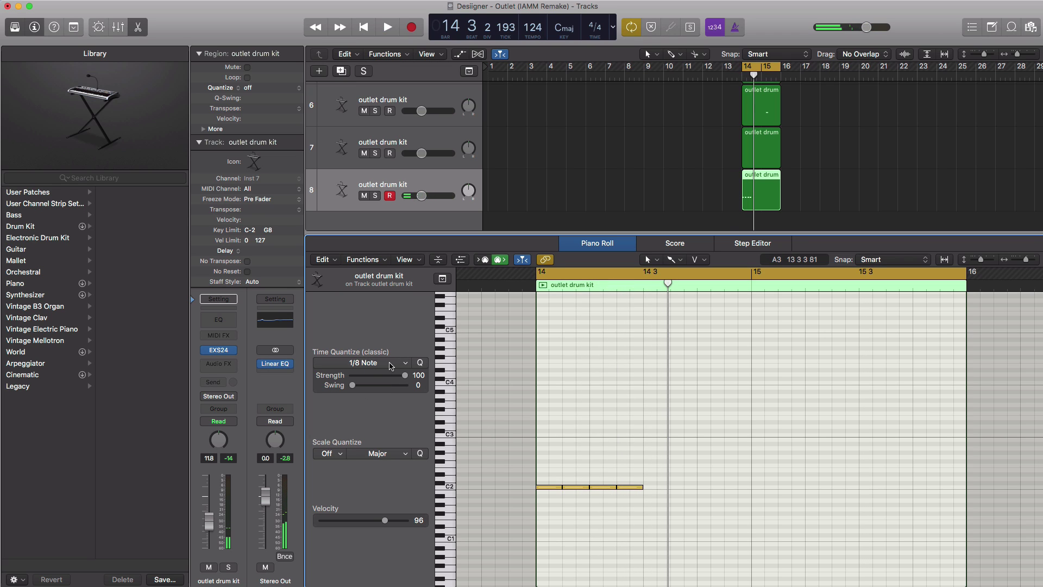
- Set the time quantize to 1/32 Note, brush a run of C2 notes across beat 3 of bar 14, and play it
click(408, 362)
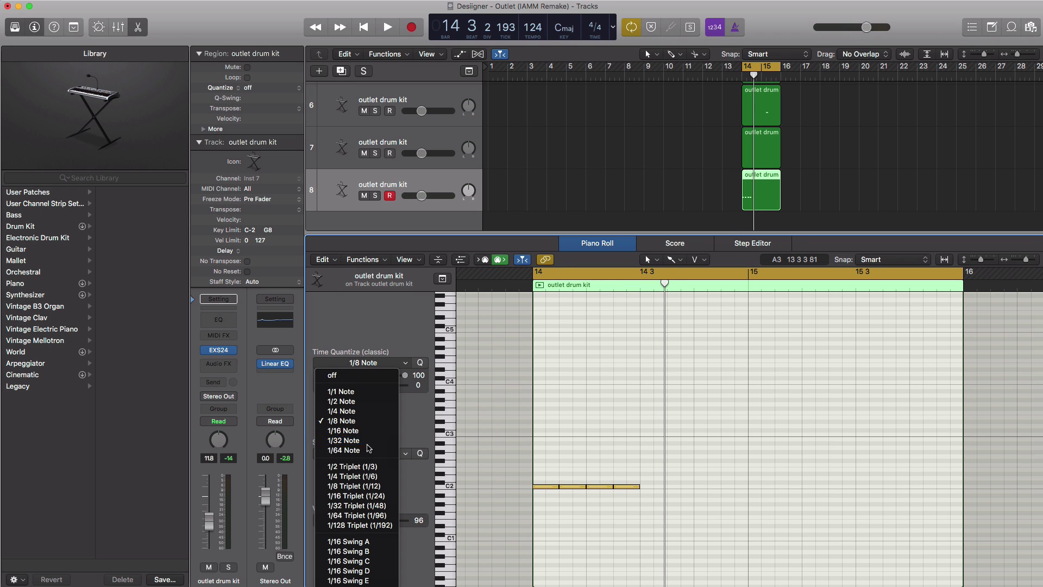
click(353, 439)
drag(648, 492, 685, 489)
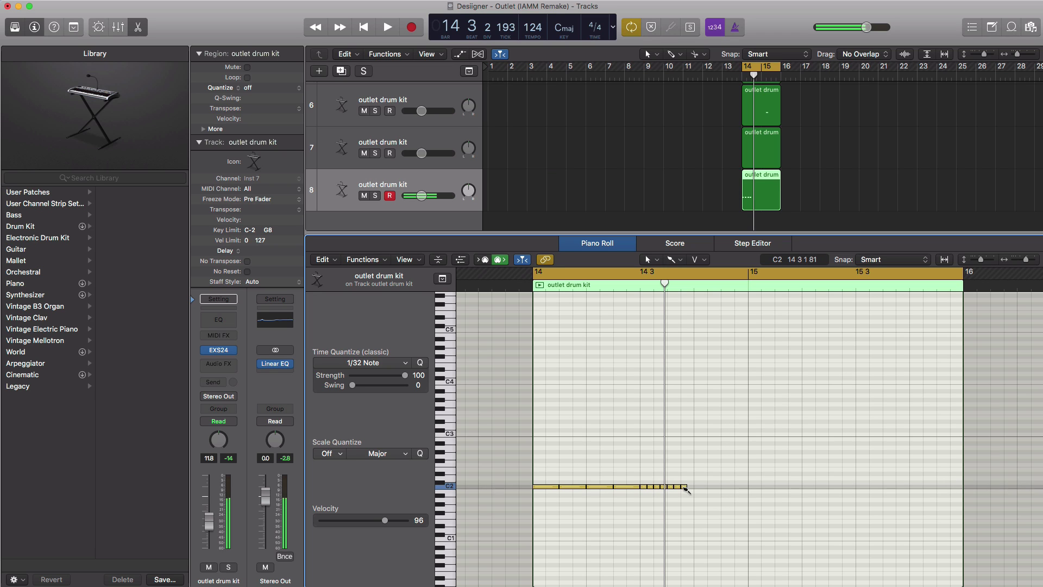
key(space)
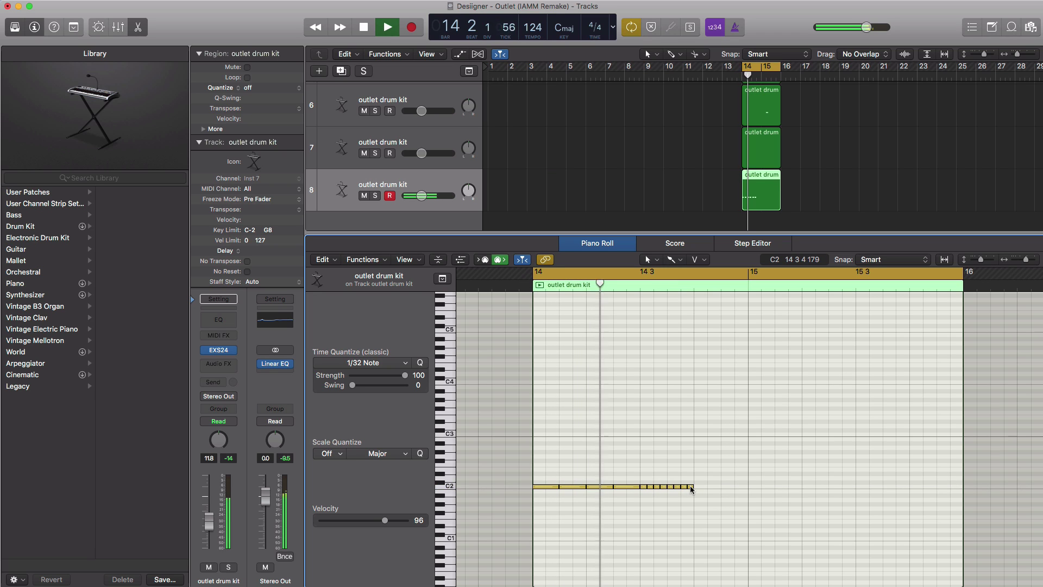
key(space)
- Copy the last two eighth notes before the 1/32 run to beat 4 of bar 14 and play the loop
click(619, 486)
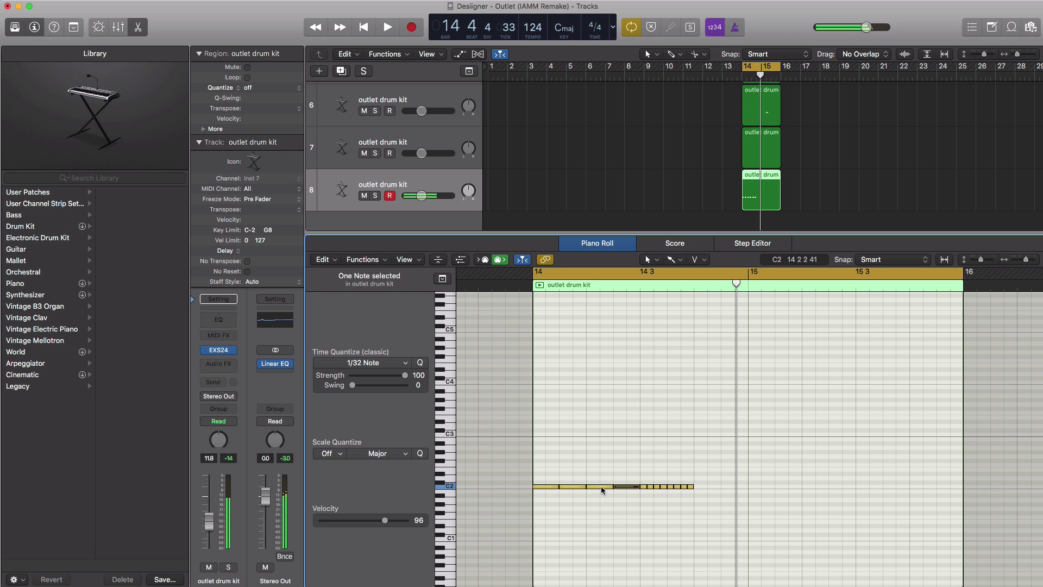
drag(601, 490, 713, 489)
key(space)
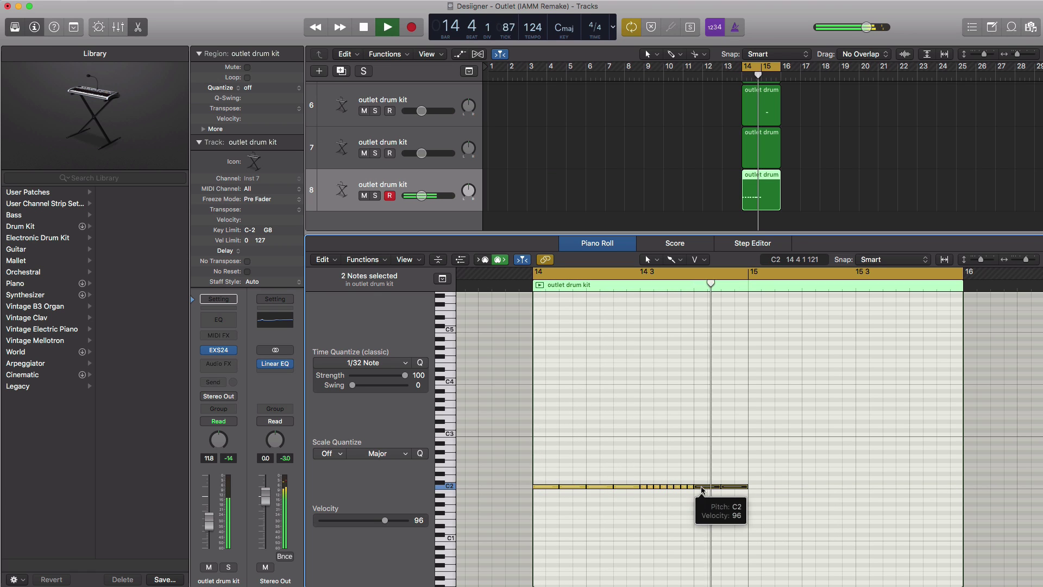
- Copy the C2 pattern's 1/32 run and neighbouring eighth notes from bar 14 into the later part of bar 15, playing the loop
key(space)
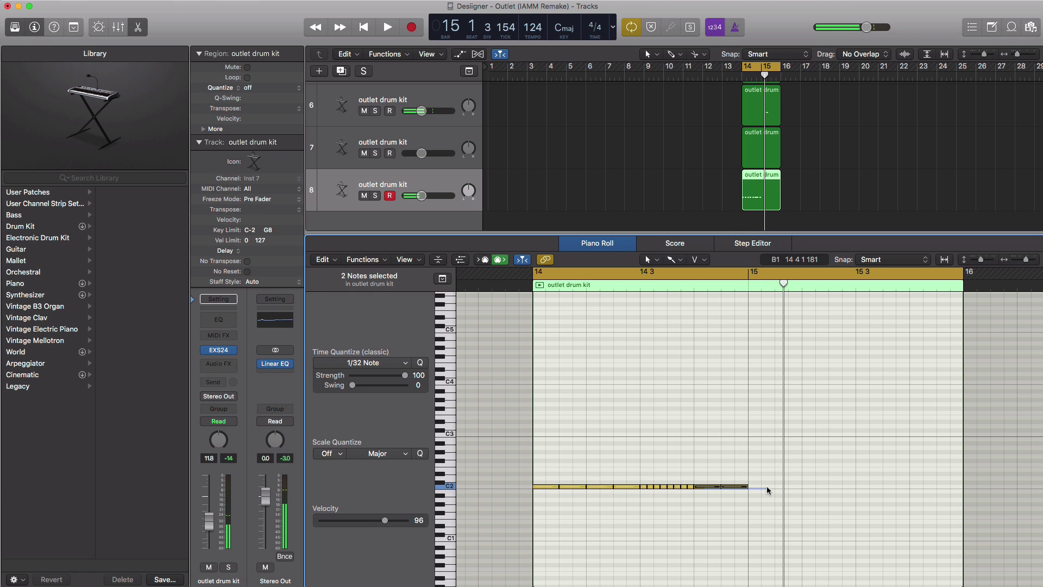
ctrl+alt+click(714, 489)
ctrl+alt+click(721, 485)
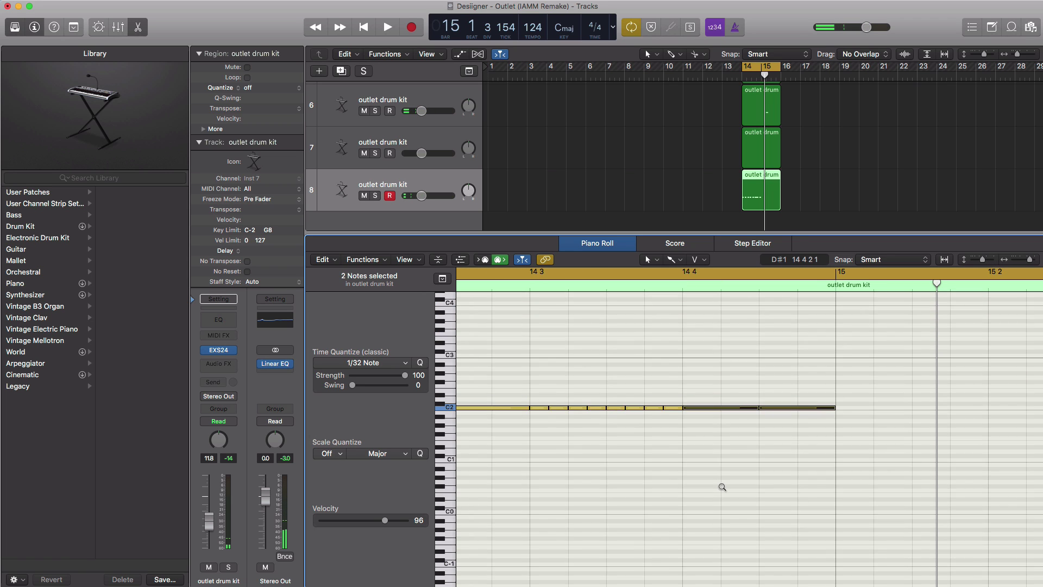
ctrl+alt+click(722, 487)
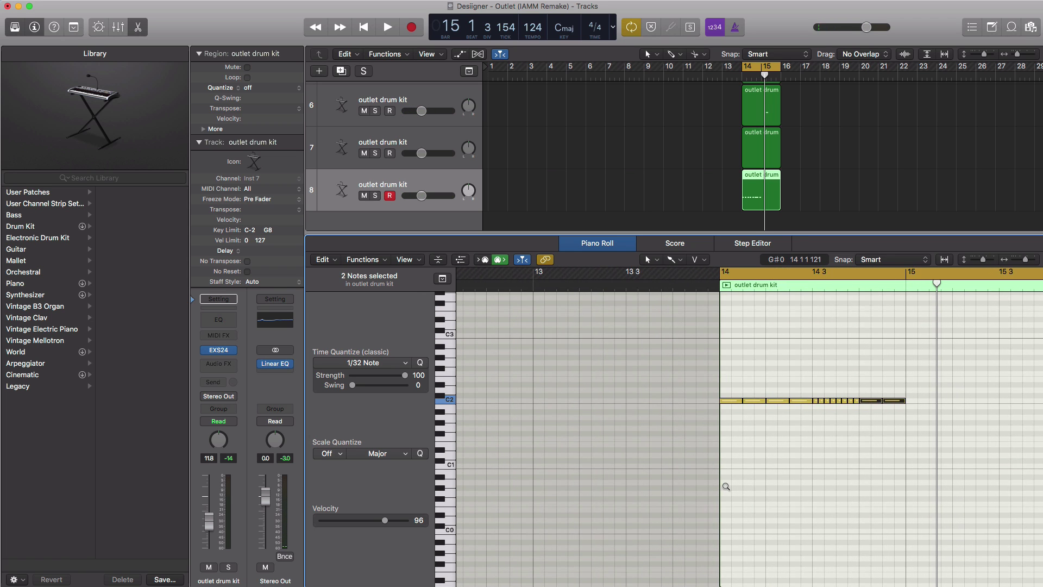
scroll(746, 482, right, 1)
drag(776, 407, 987, 404)
key(space)
click(842, 405)
click(962, 414)
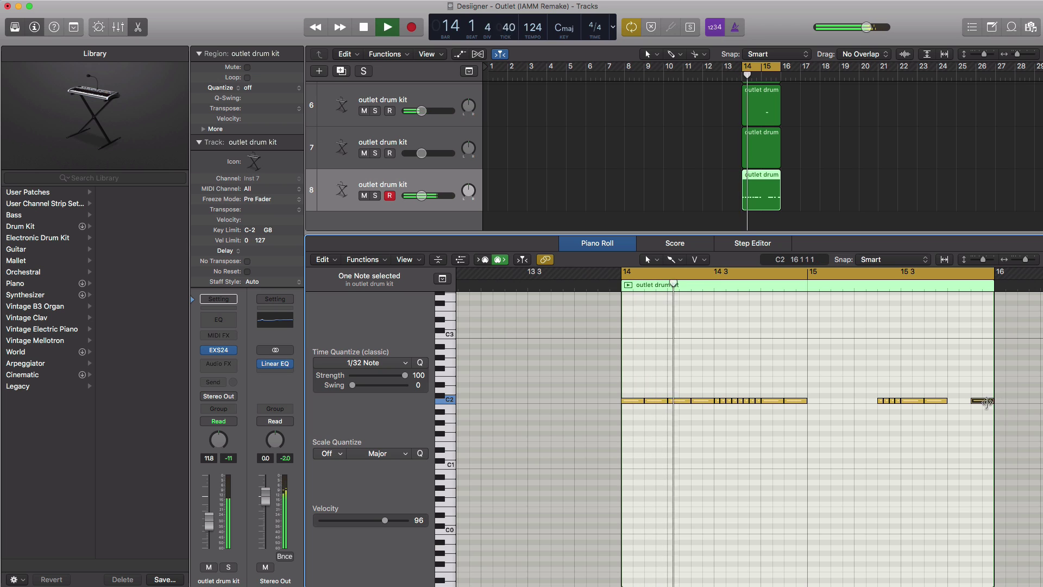
- Fill the remaining gaps in bar 15 with copied eighth notes on C2, including beat 1 through 15 2 1 and 15 4
drag(981, 401, 958, 404)
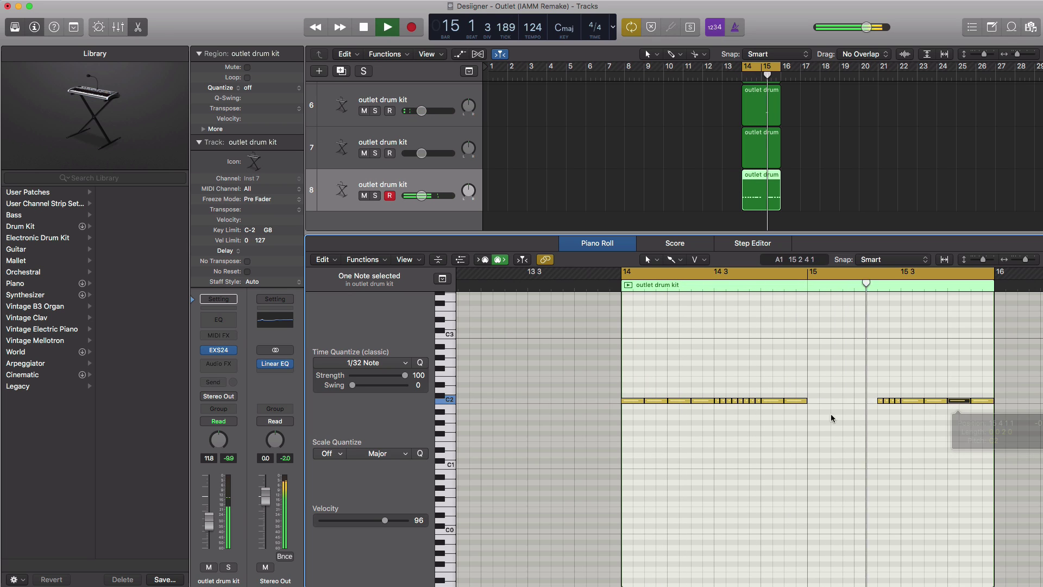
drag(813, 410, 865, 404)
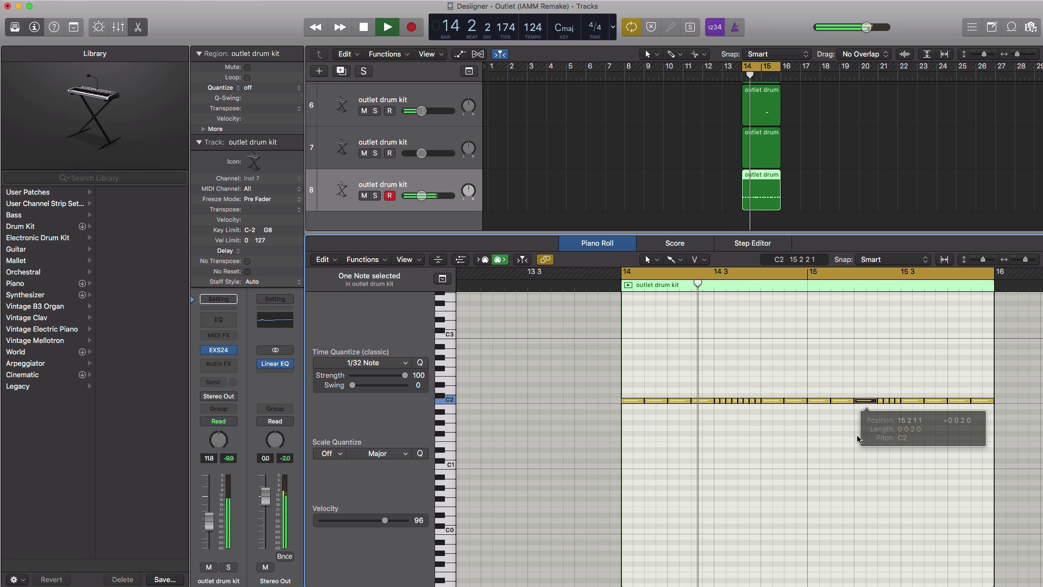
click(853, 447)
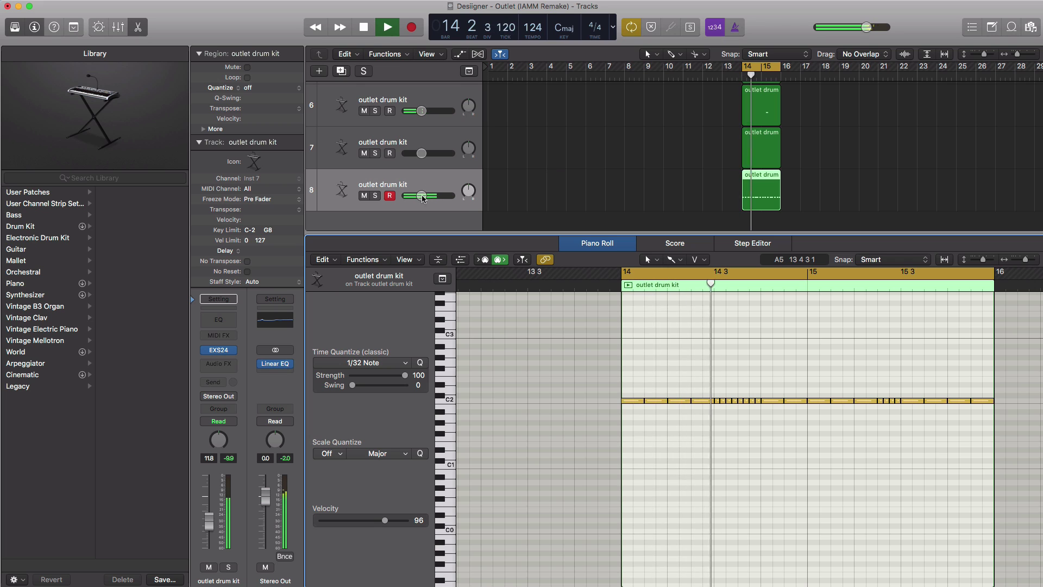
- Raise track 8's volume to -5.7 dB while the loop plays, and stop playback
drag(422, 195, 440, 199)
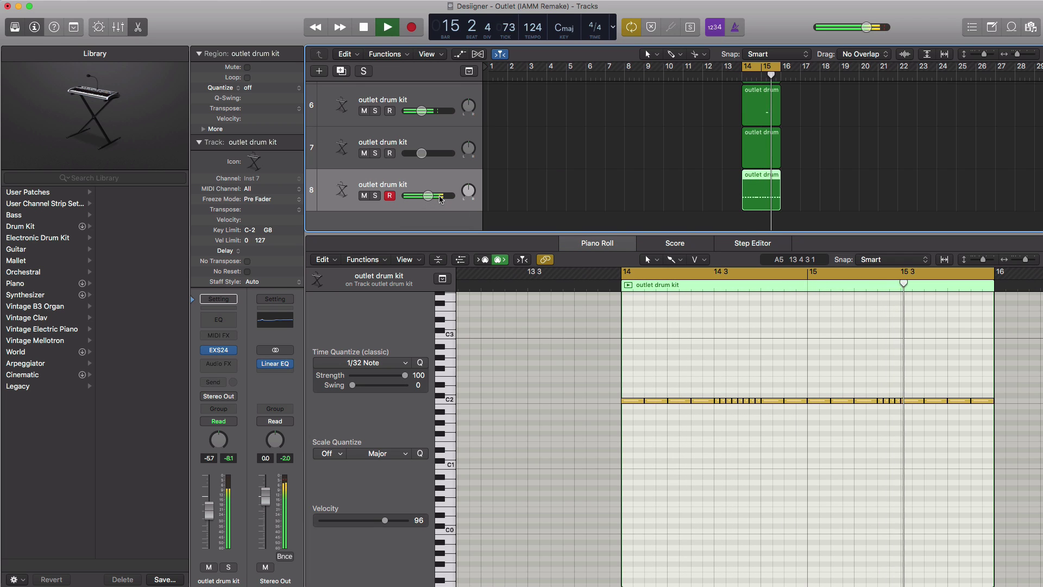
key(space)
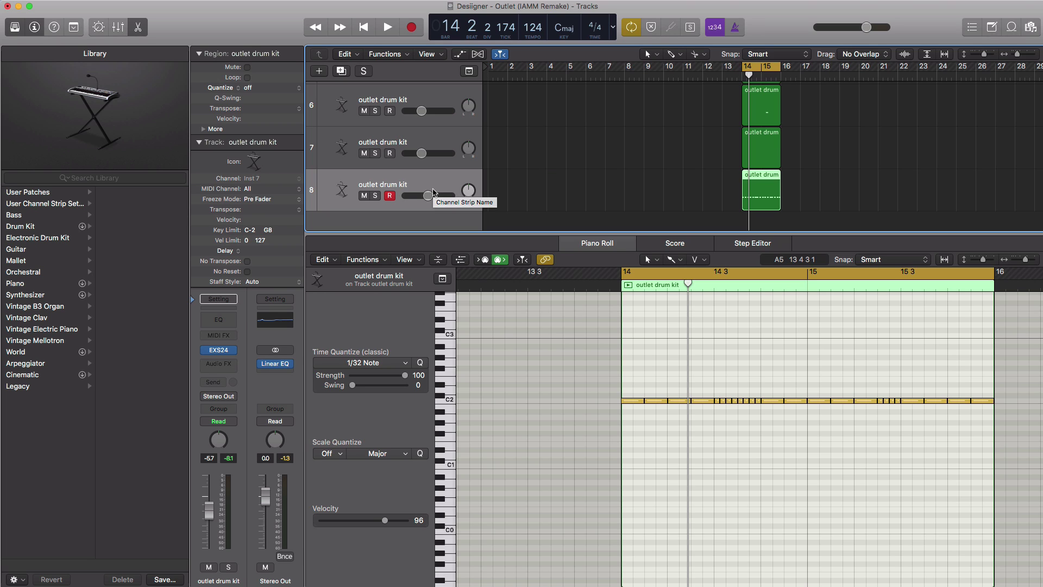
- Insert an Overdrive effect on track 8, move its window clear of the mixer, and play the loop
click(227, 362)
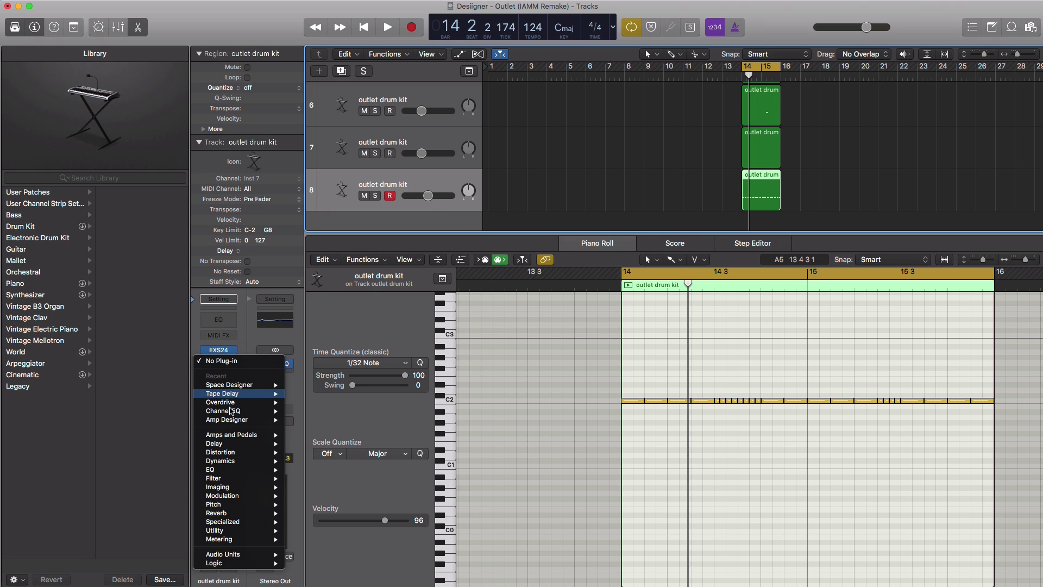
click(227, 403)
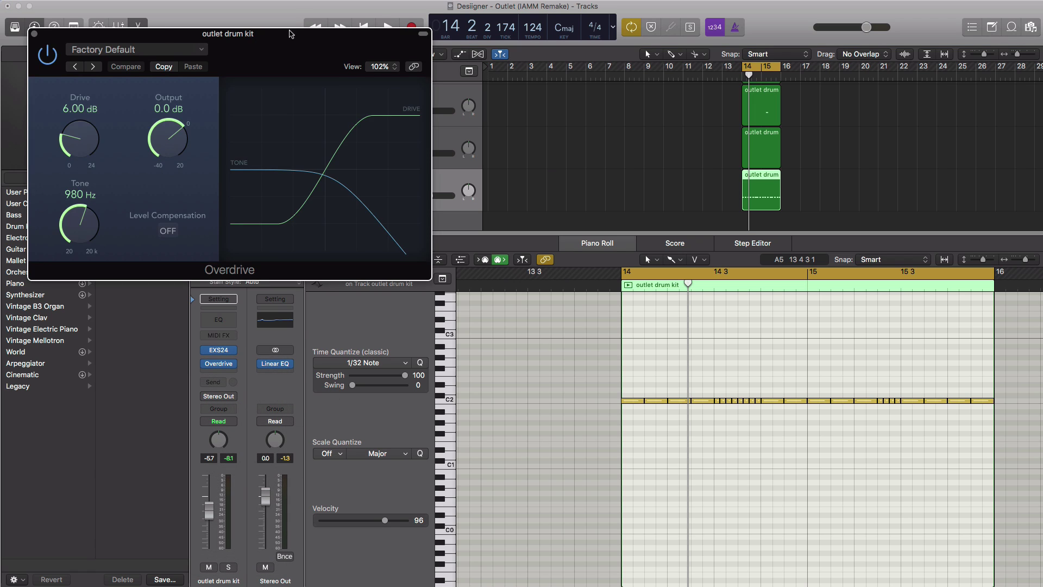
drag(264, 7, 509, 124)
key(space)
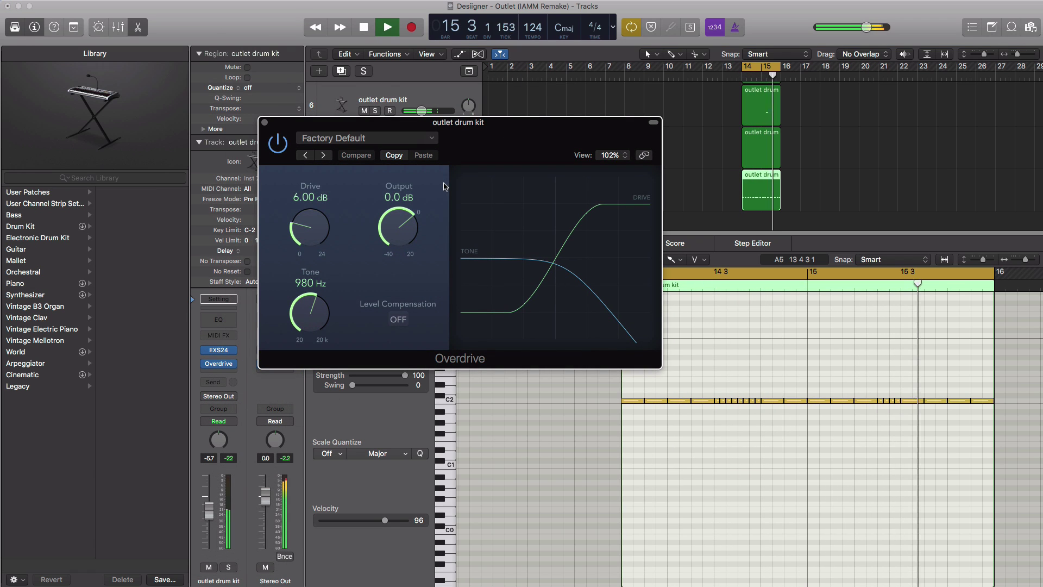
- Set the Overdrive's Tone to 20000 Hz and its Drive to 1.00 dB, auditioning the loop
key(space)
drag(308, 240, 306, 269)
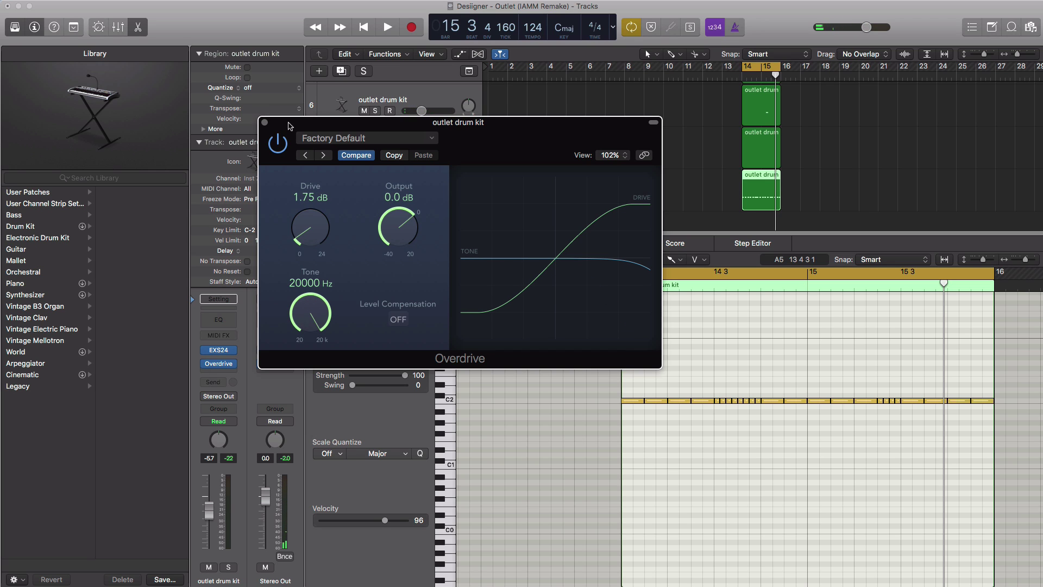
key(space)
drag(307, 230, 308, 235)
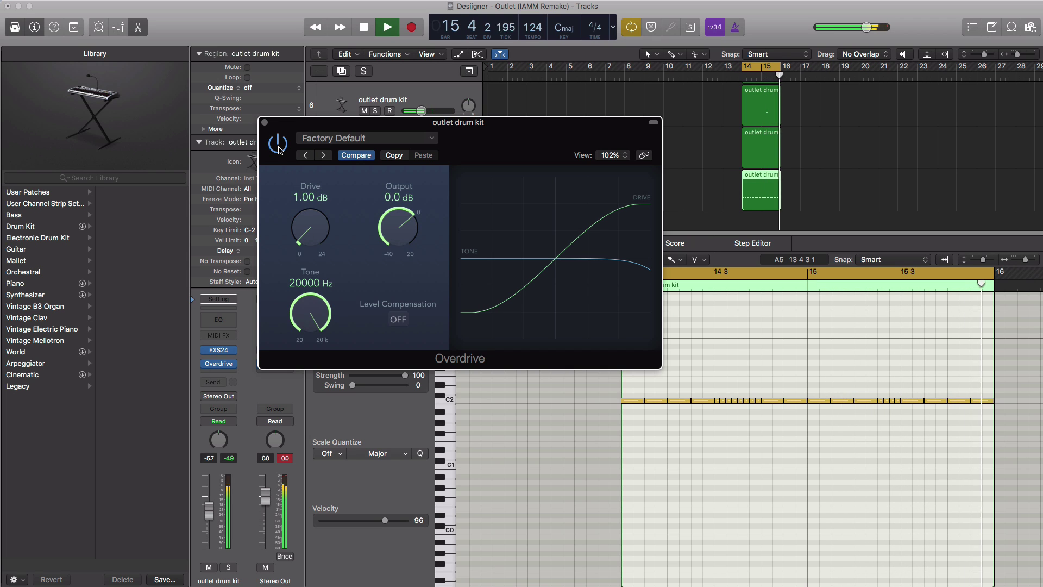
- Close the Overdrive window, lower track 8's volume to -9.6 dB, and stop playback
click(265, 122)
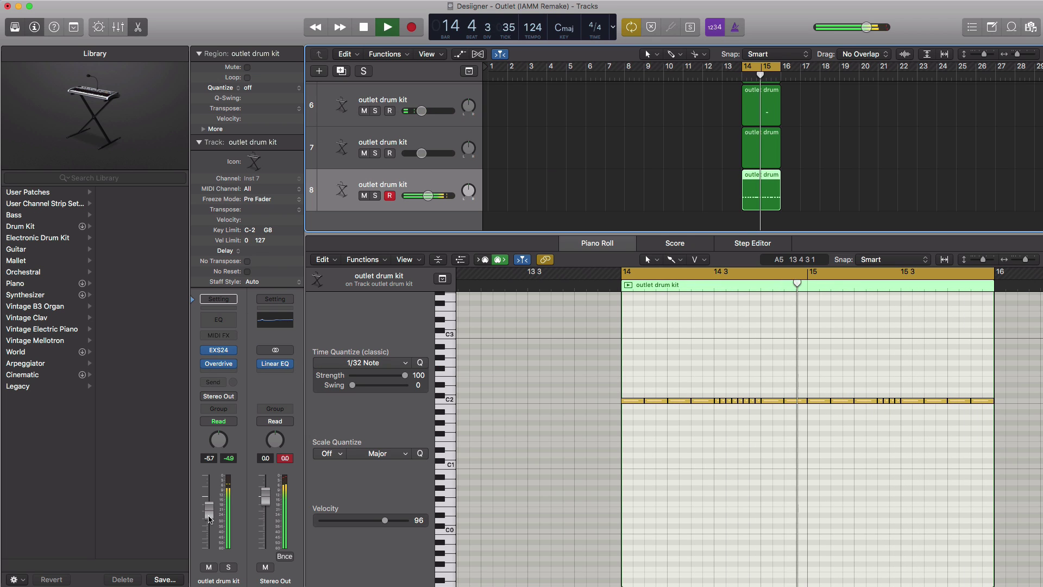
drag(209, 518, 209, 527)
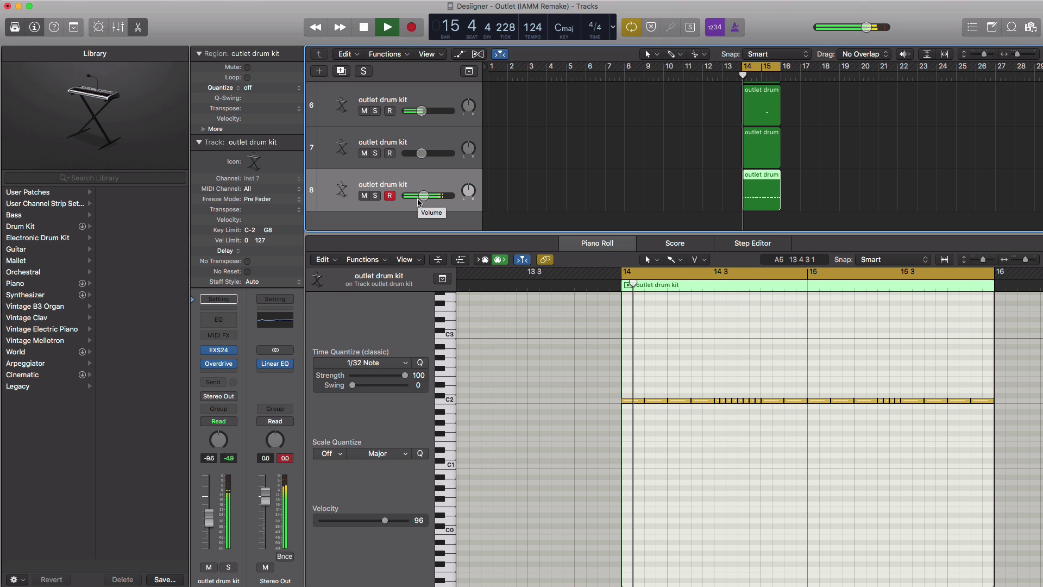
key(space)
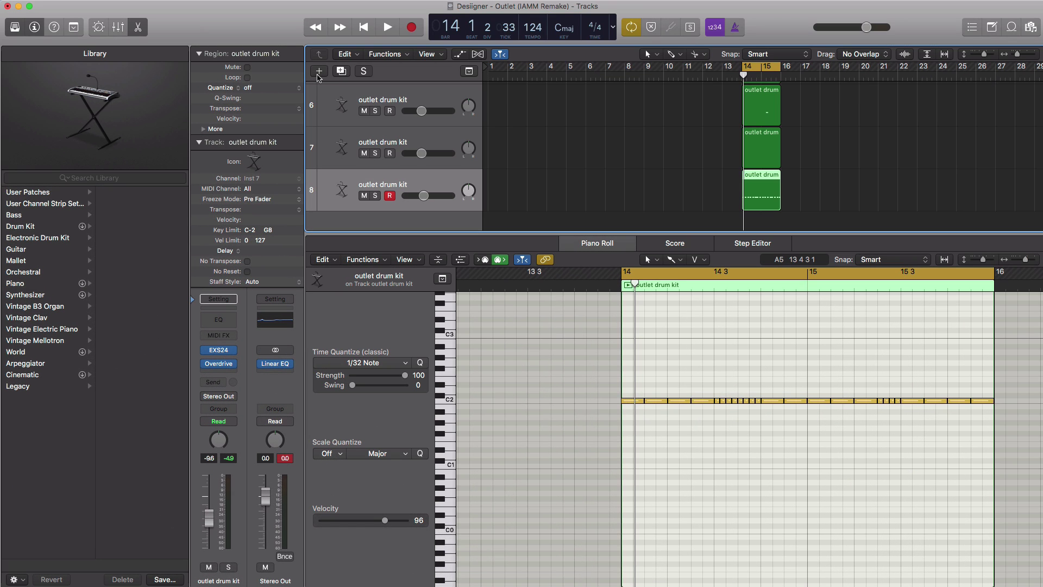
- Create one new software instrument track, load the ES2 synthesizer on it, and hide the Library
click(319, 71)
key(Return)
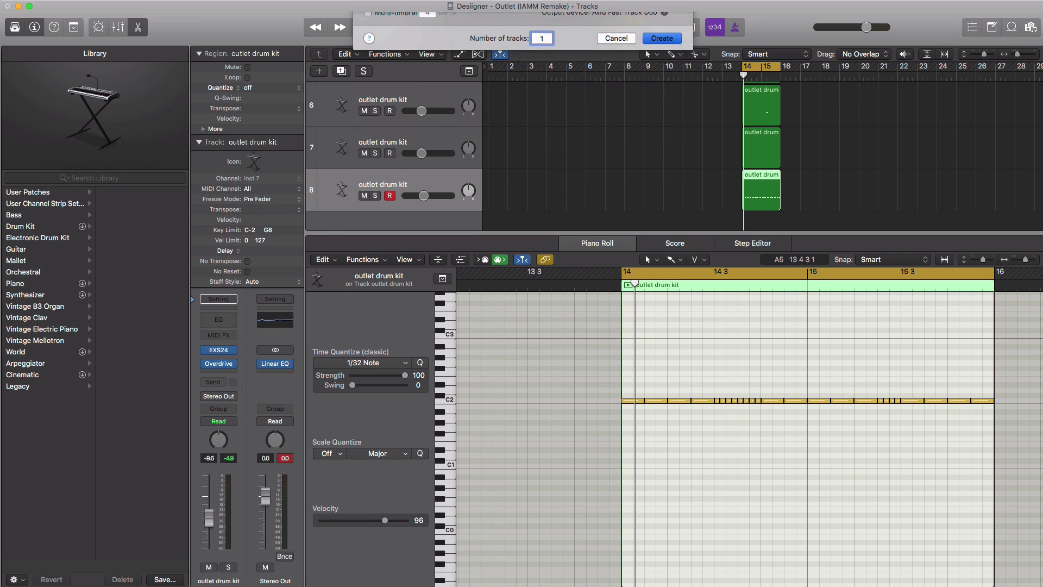
click(219, 350)
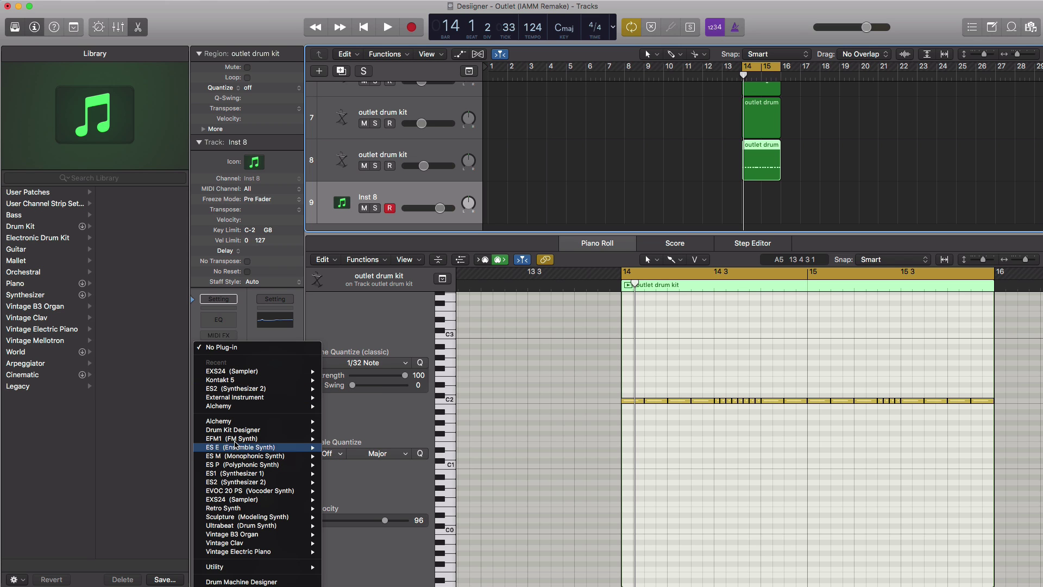
click(233, 482)
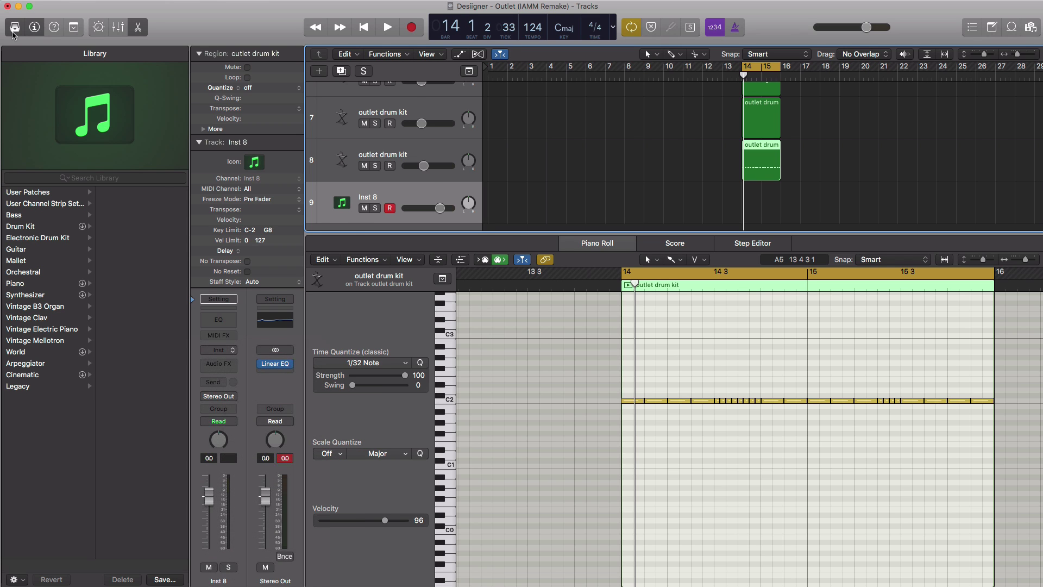
click(15, 30)
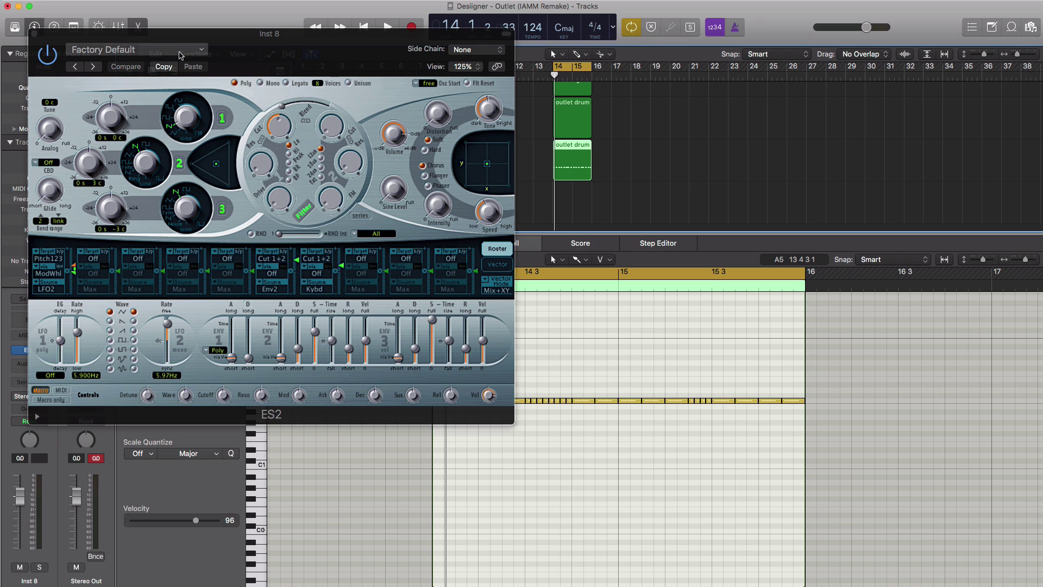
- Load the 808 preset in the new track's ES2 and close the plug-in window
drag(180, 55, 393, 71)
click(343, 62)
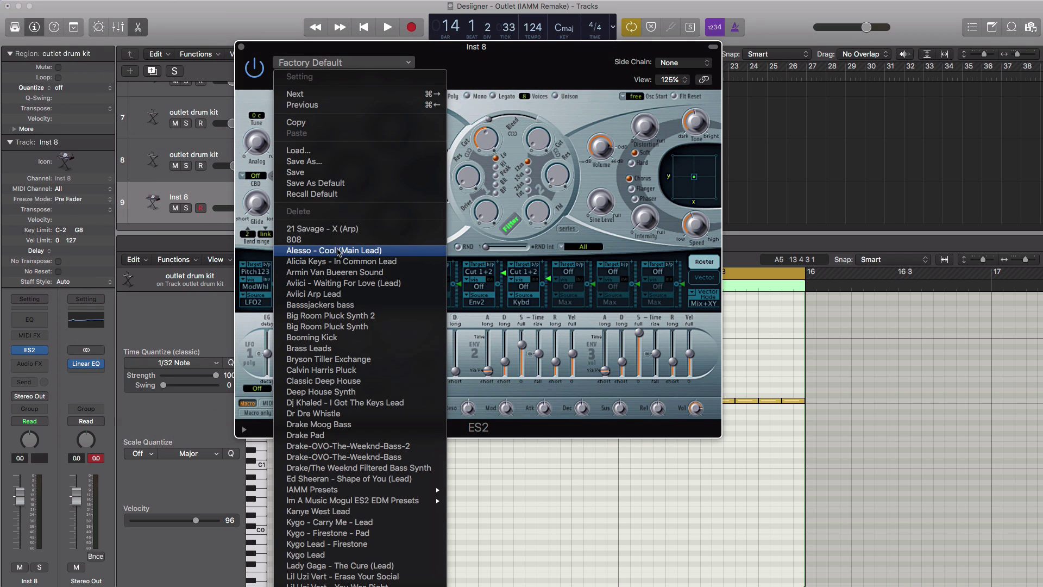
click(336, 243)
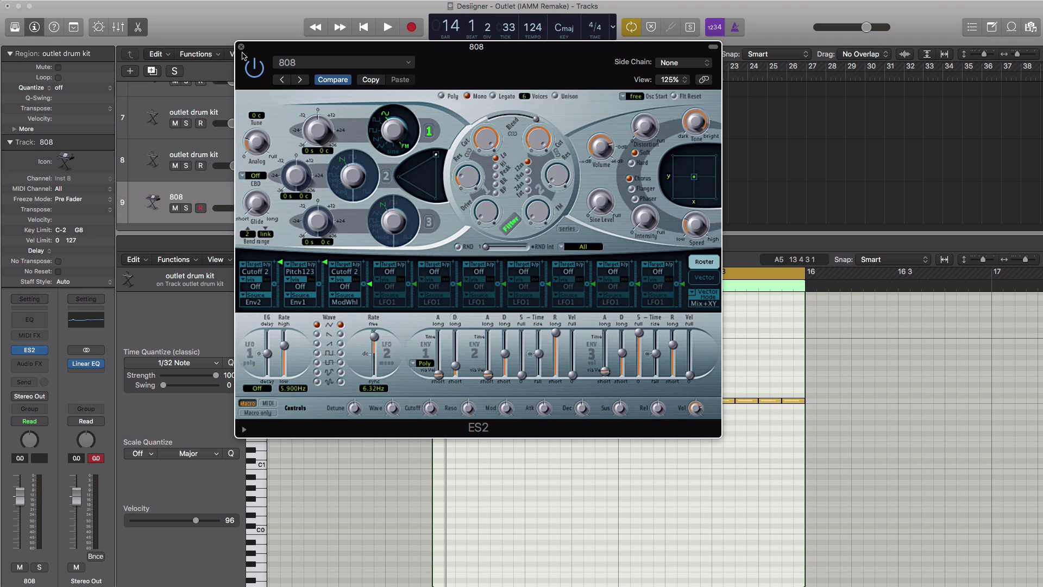
click(241, 47)
- Create a region on the 808 track from bar 14 to 16 and set the Piano Roll's secondary tool to the Pencil Tool
click(564, 212)
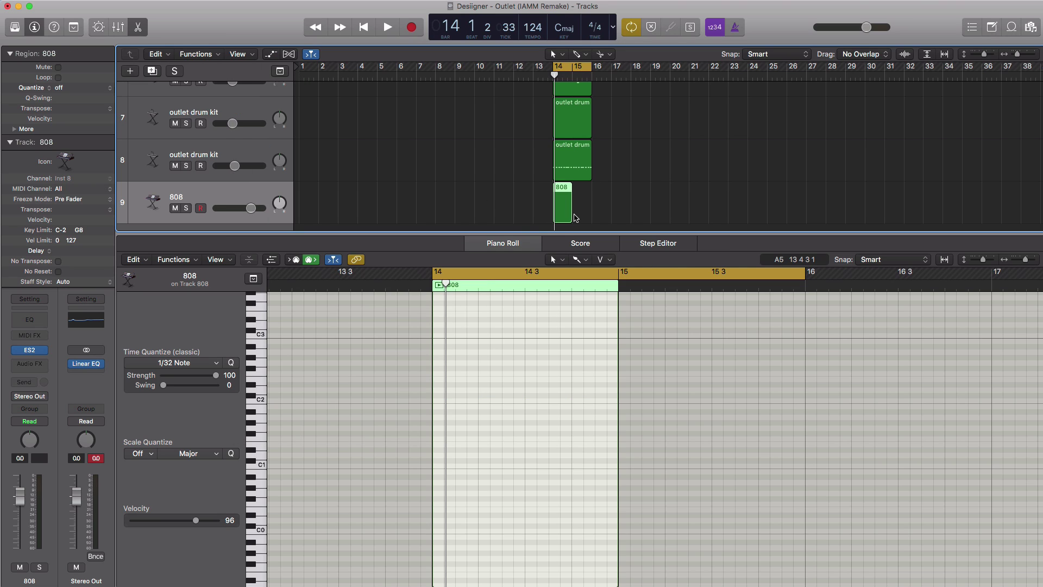
drag(589, 214, 592, 213)
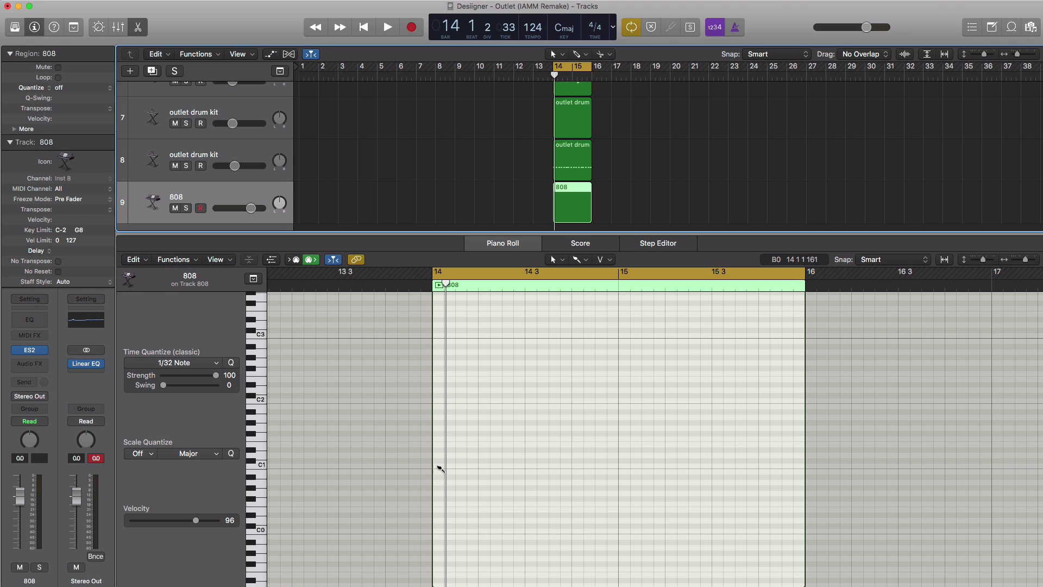
click(580, 260)
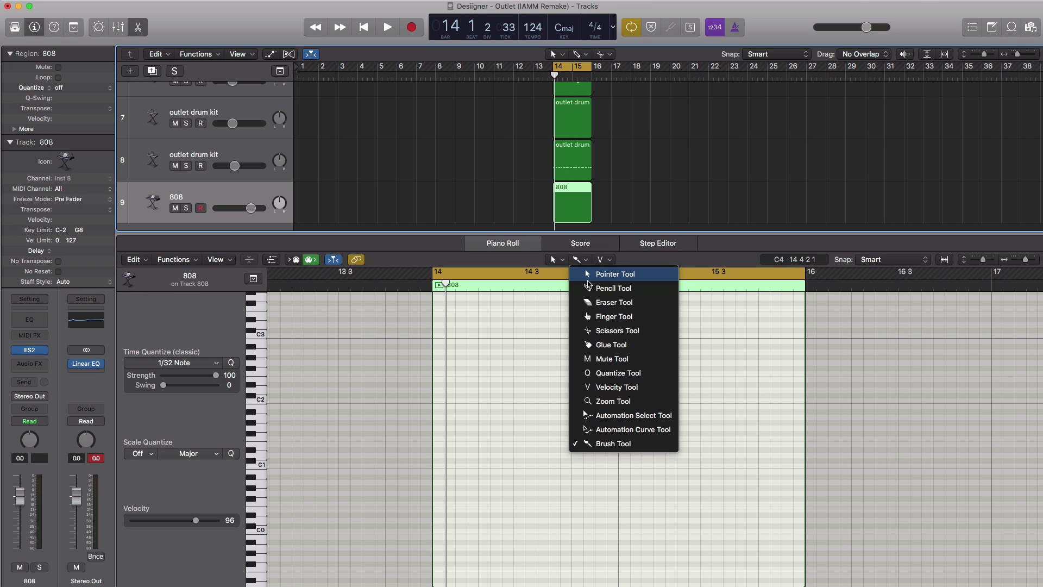
click(591, 289)
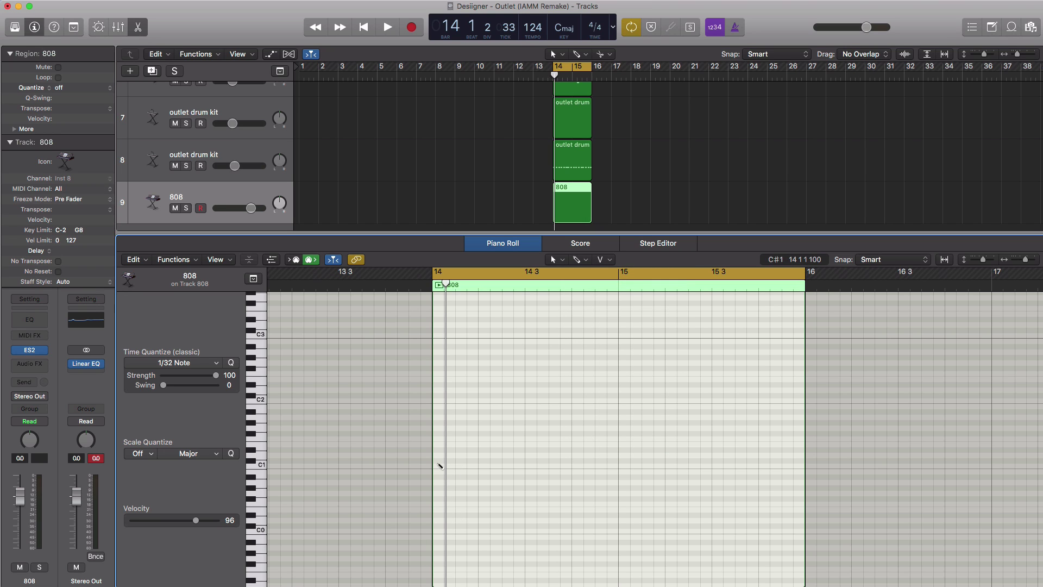
- Draw a C1 note at the start of bar 14, shorten it to end before 14 3, and audition it with the loop
click(440, 461)
drag(443, 464, 559, 470)
key(space)
key(space)
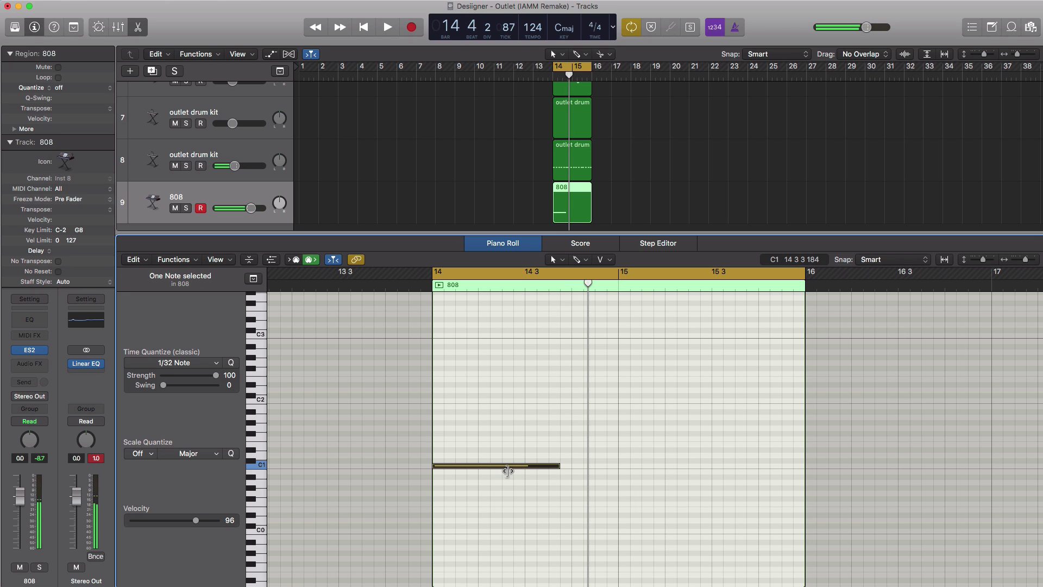
drag(508, 470, 505, 471)
key(space)
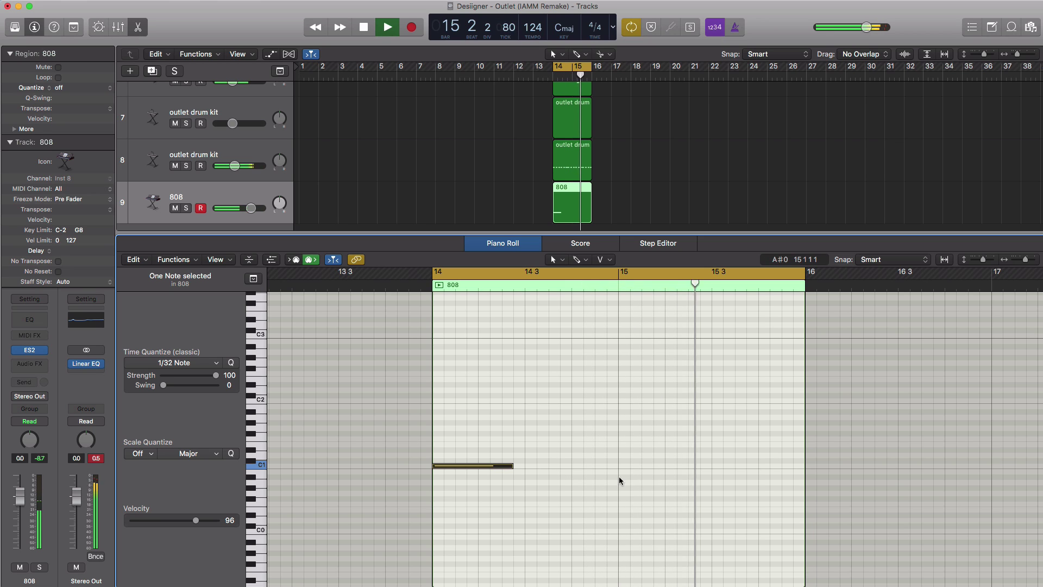
- Add an F1 note at beat 2 of bar 15 and a C1 note at 15 3 3, trimming the latter to end at bar 16
key(space)
super+click(670, 438)
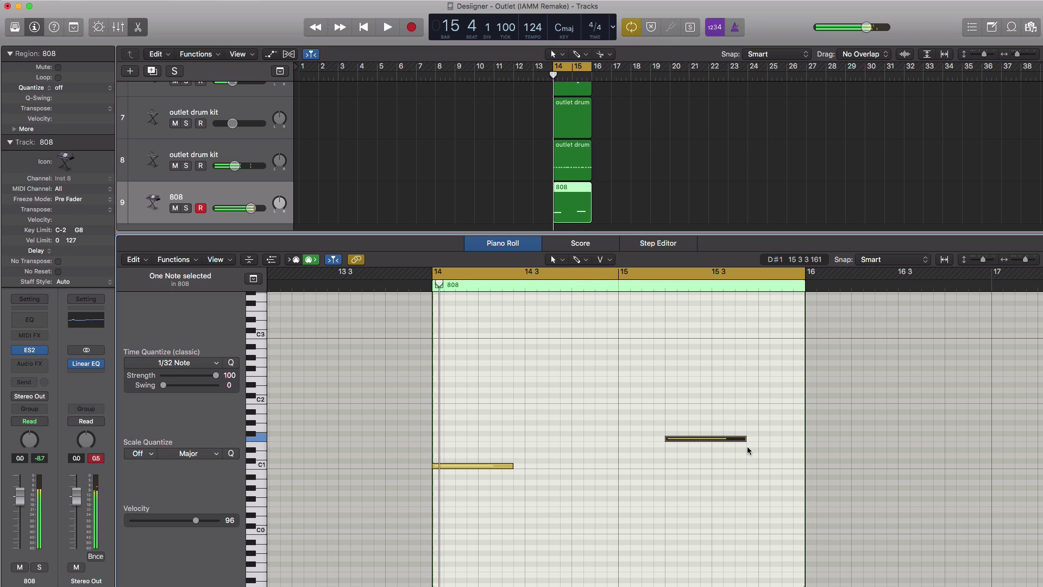
key(space)
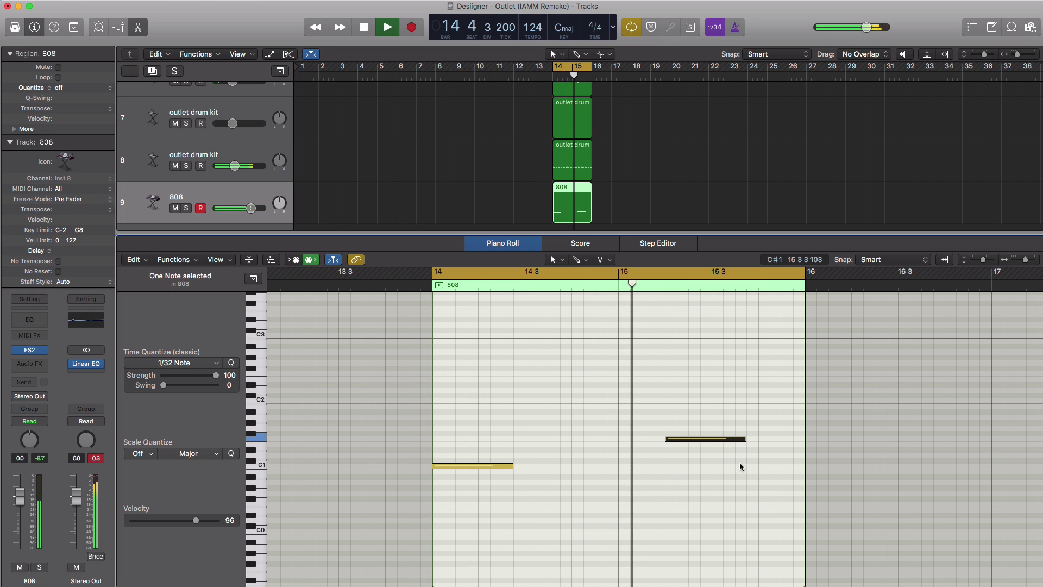
super+click(740, 465)
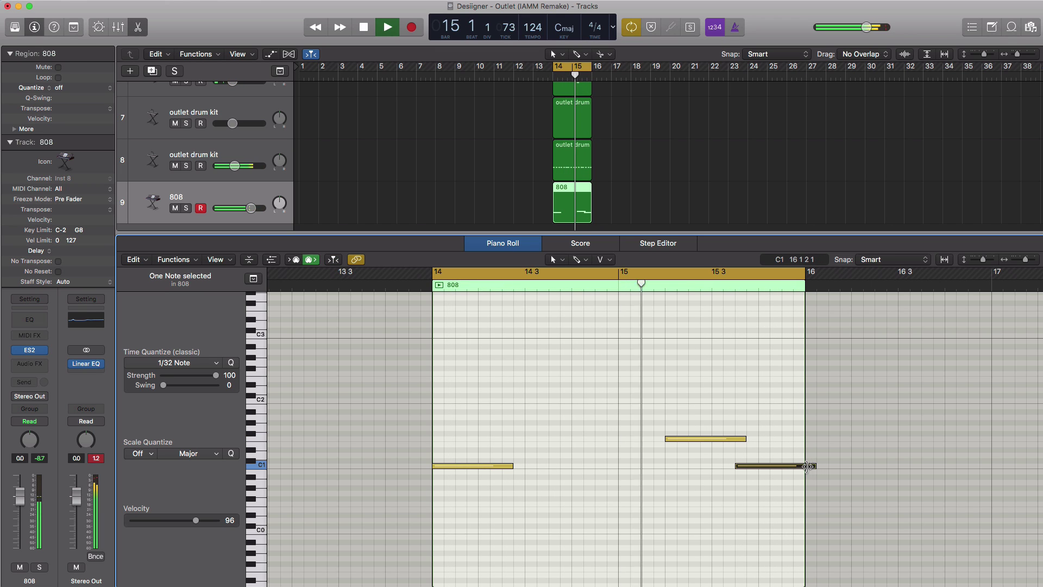
drag(806, 466, 805, 466)
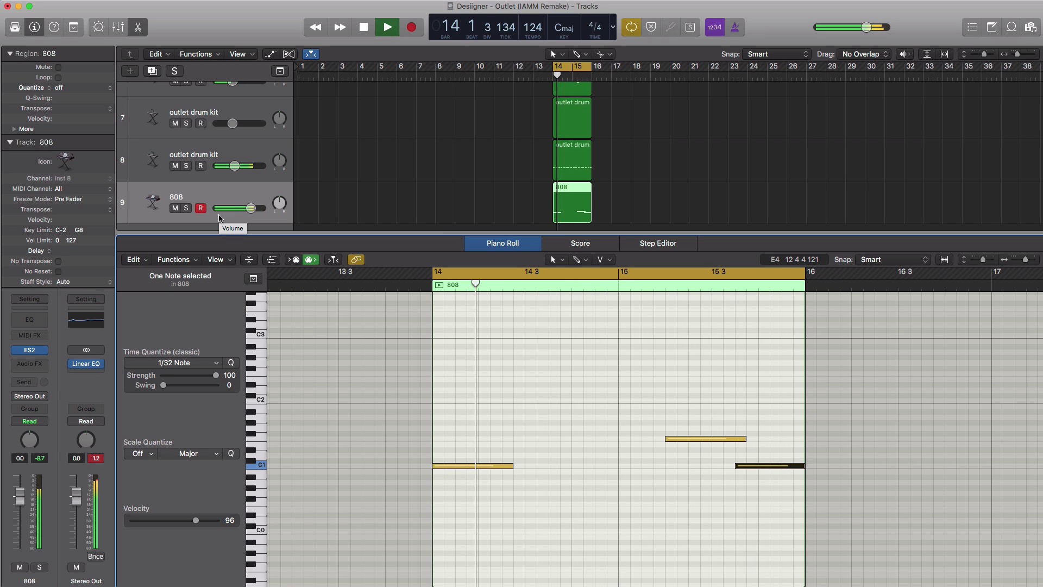
- Open the 808 track's ES2, slightly raise Envelope 3's attack and drop its sustain to minimum, auditioning the loop
key(space)
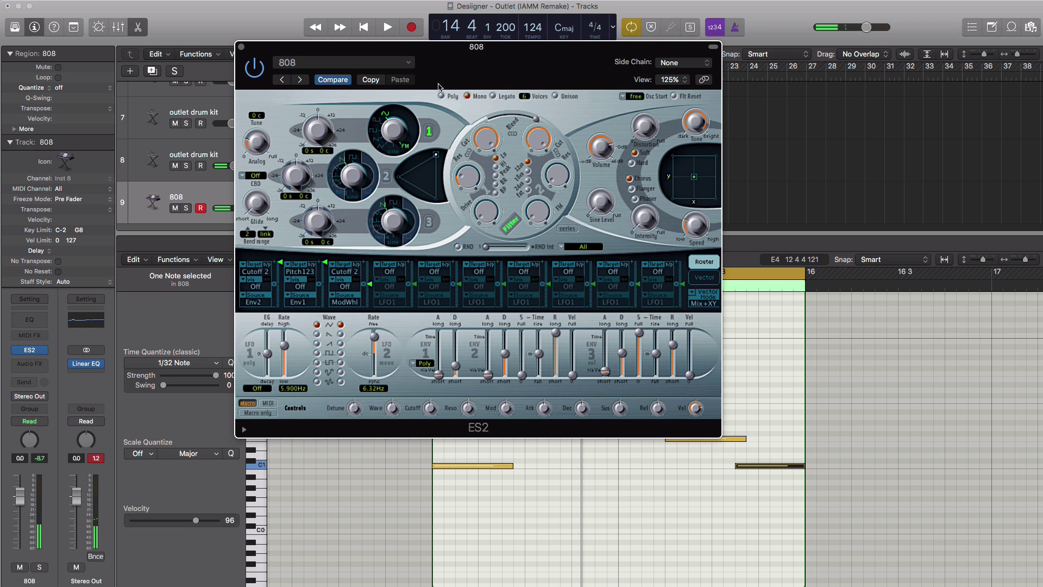
drag(457, 75, 505, 89)
key(space)
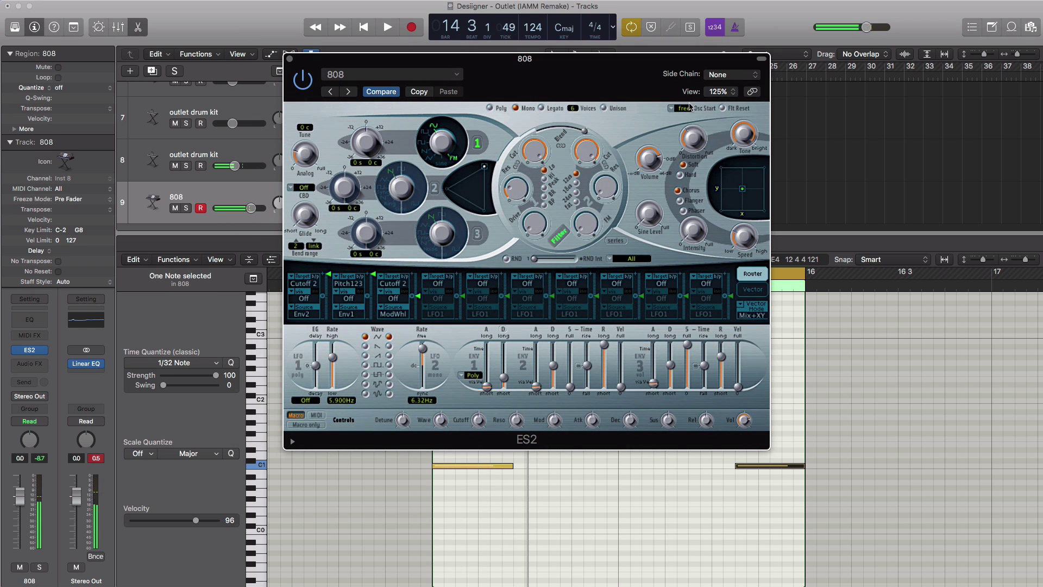
key(space)
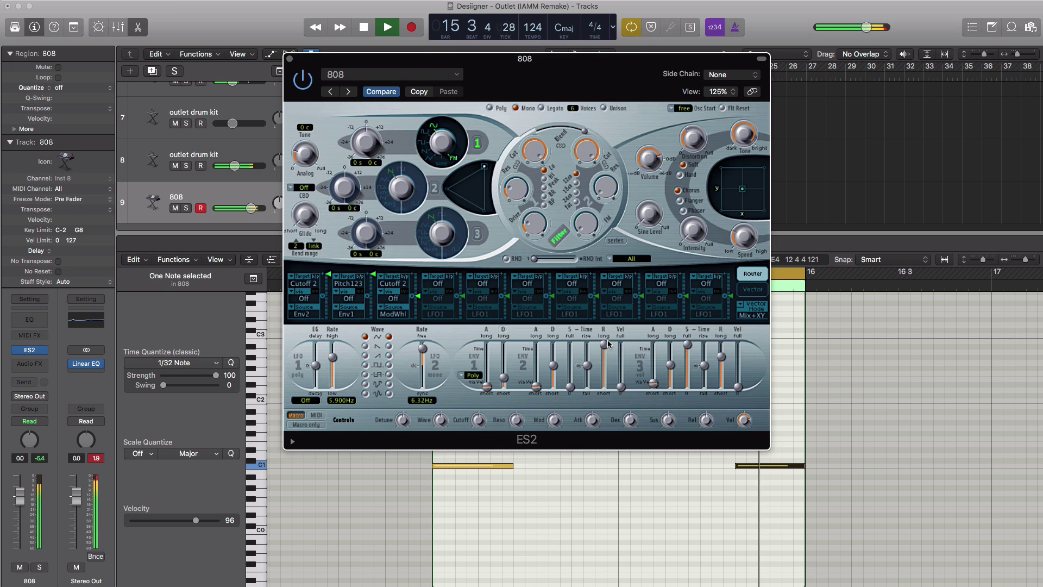
key(space)
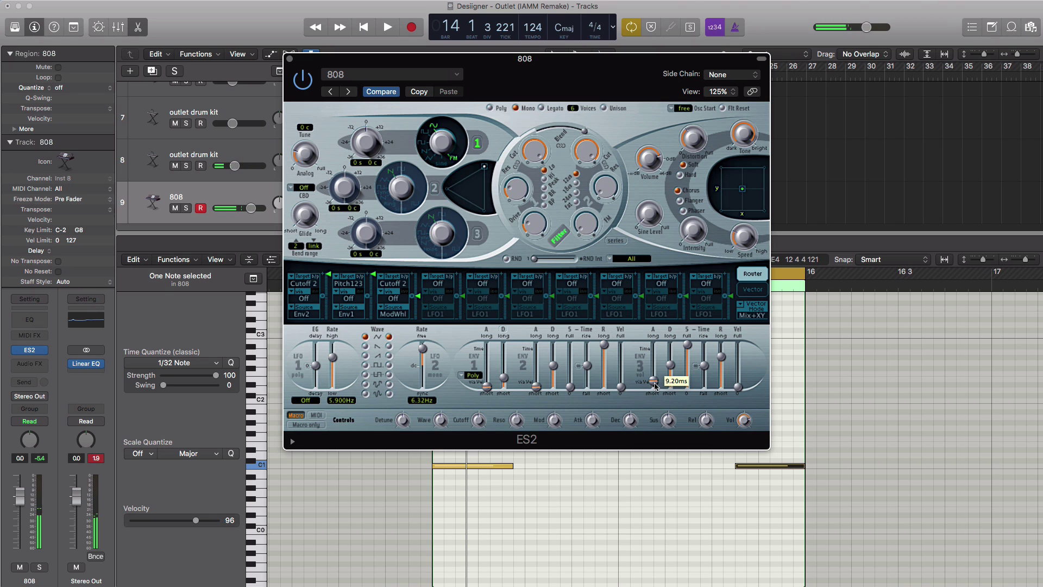
key(space)
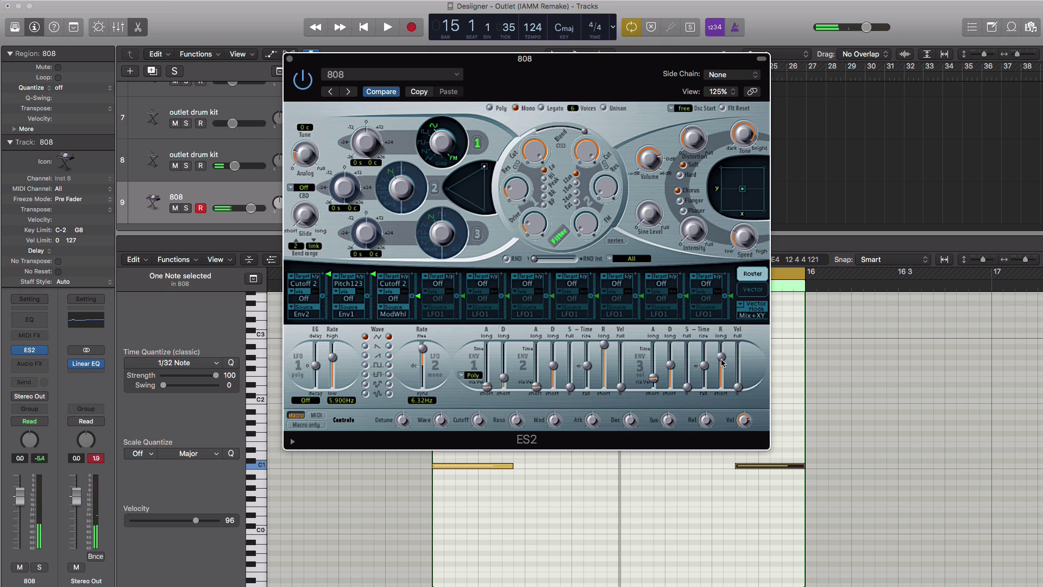
- Set Envelope 3's release to about 2100 ms and lengthen its decay slightly during playback, closing the ES2 window when finished
key(space)
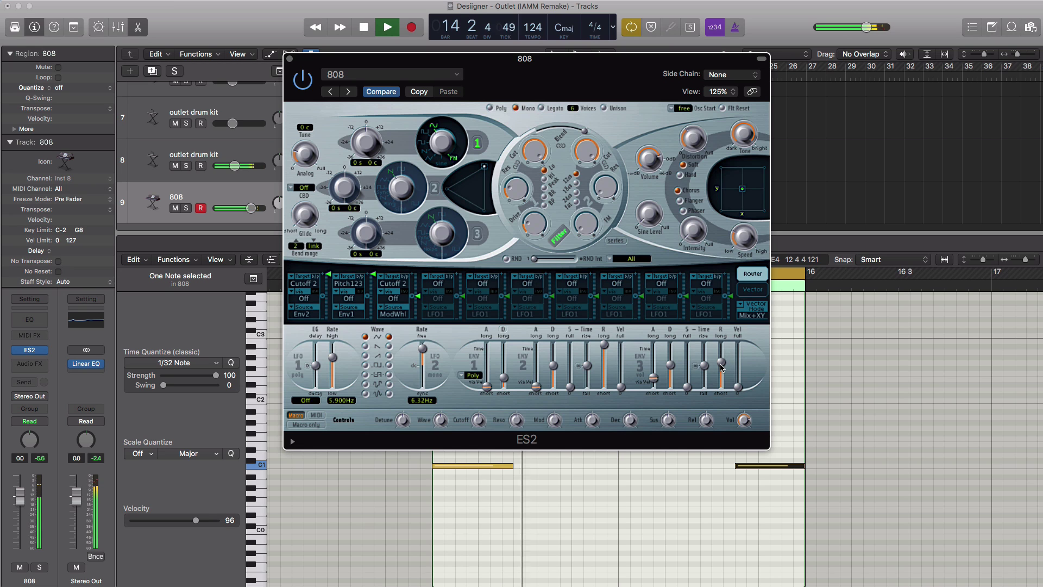
mouse_move(720, 367)
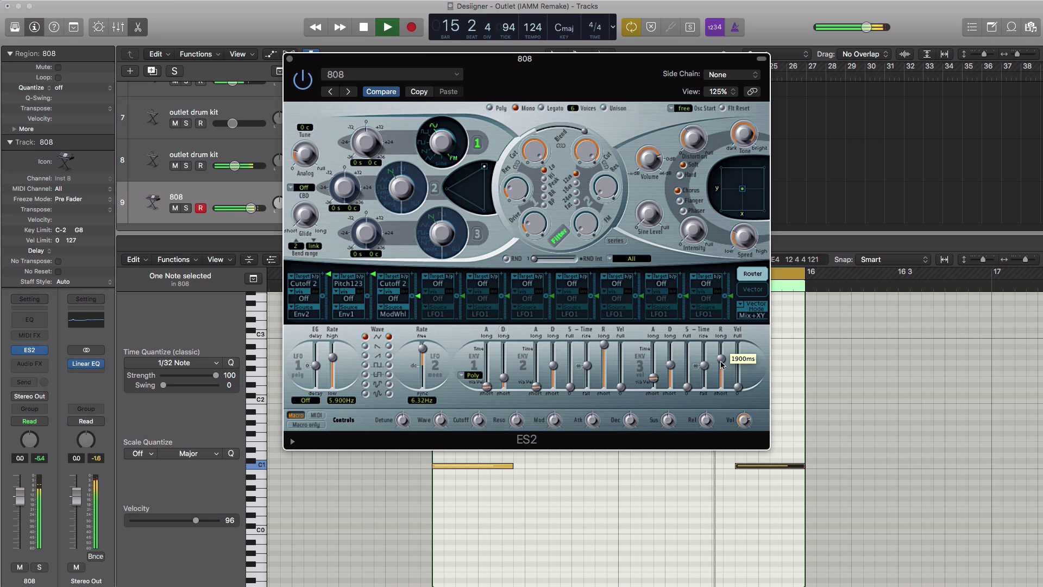
scroll(721, 364, up, 2)
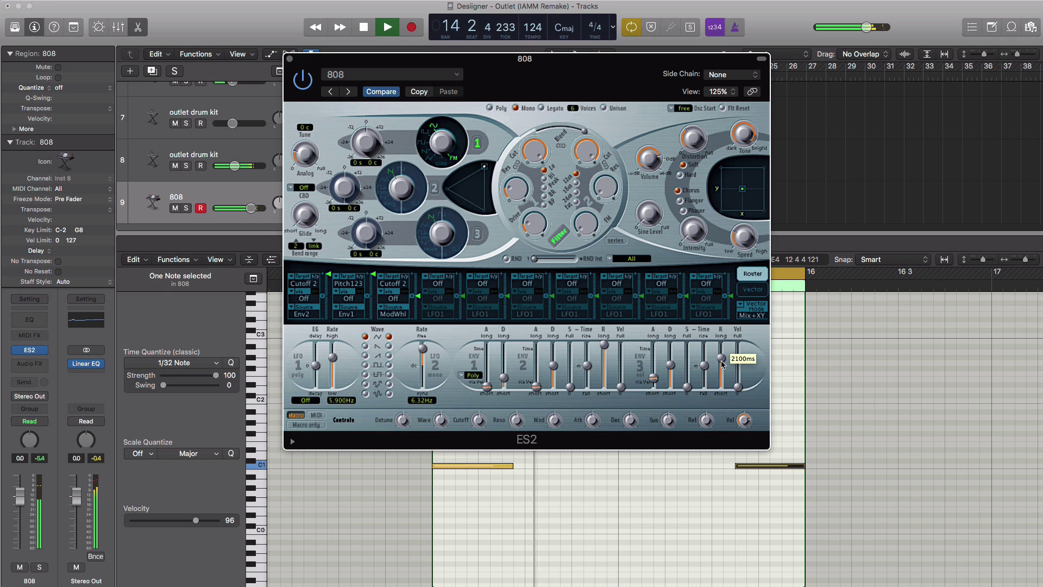
drag(672, 373, 674, 365)
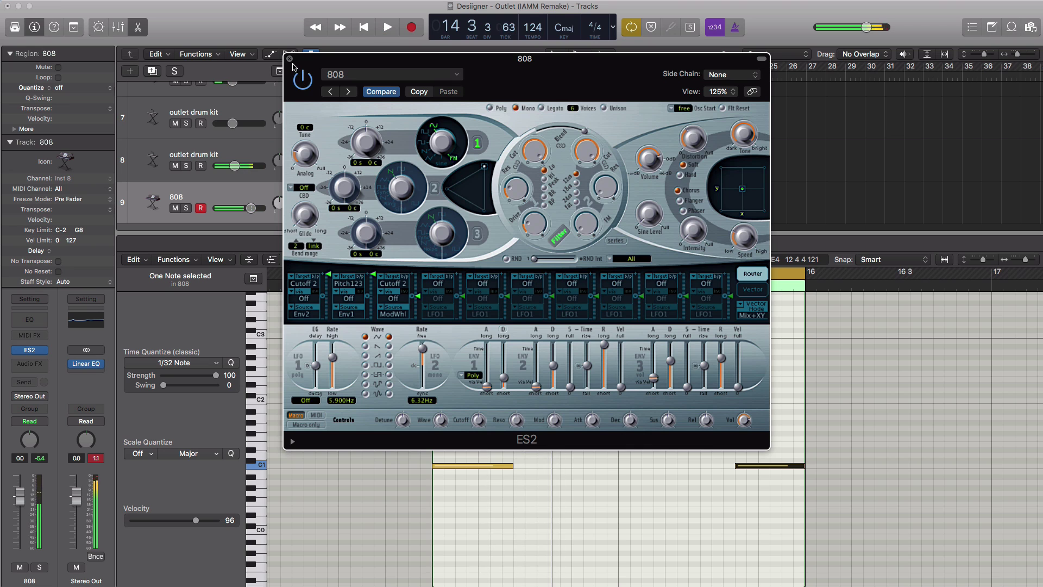
click(290, 59)
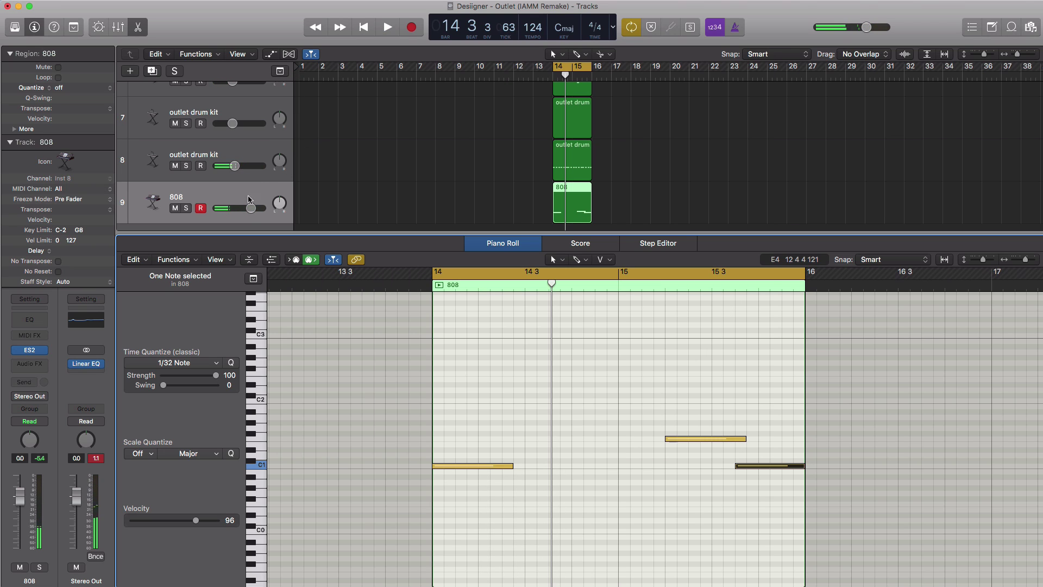
- Lower the 808 track's volume to -2.6 dB while the loop plays with the full arrangement in view
key(space)
drag(251, 209, 243, 209)
key(x)
key(x)
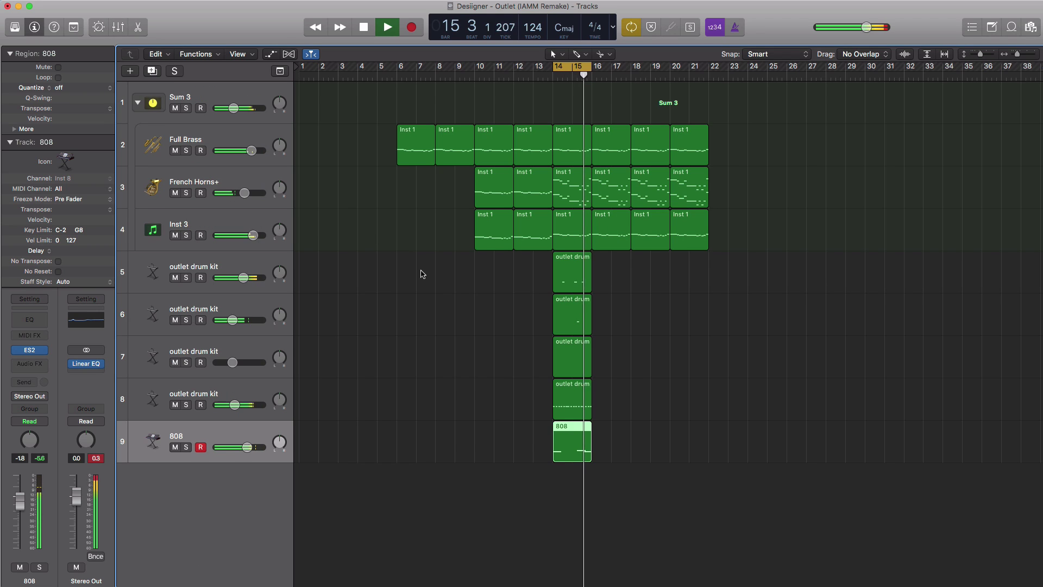
ctrl+alt+click(422, 271)
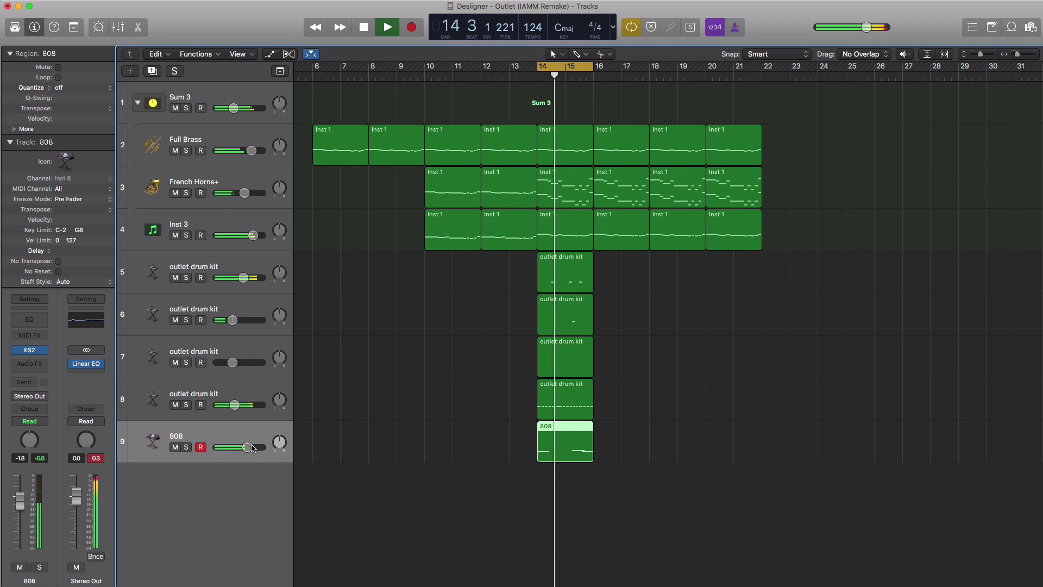
drag(247, 447, 246, 447)
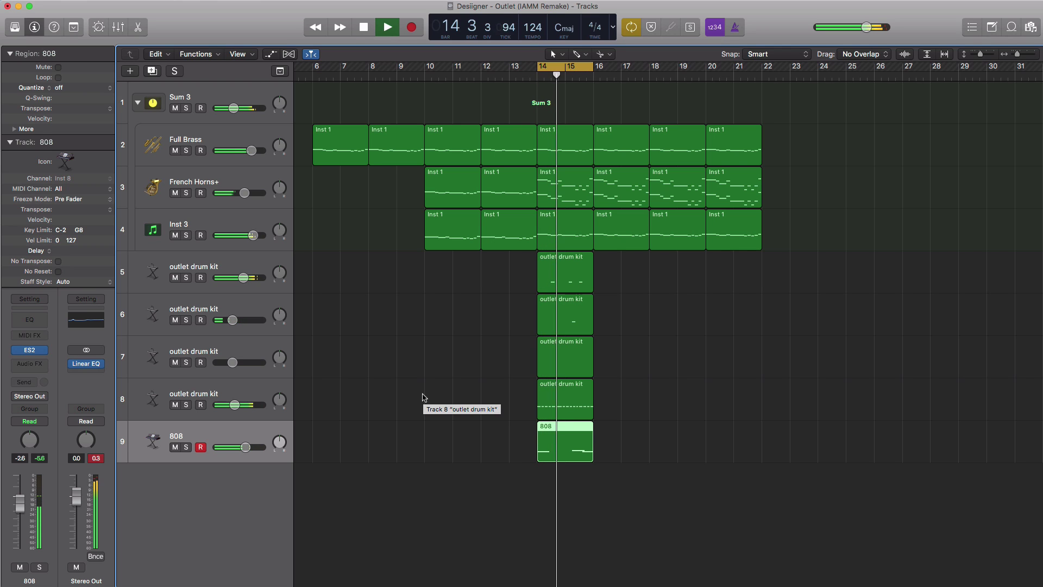
- Stop playback and repeat the four drum kit regions and the 808 region three times, filling bars 14 to 22
key(space)
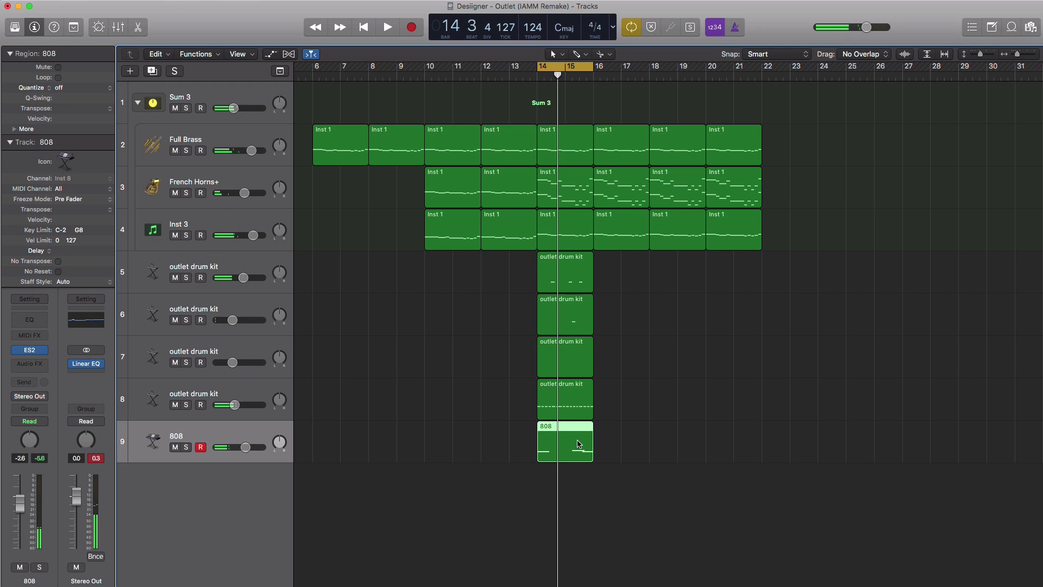
drag(614, 447, 725, 266)
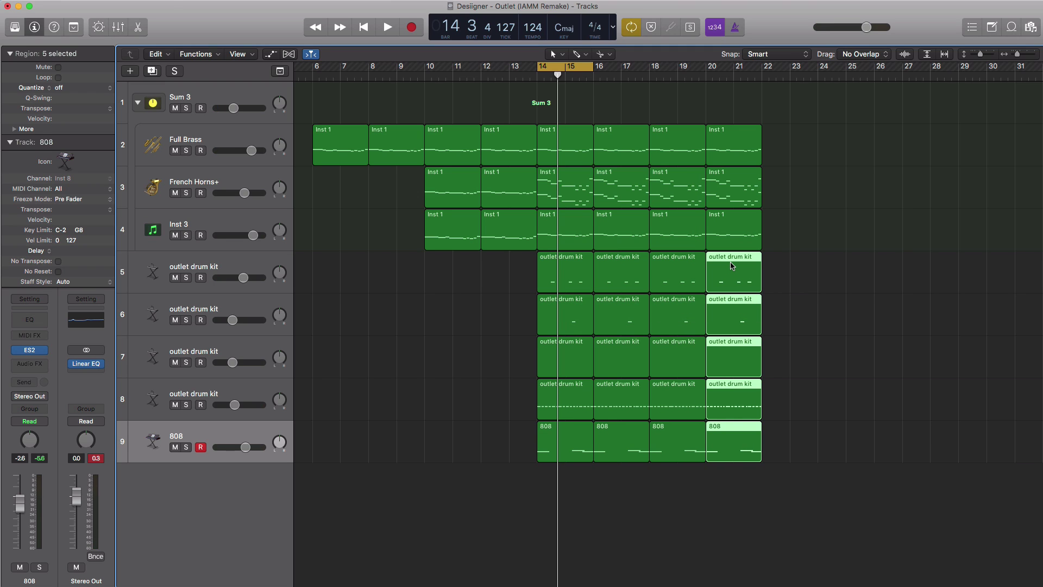
- Search Apple Loops for "crowd", preview Booing Crowd and Crowd Angry, and place Crowd Angry on a new track at bar 14
click(1012, 30)
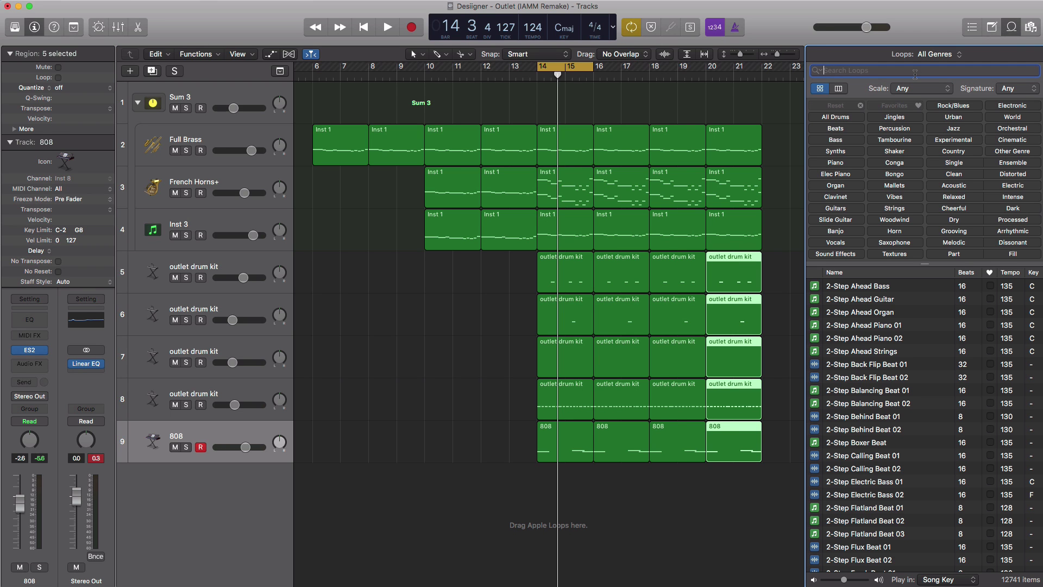
text(crowd)
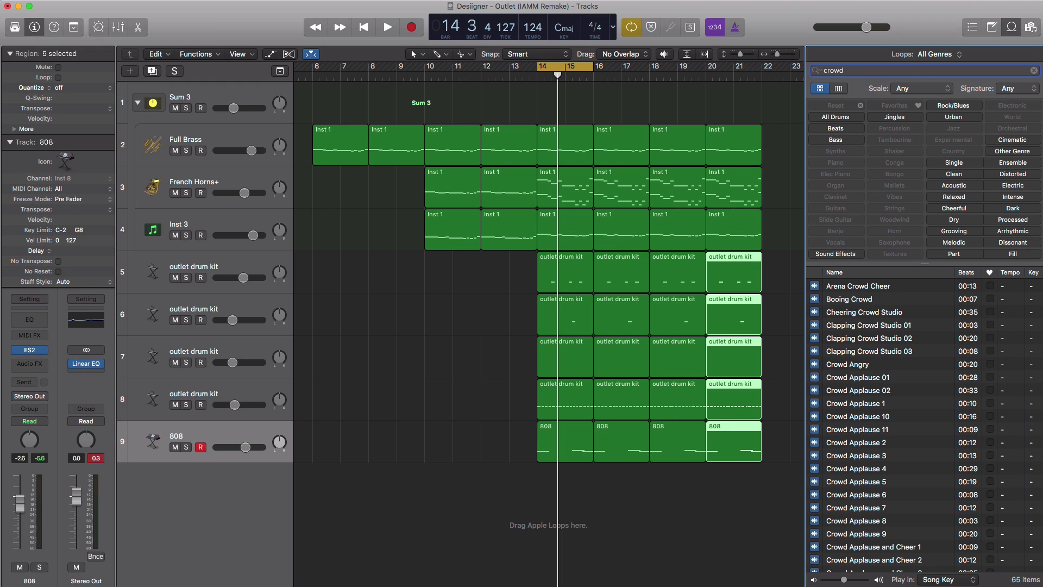
click(857, 302)
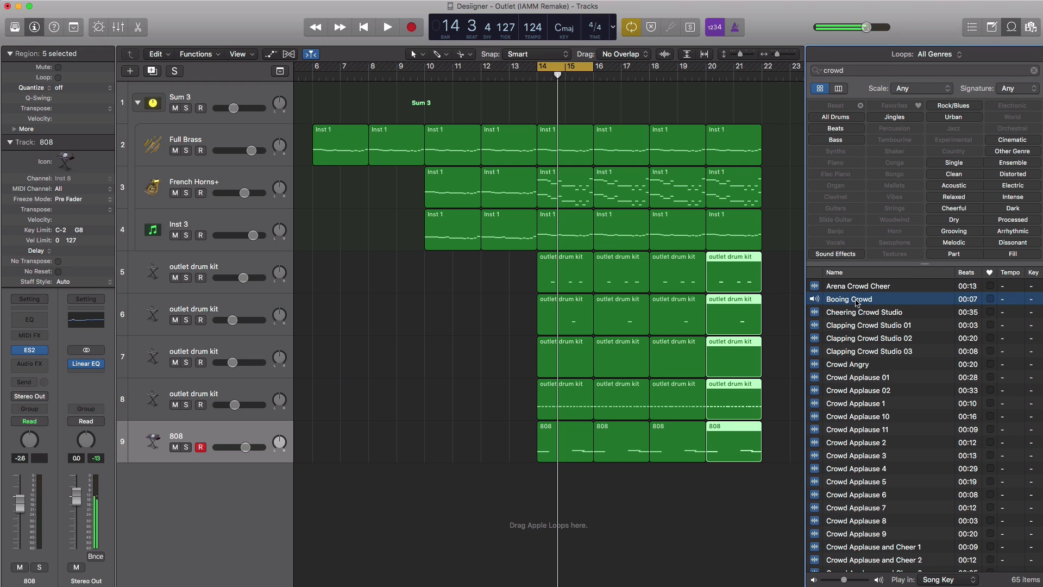
click(845, 367)
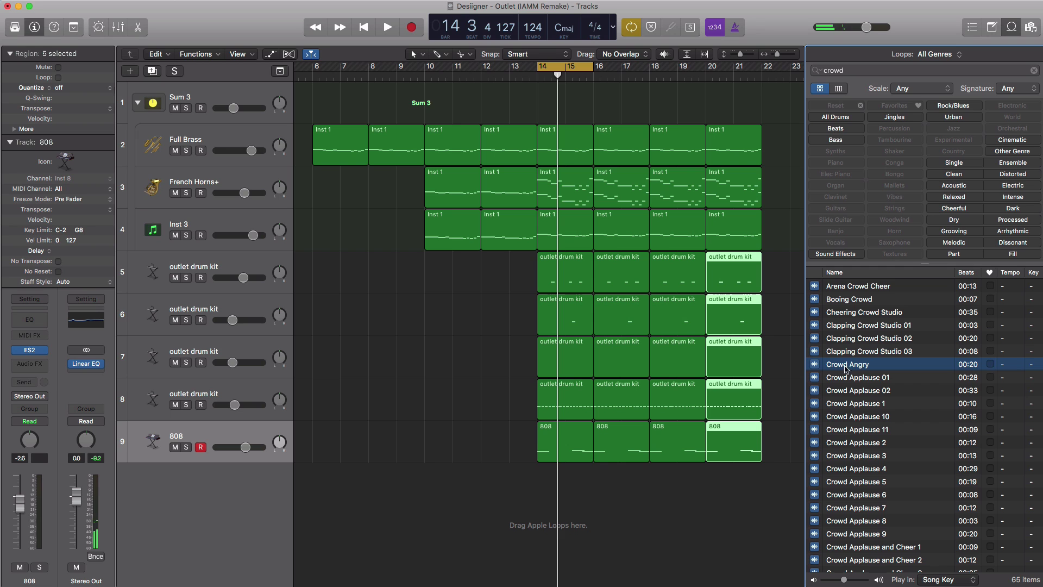
drag(547, 472, 580, 488)
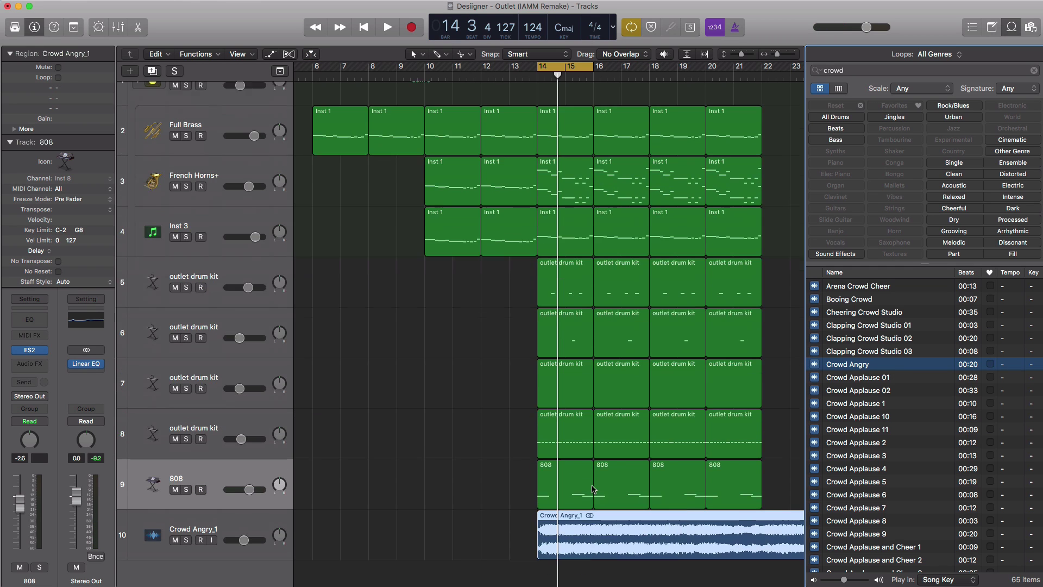
- Cut off the Crowd Angry region's fade-in, align it to bar 14, and split and delete everything after bar 16
scroll(580, 516, up, 5)
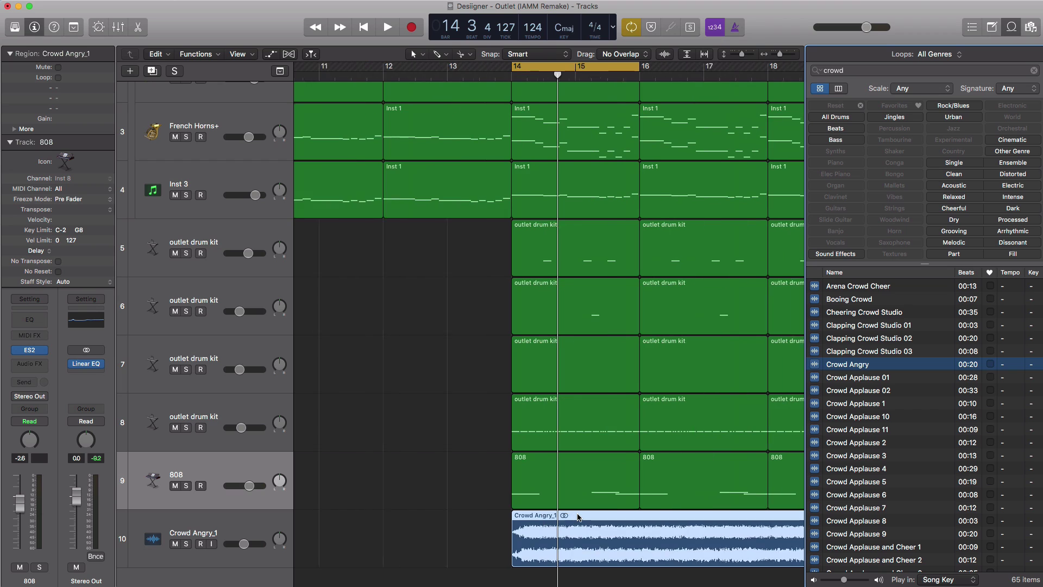
drag(582, 516, 576, 517)
drag(501, 516, 509, 516)
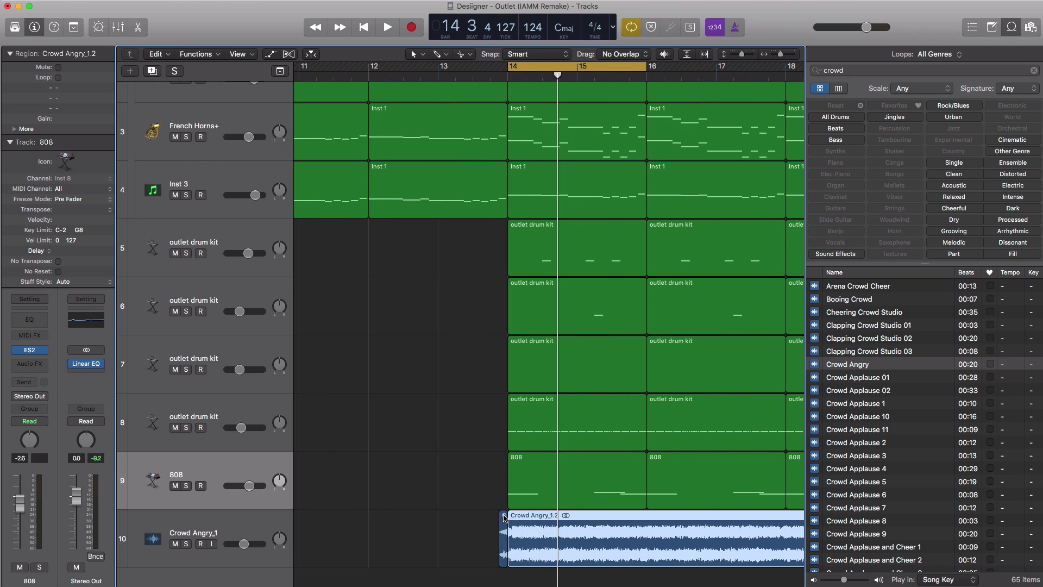
right_click(646, 517)
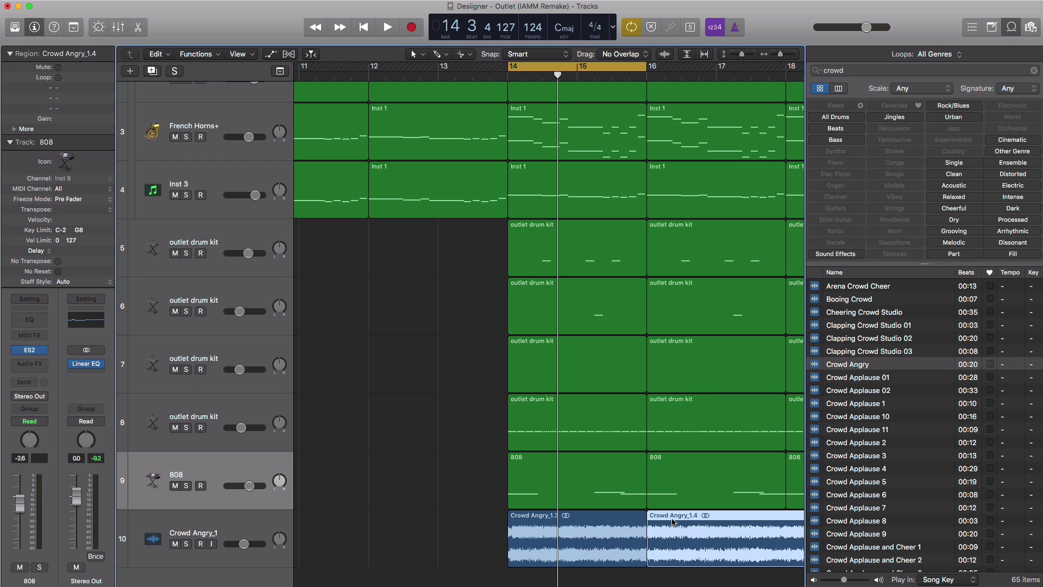
key(Delete)
- Lower the Crowd Angry track's volume to -12.8 dB while playing the loop, and select that track
key(space)
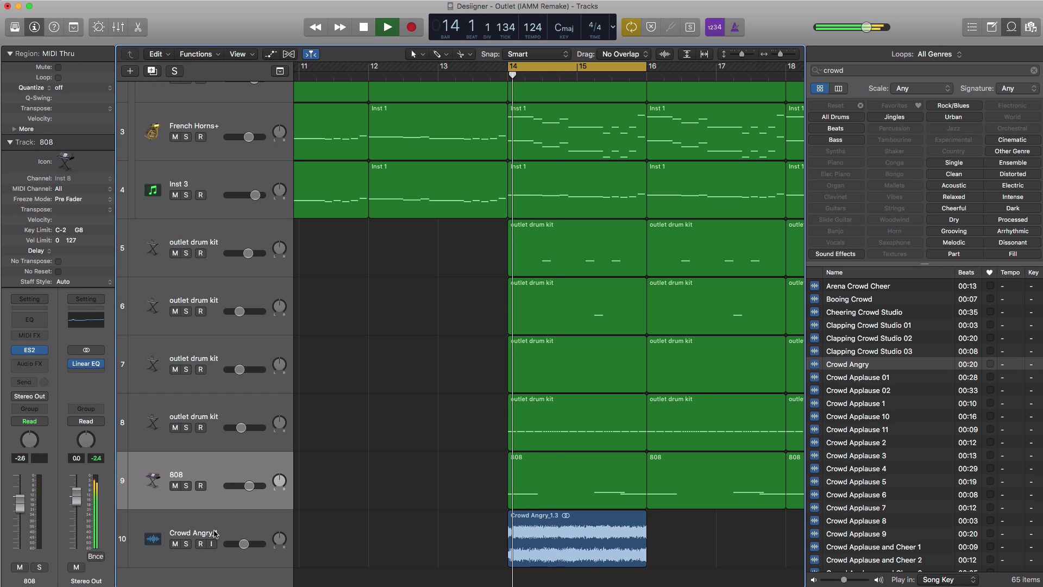
drag(244, 543, 238, 543)
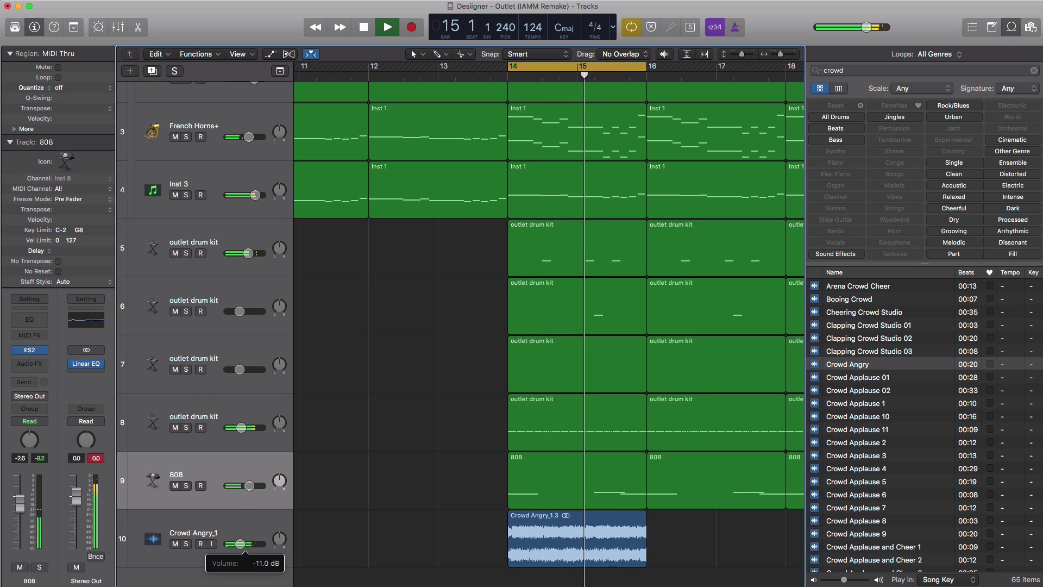
click(227, 523)
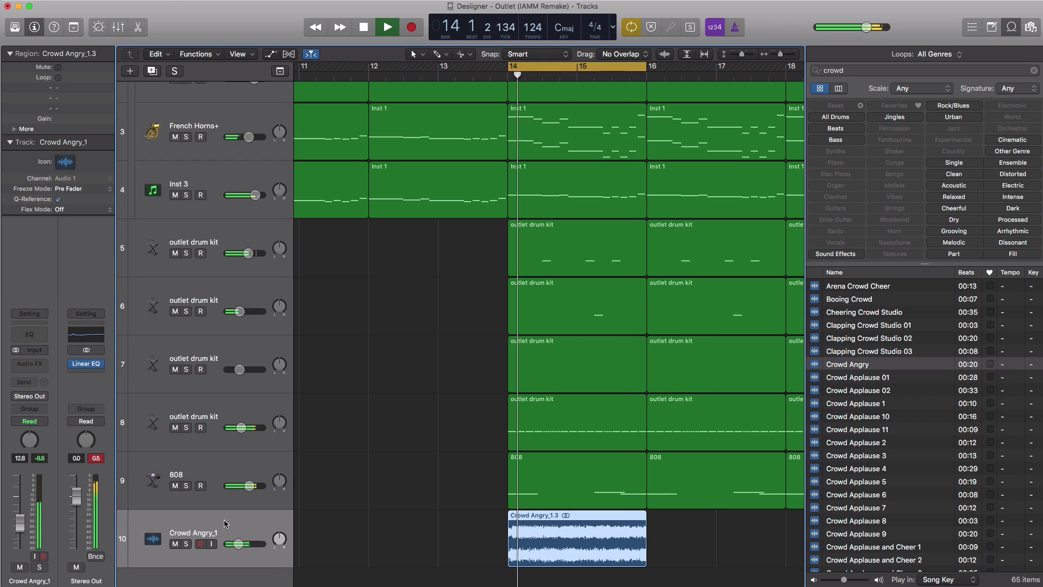
key(space)
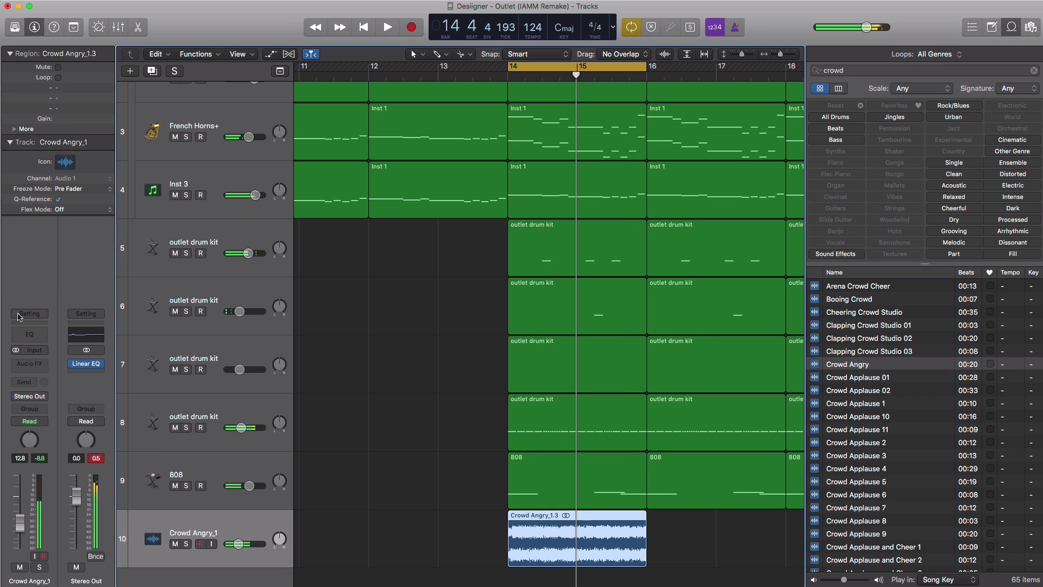
- Solo the Crowd Angry track, insert a Channel EQ on it, and start playback
click(185, 544)
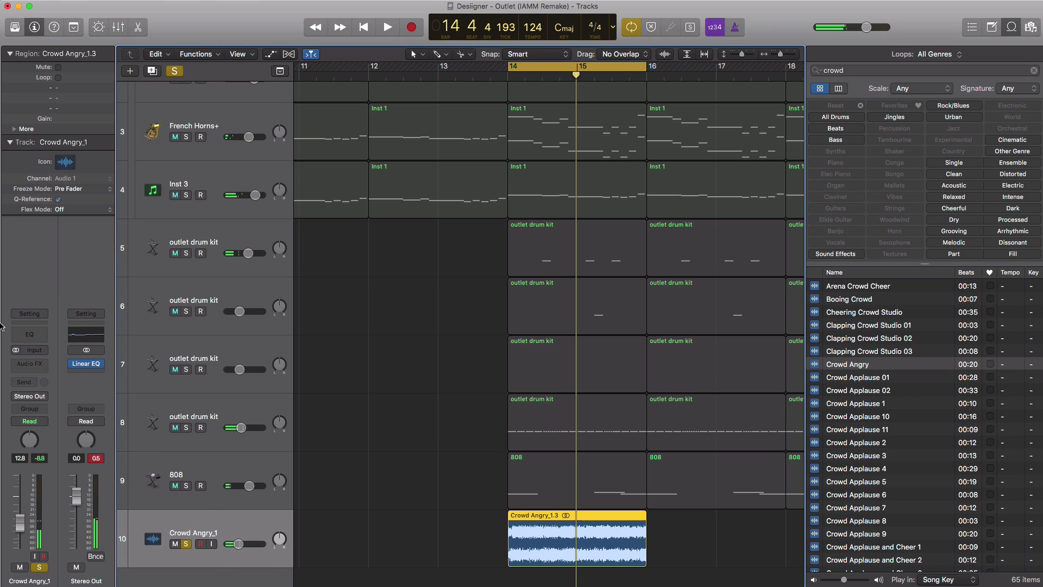
click(27, 334)
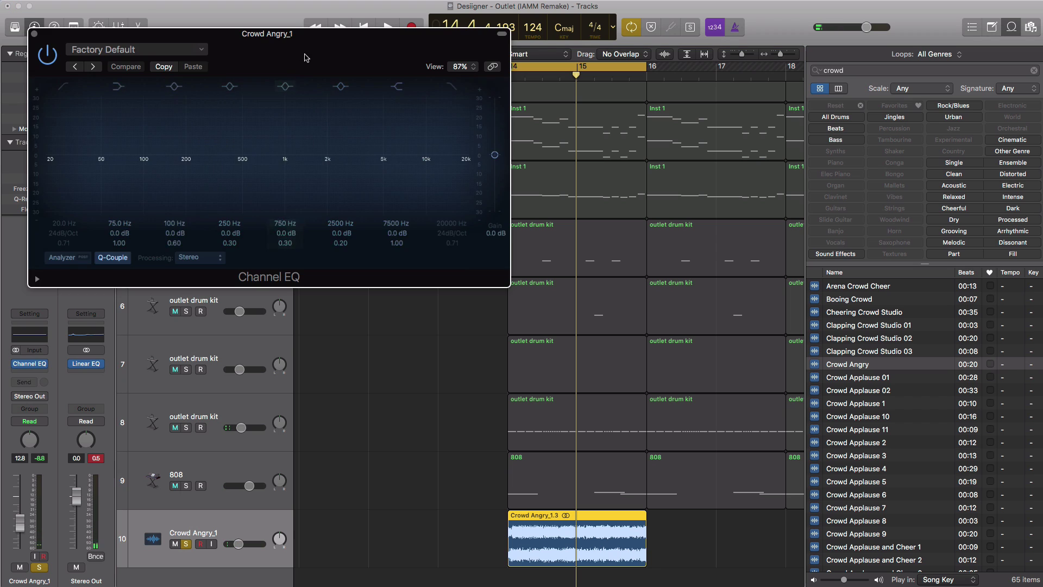
drag(285, 53, 476, 113)
key(space)
- Set the crowd EQ's low cut to 475 Hz and high cut to 5900 Hz, then close it and stop playback
click(240, 142)
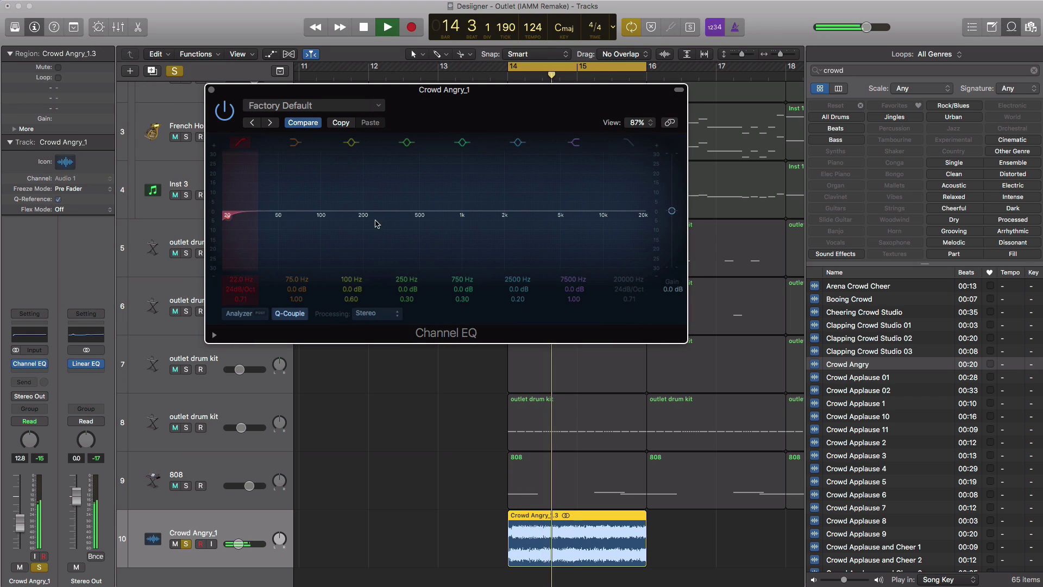
drag(376, 224, 460, 221)
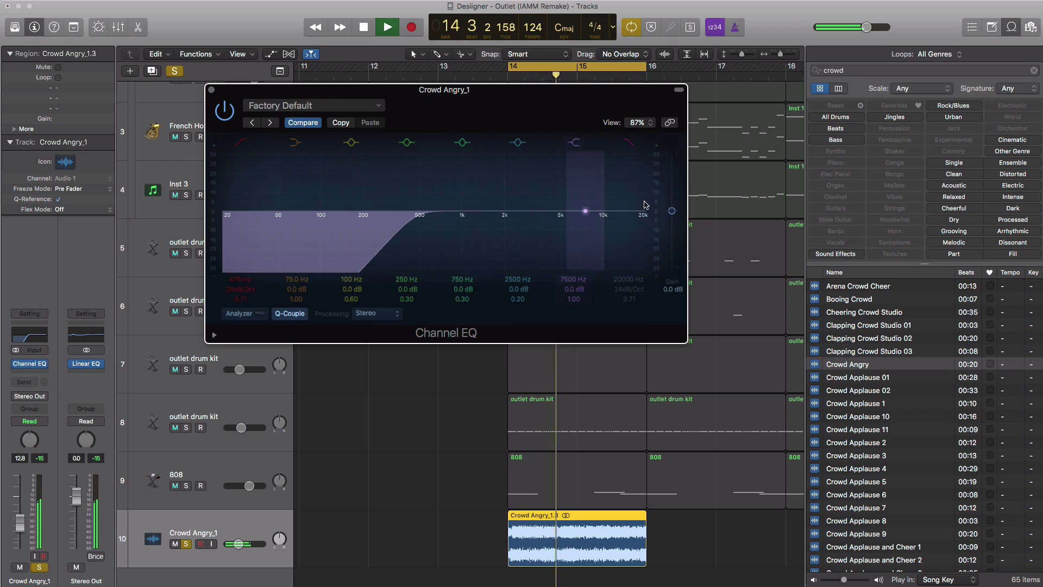
drag(644, 212, 568, 217)
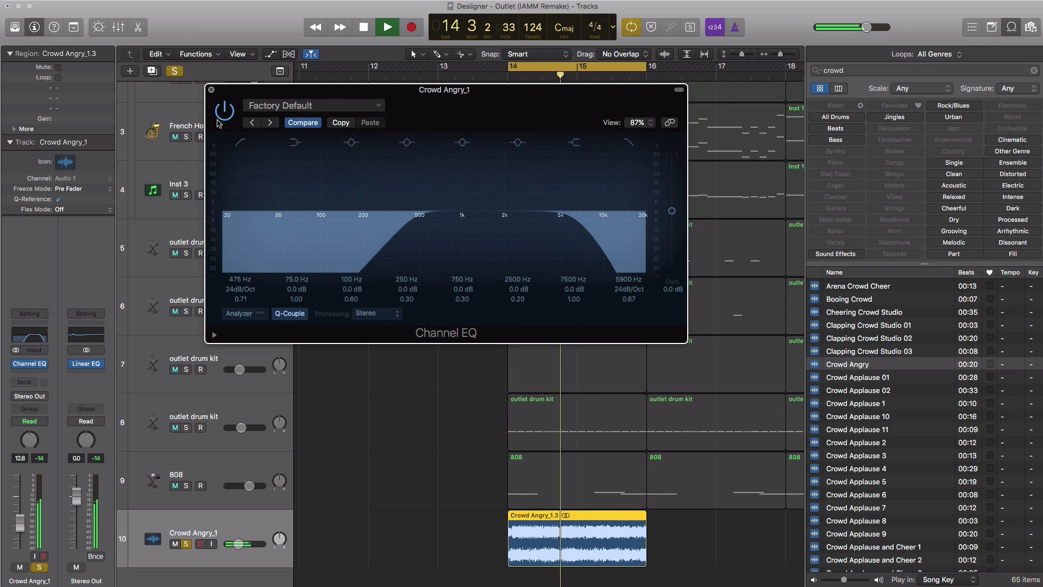
click(212, 91)
key(space)
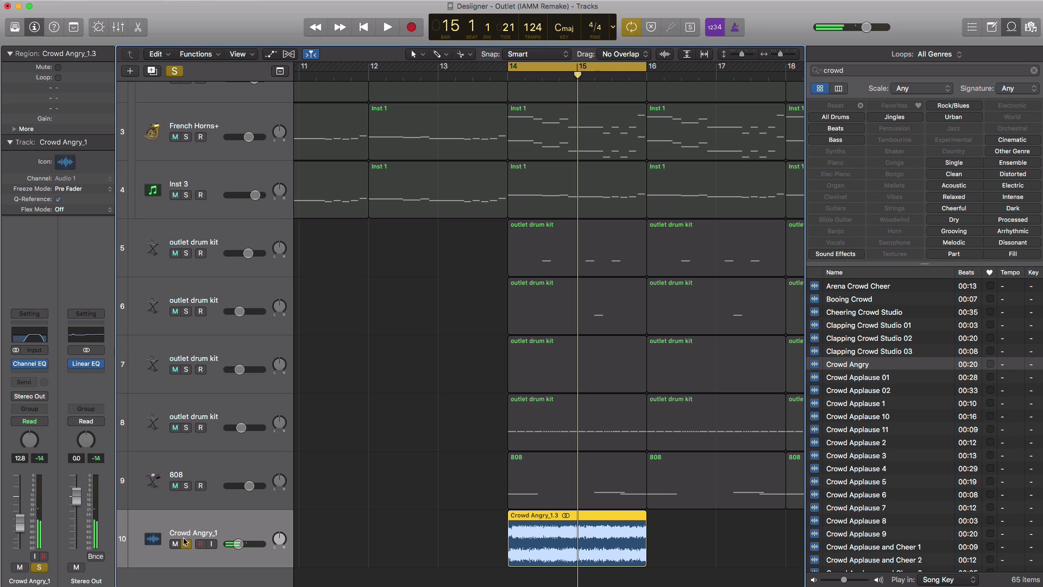
- Unsolo the Crowd Angry track and audition it with all the other tracks in the loop
click(185, 542)
key(space)
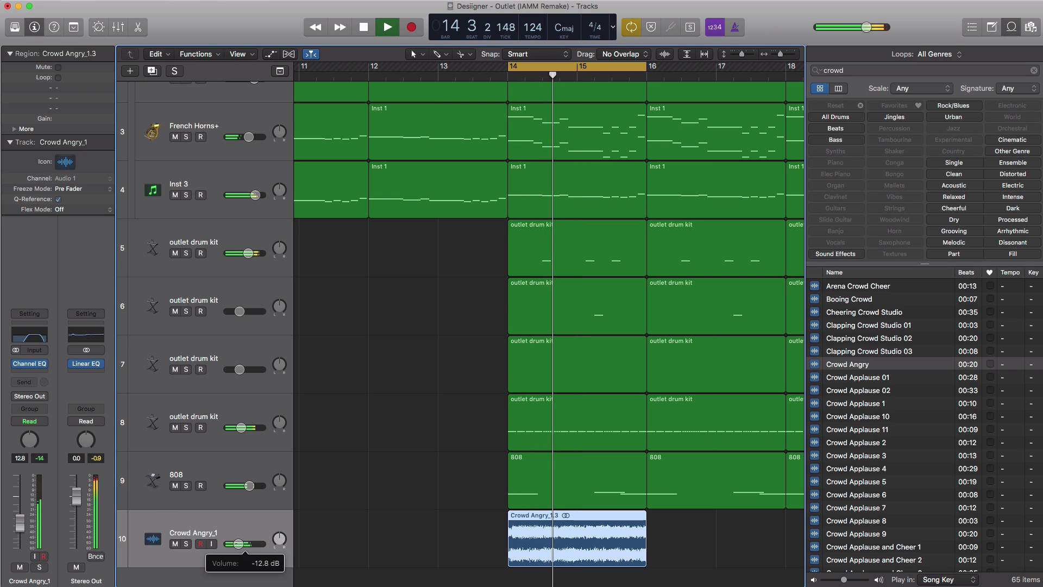
ctrl+alt+click(504, 517)
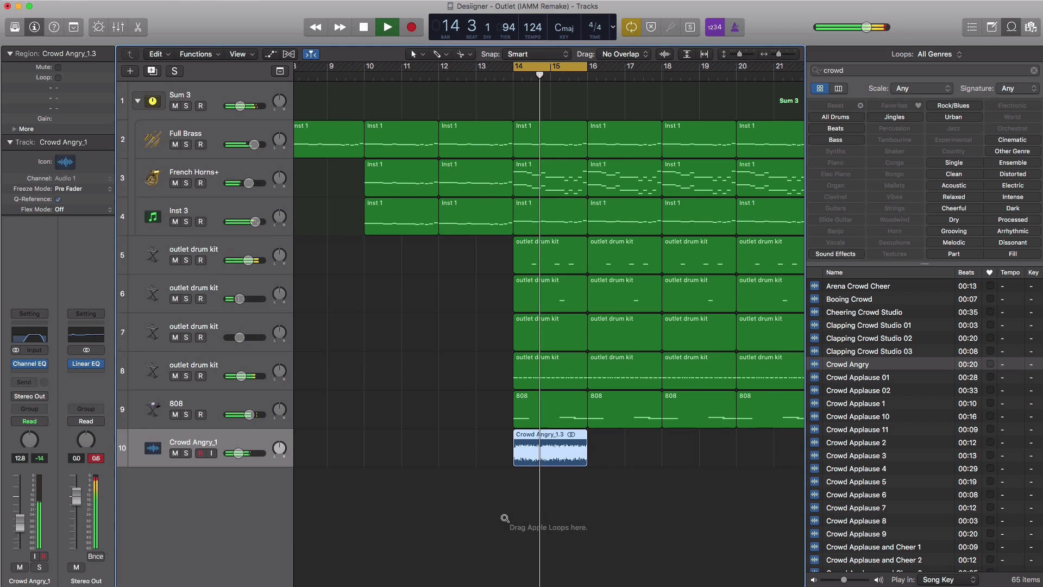
- Close the loop browser and copy the Crowd Angry region repeatedly so it runs from bar 14 to bar 22
ctrl+alt+click(505, 518)
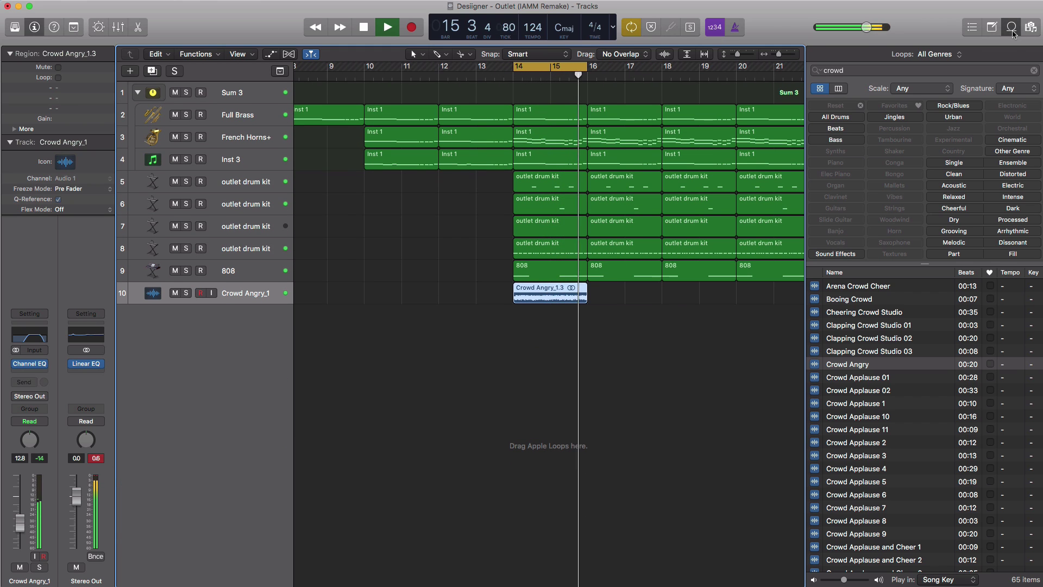
click(1012, 27)
drag(559, 293, 768, 302)
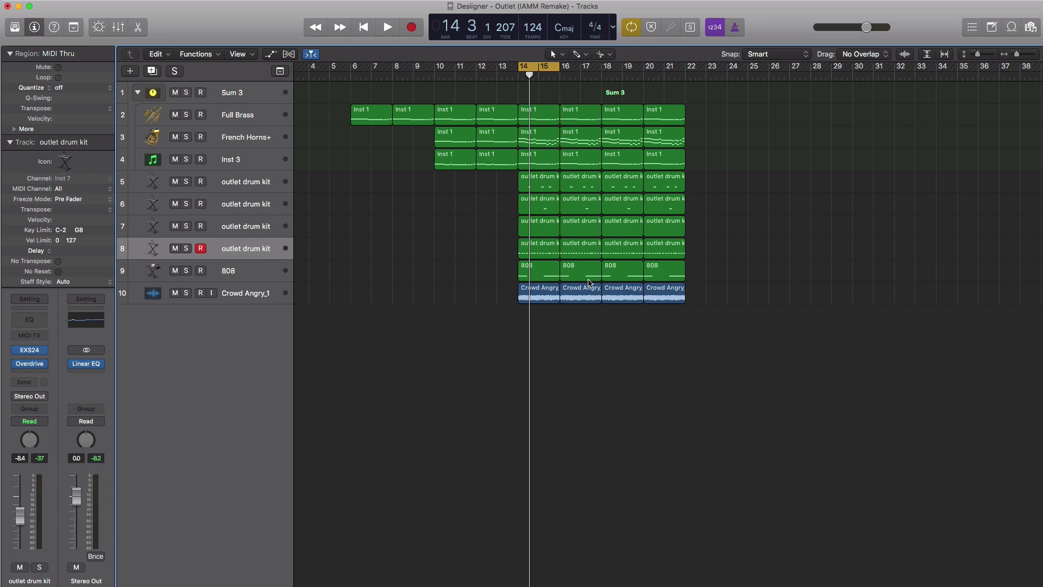
- Set the cycle range to bars 22–24 and copy the last Full Brass region to bar 22
click(241, 117)
drag(680, 120, 788, 115)
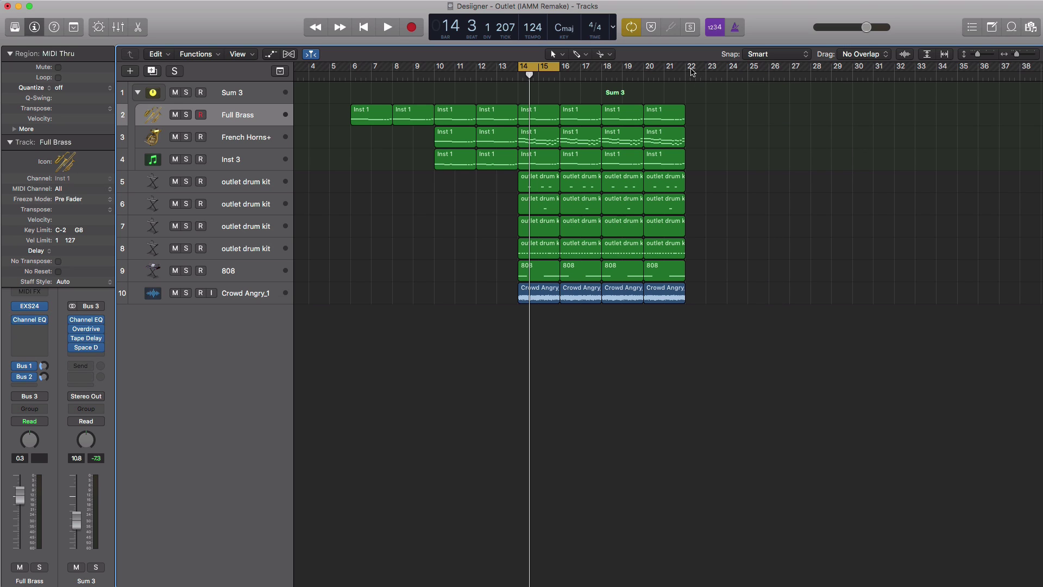
drag(693, 68, 727, 74)
drag(668, 116, 711, 118)
- Transpose all notes in the Full Brass region at bar 22 up one octave, audition them, and close the note editor
double_click(711, 119)
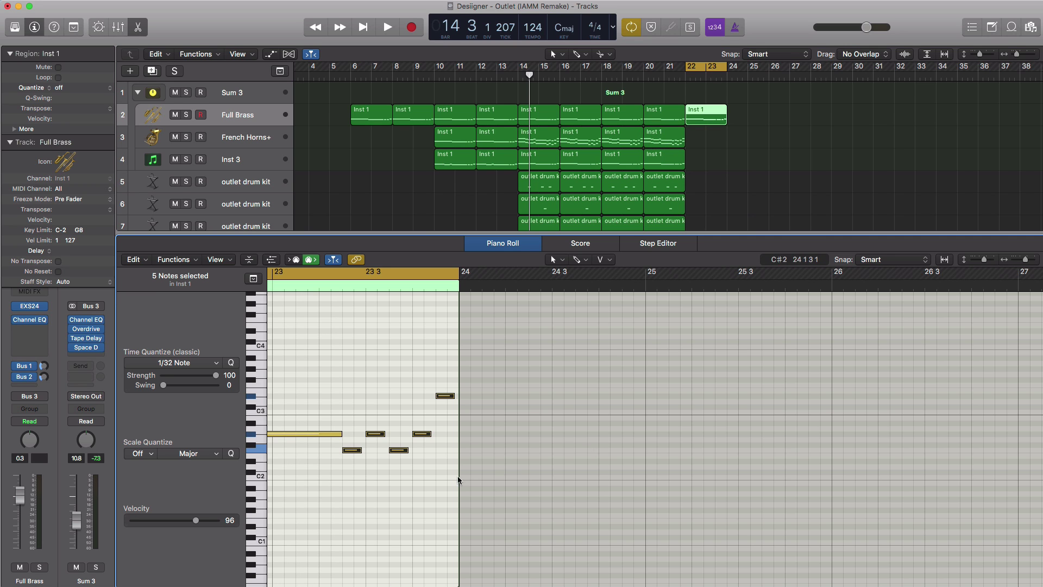
scroll(406, 485, left, 1)
scroll(405, 488, left, 5)
key(space)
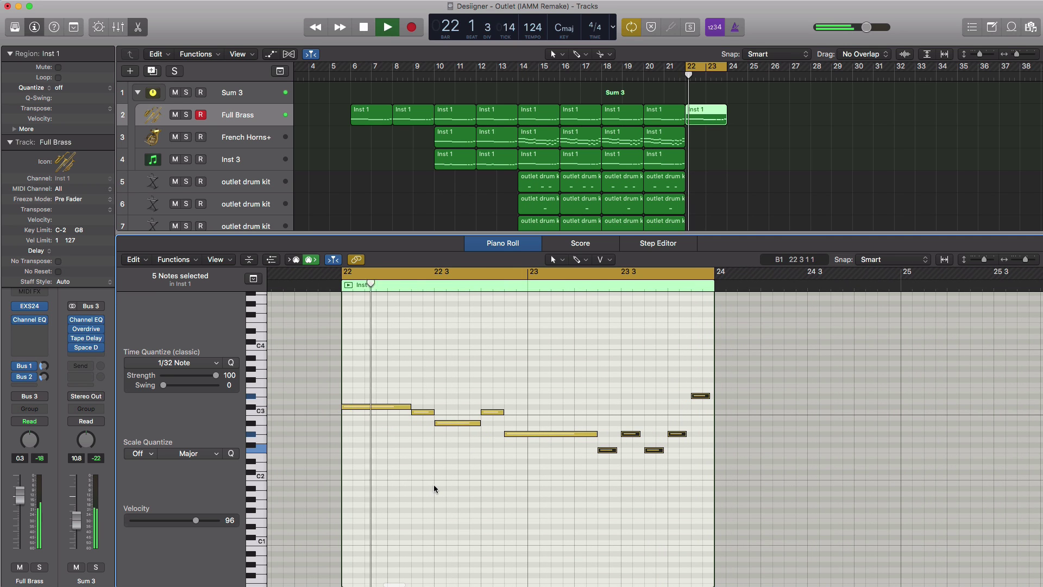
click(587, 529)
key(super+a)
key(alt+shift+Up)
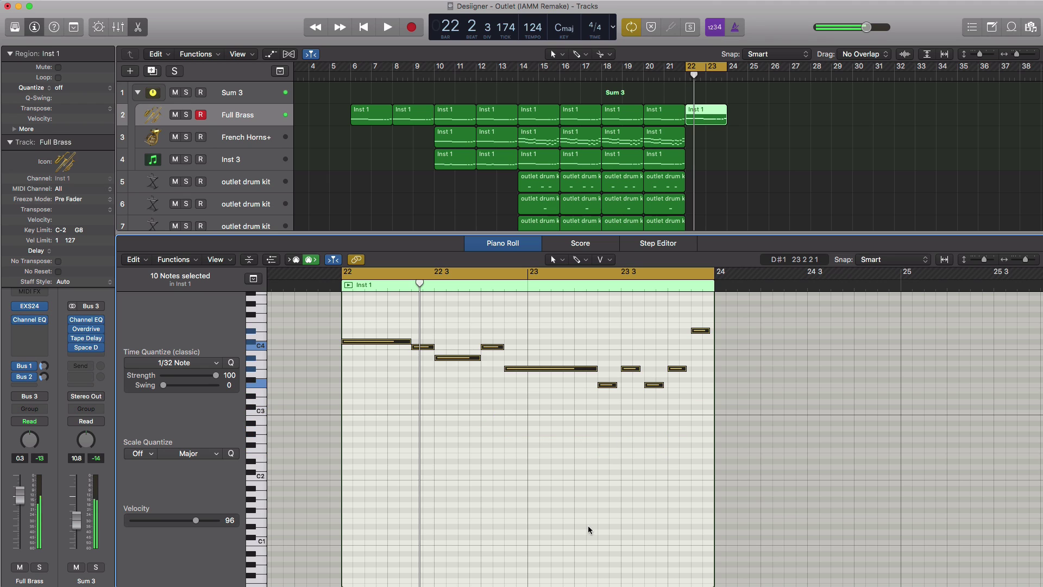
key(space)
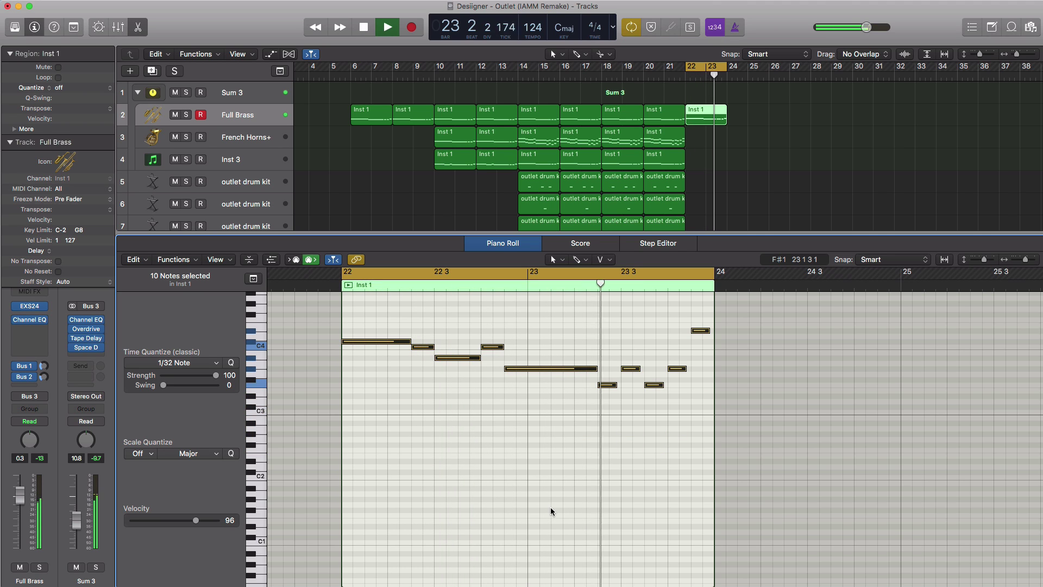
key(space)
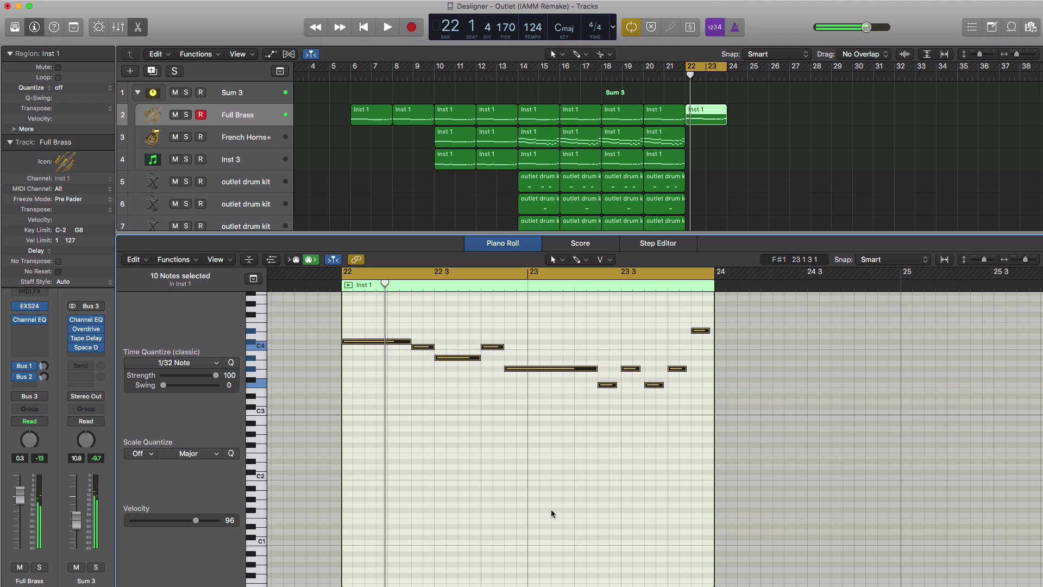
key(x)
key(x)
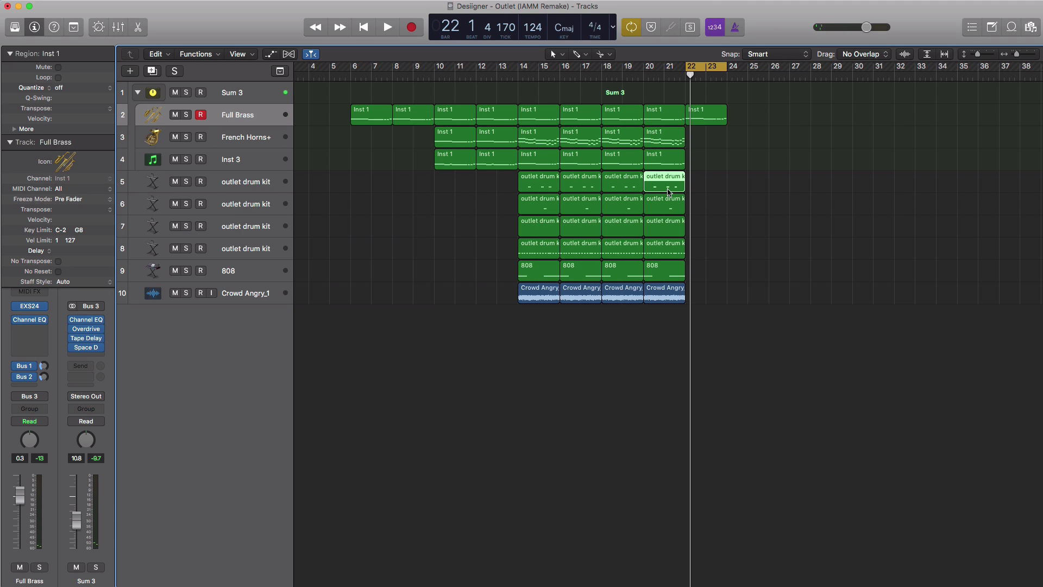
- Copy the last regions of drum kit tracks 5 and 6 to bar 22 and audition the loop
drag(699, 193, 706, 209)
key(space)
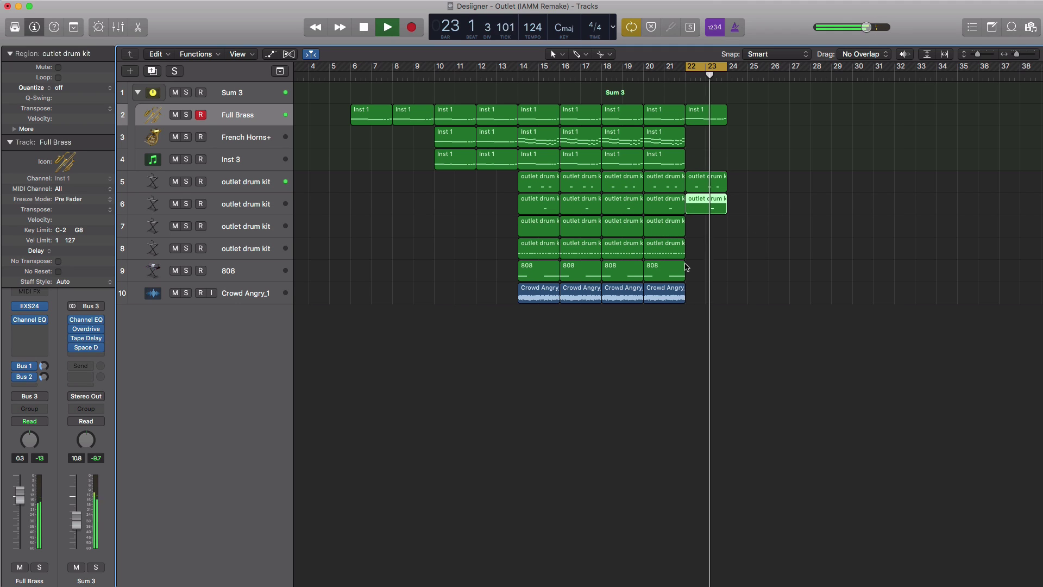
key(space)
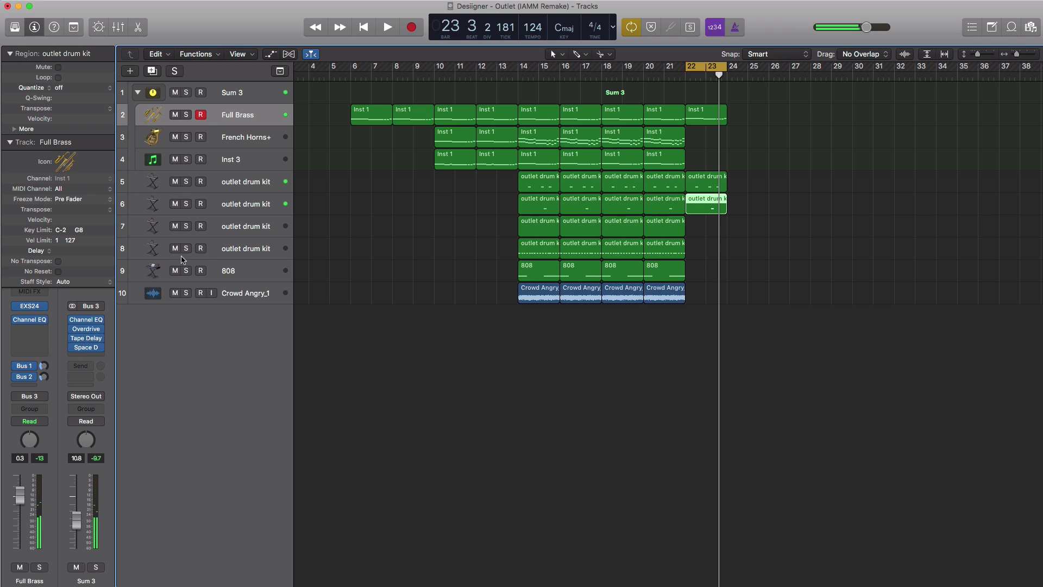
- Add a software instrument track below drum kit track 8 and load the outlet drum kit in EXS24 on it
click(245, 252)
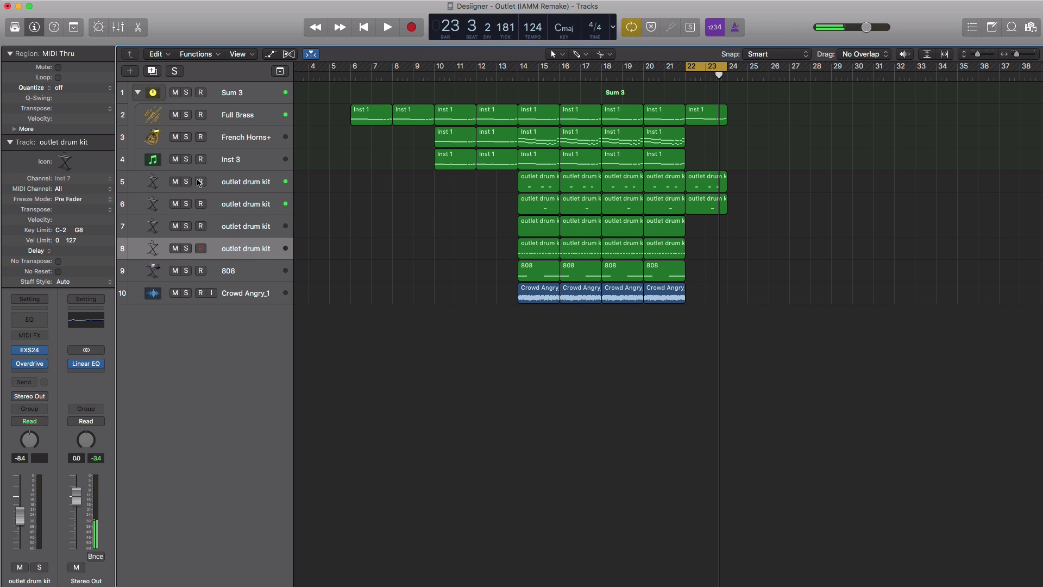
click(131, 71)
key(Return)
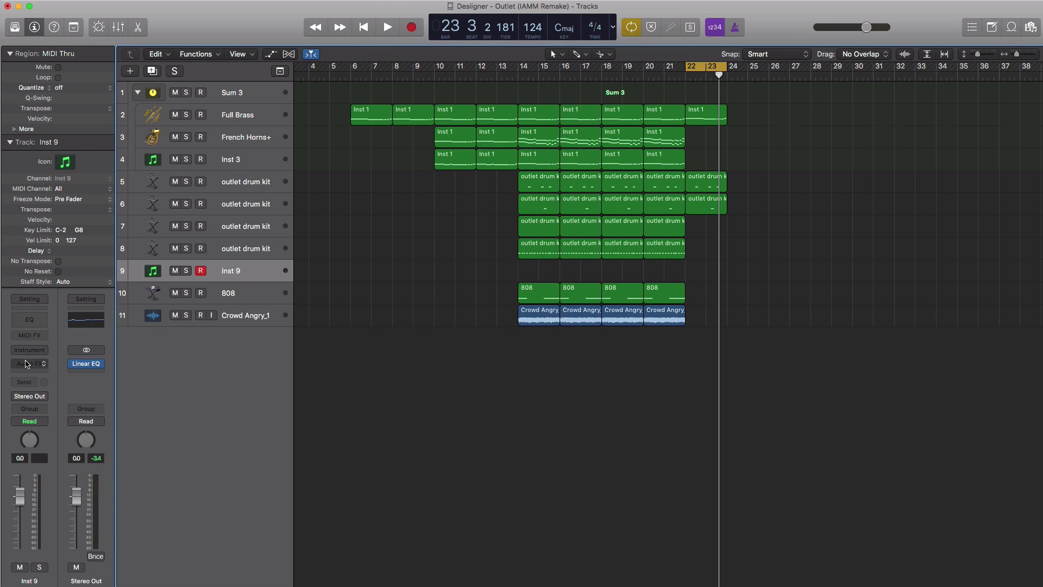
click(27, 364)
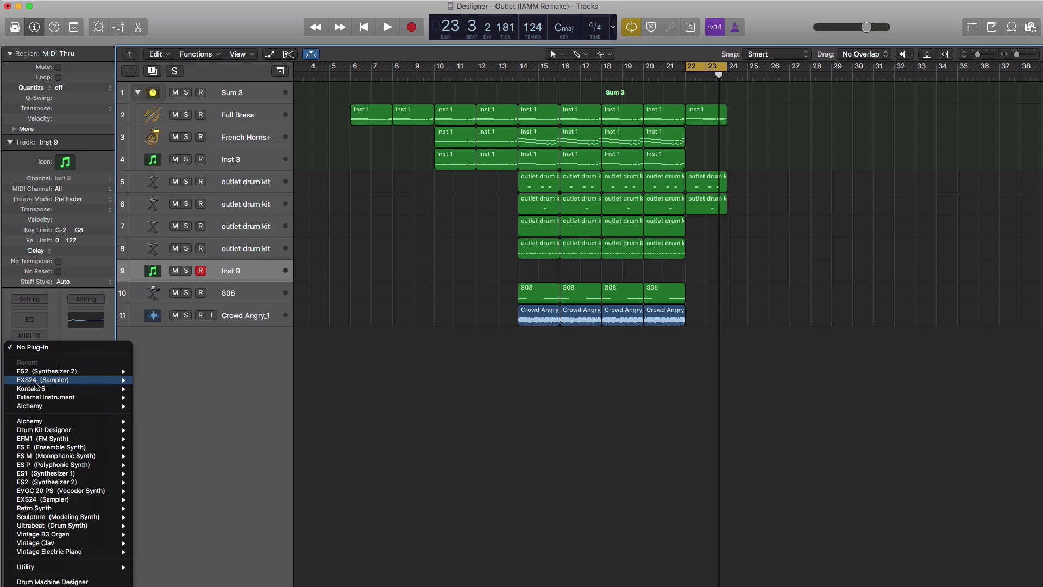
click(35, 380)
click(315, 89)
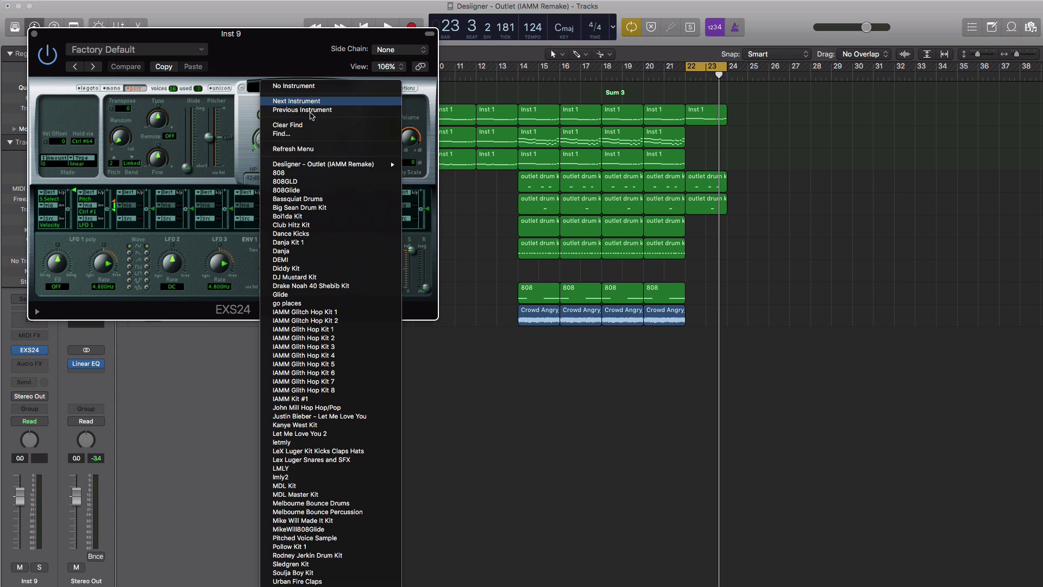
click(420, 166)
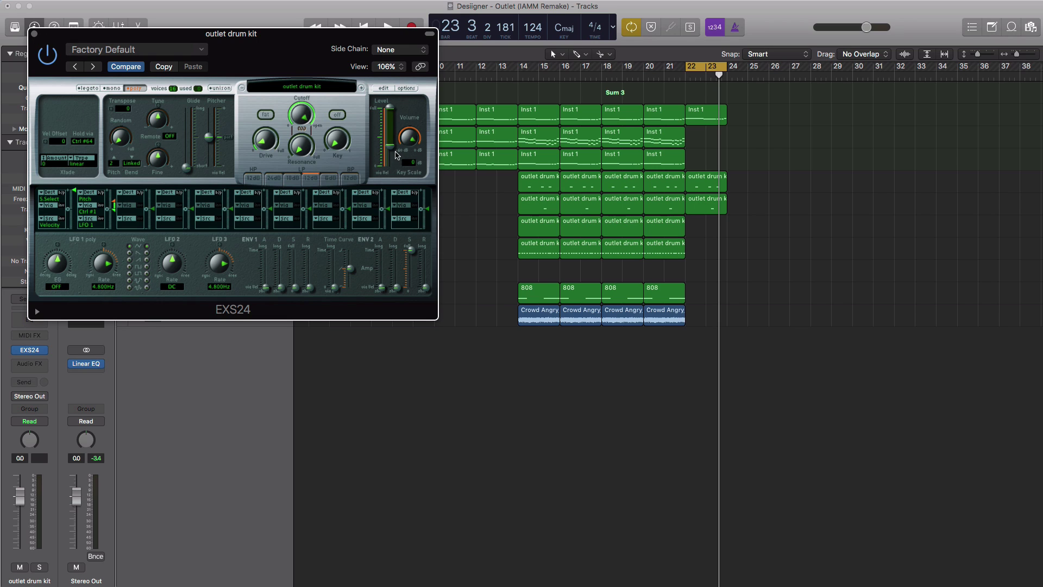
click(34, 34)
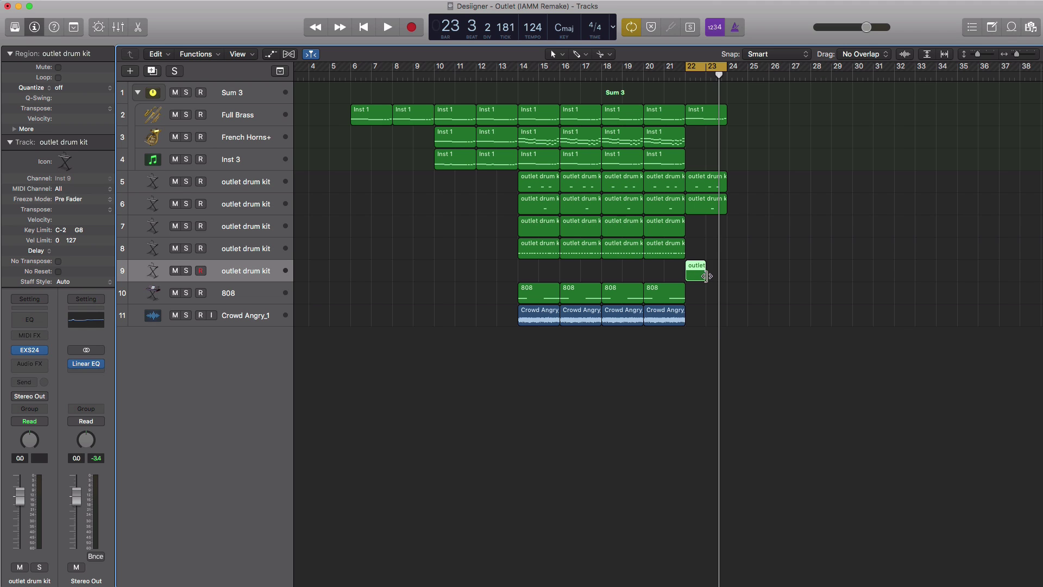
- Extend the new drum kit track's region to bars 22–24 and add C1 notes at 22 1, 23 2 and midway through beat 23 3
drag(706, 276, 726, 277)
double_click(713, 278)
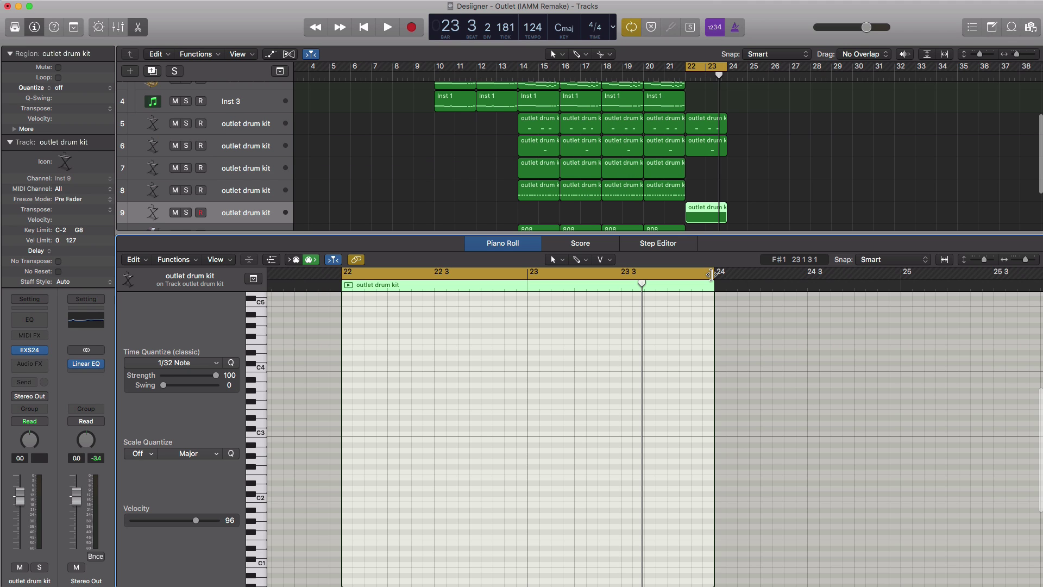
click(349, 568)
key(space)
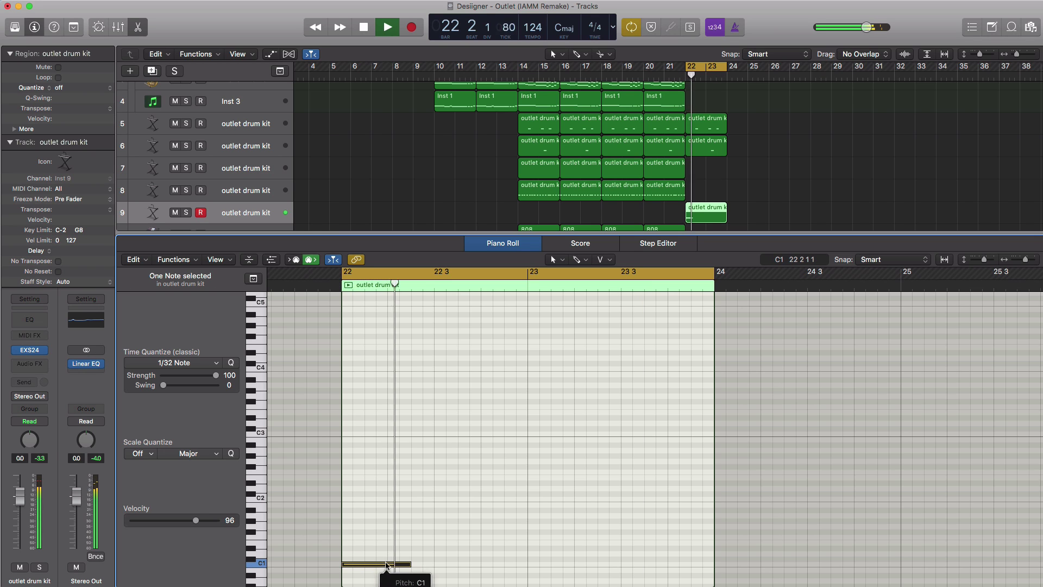
click(577, 564)
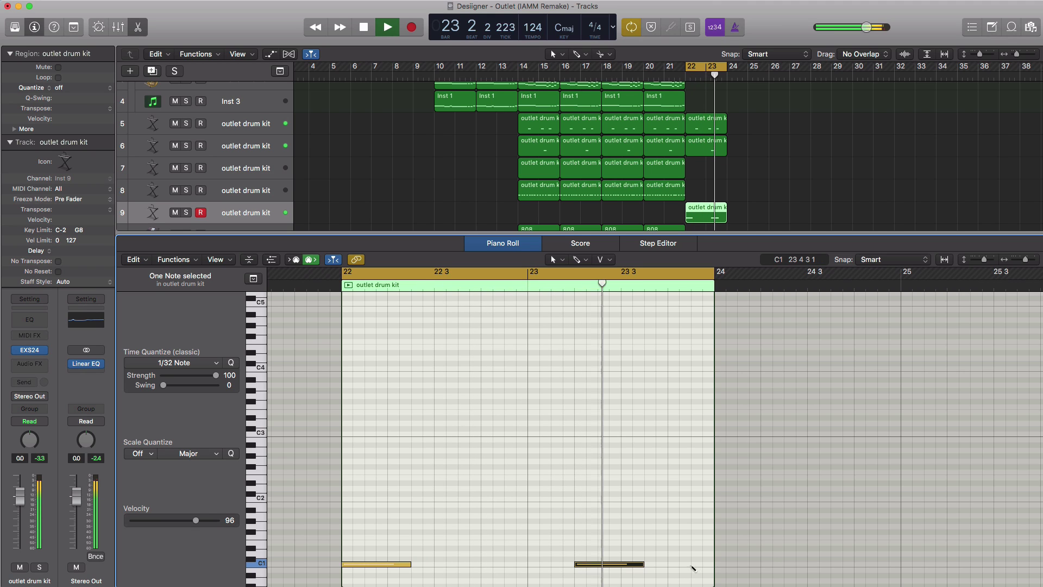
click(647, 564)
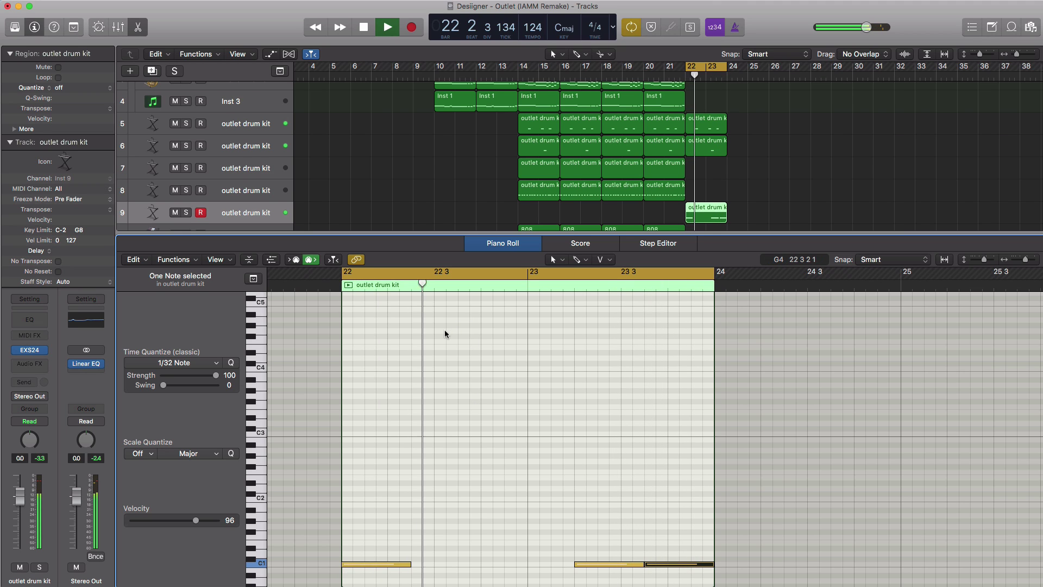
key(x)
key(x)
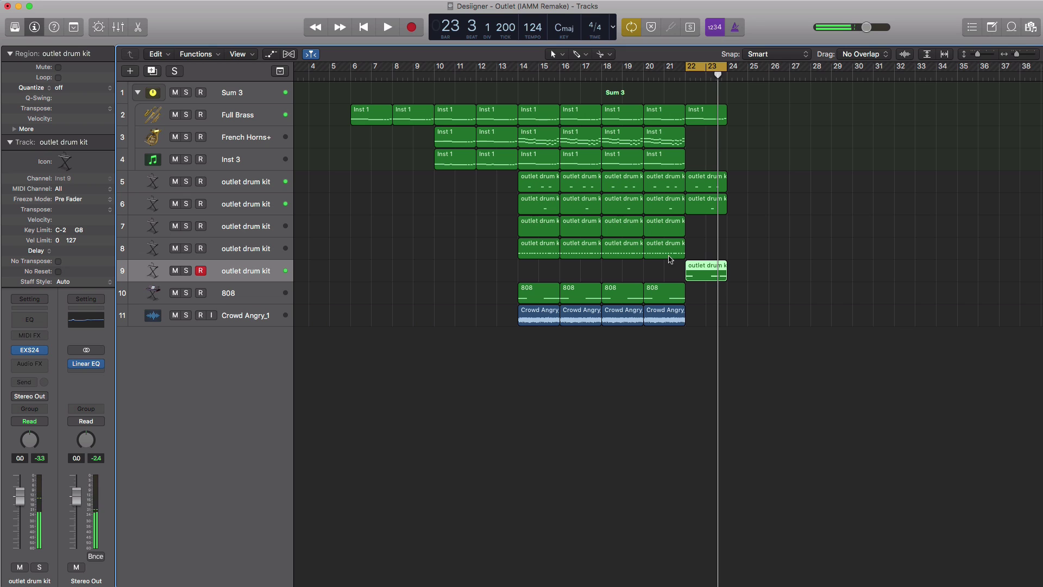
- Copy drum kit track 8's last region to bar 22 and delete all the notes in the copy
alt+drag(662, 258, 706, 255)
double_click(706, 253)
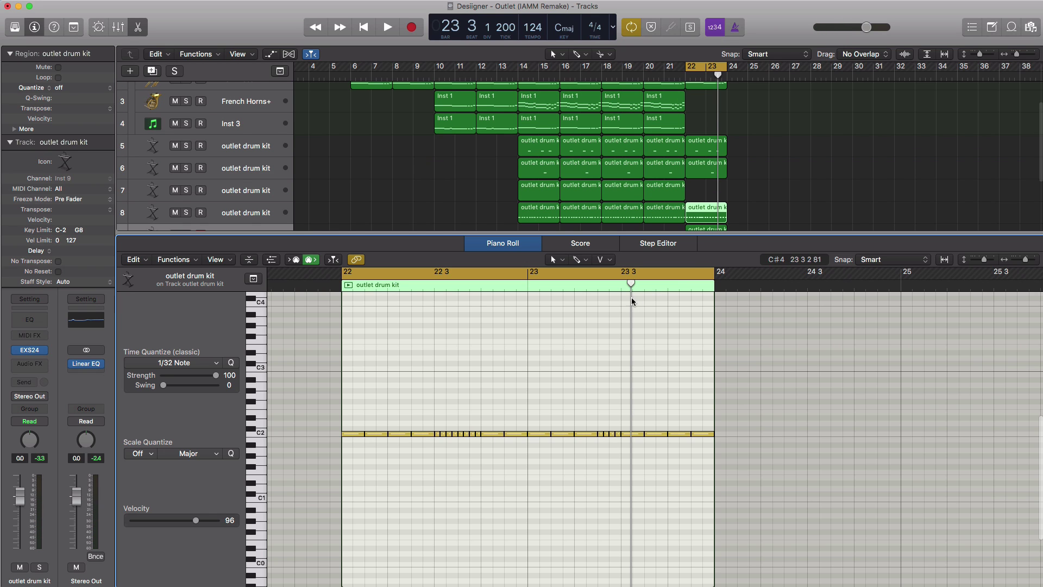
drag(317, 420, 564, 457)
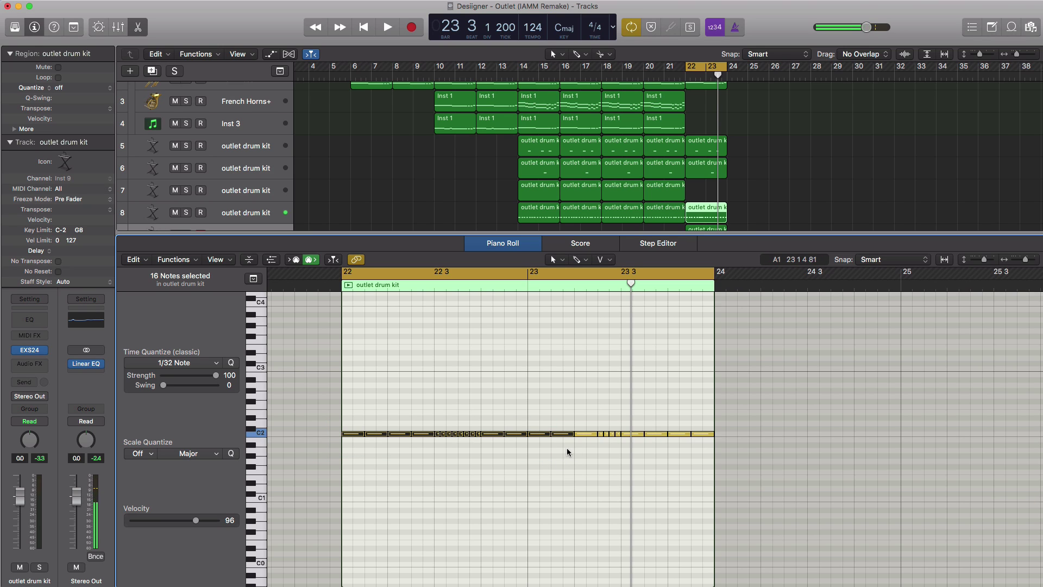
key(Delete)
drag(621, 415, 725, 452)
key(Delete)
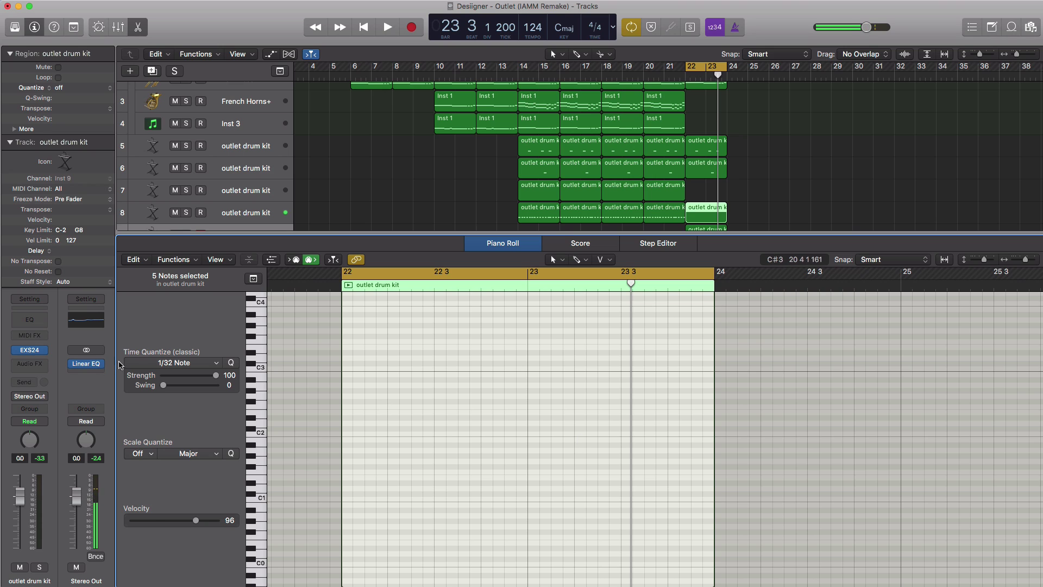
- Set the time quantize to 1/16 Note, paint four consecutive C2 notes from 23 3 with the Brush Tool, and audition them
click(173, 363)
click(163, 431)
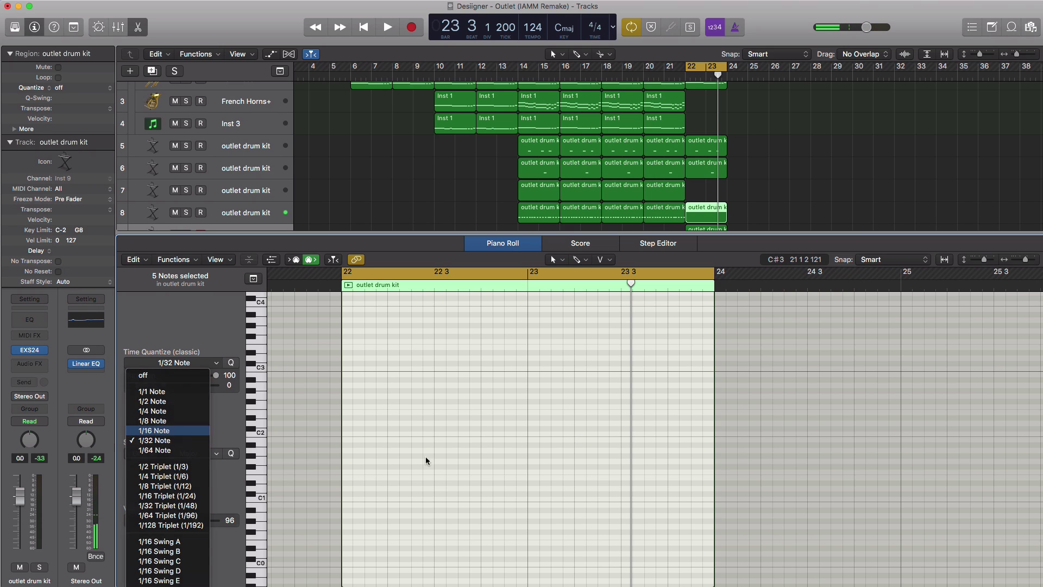
super+click(625, 428)
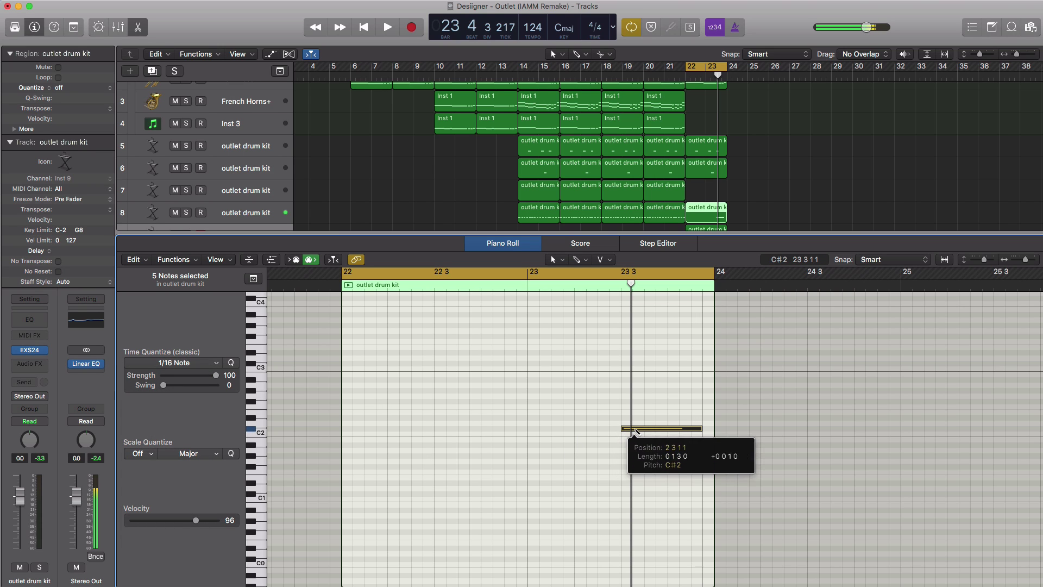
click(574, 261)
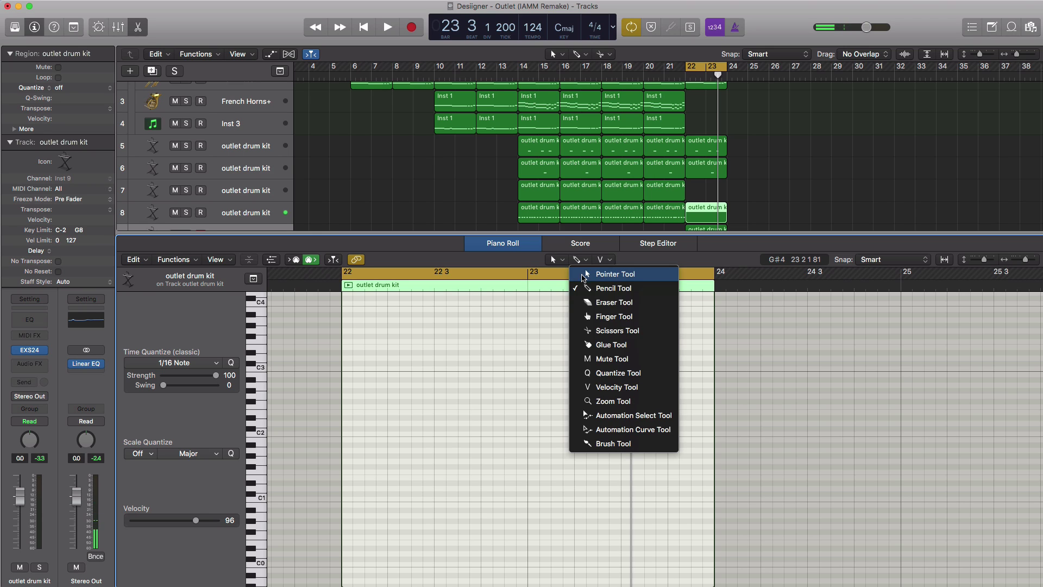
click(605, 443)
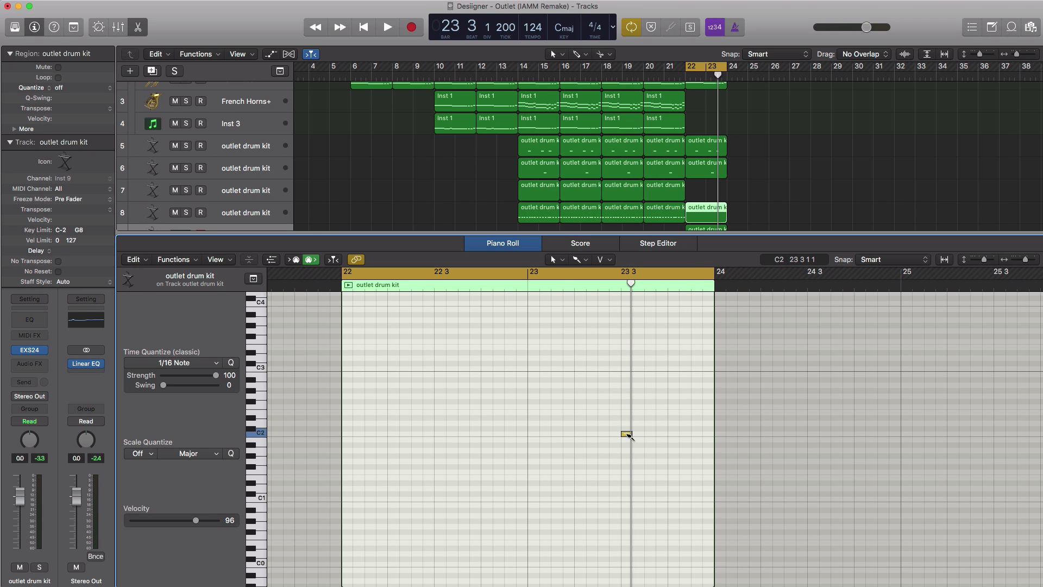
key(space)
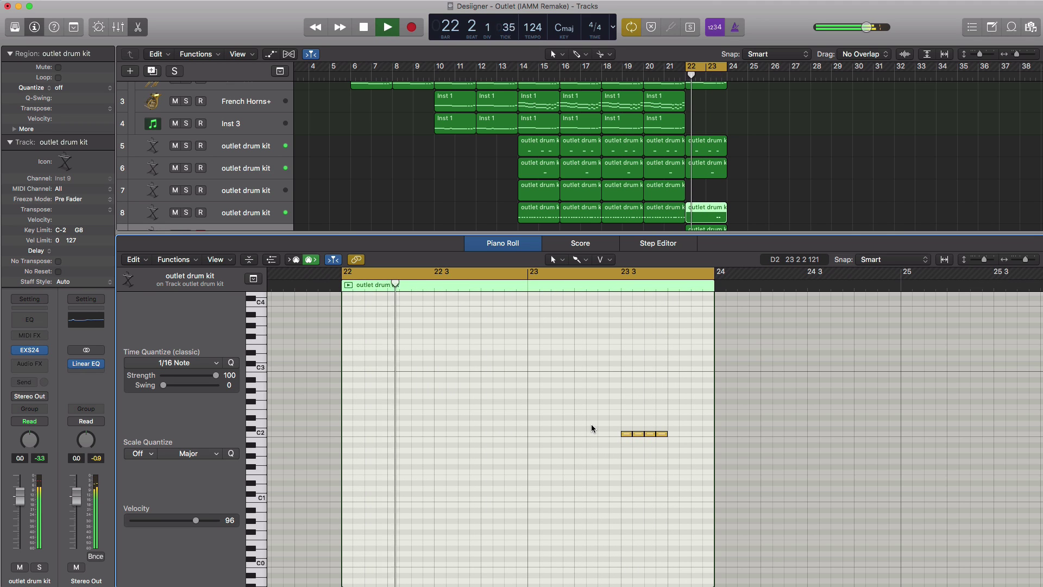
key(space)
- Move the four C2 notes to start at 23 2, audition the loop, and close the note editor
drag(624, 439, 580, 439)
key(space)
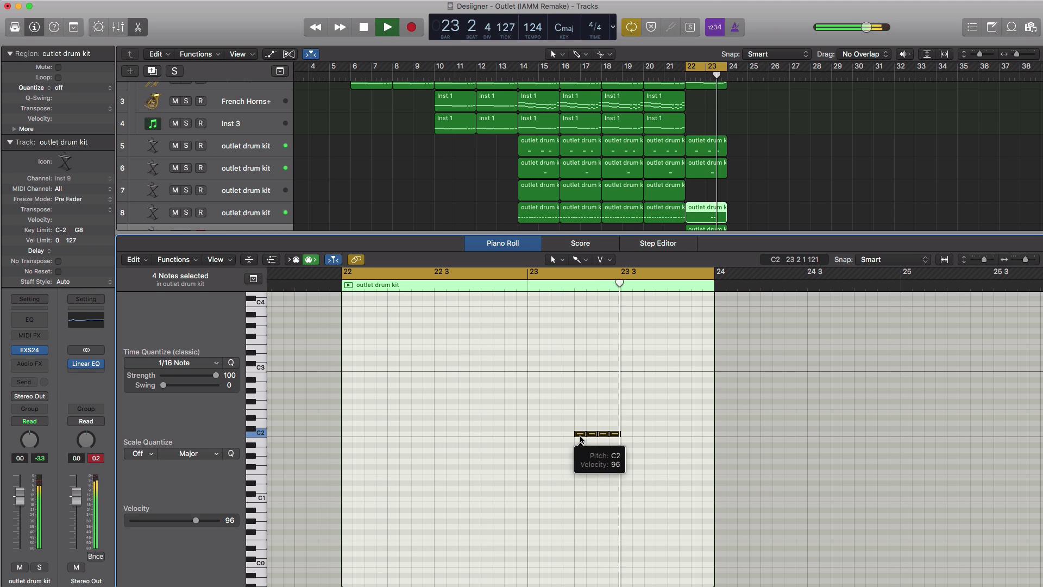
scroll(154, 212, down, 1)
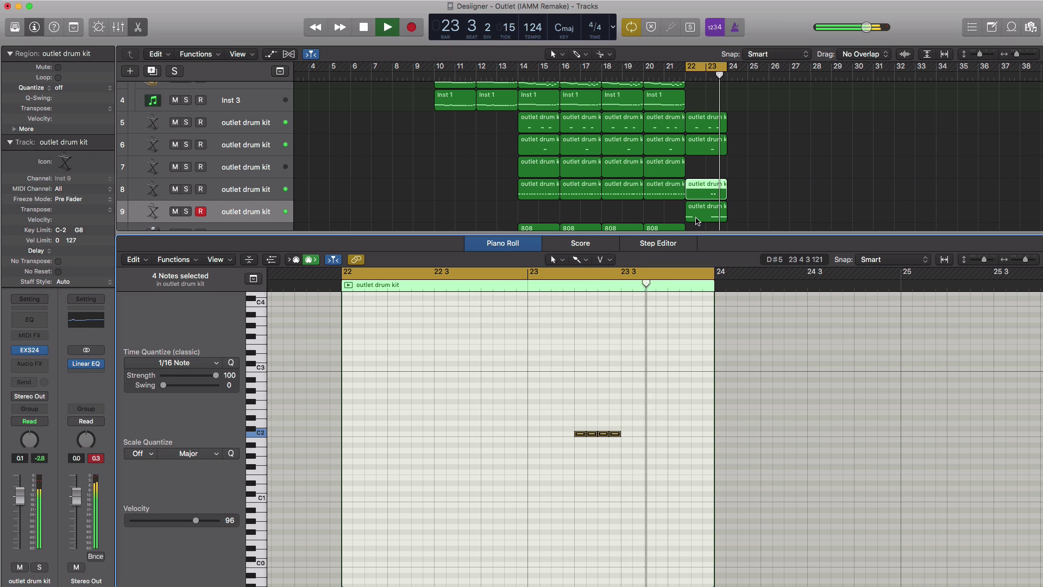
key(space)
key(x)
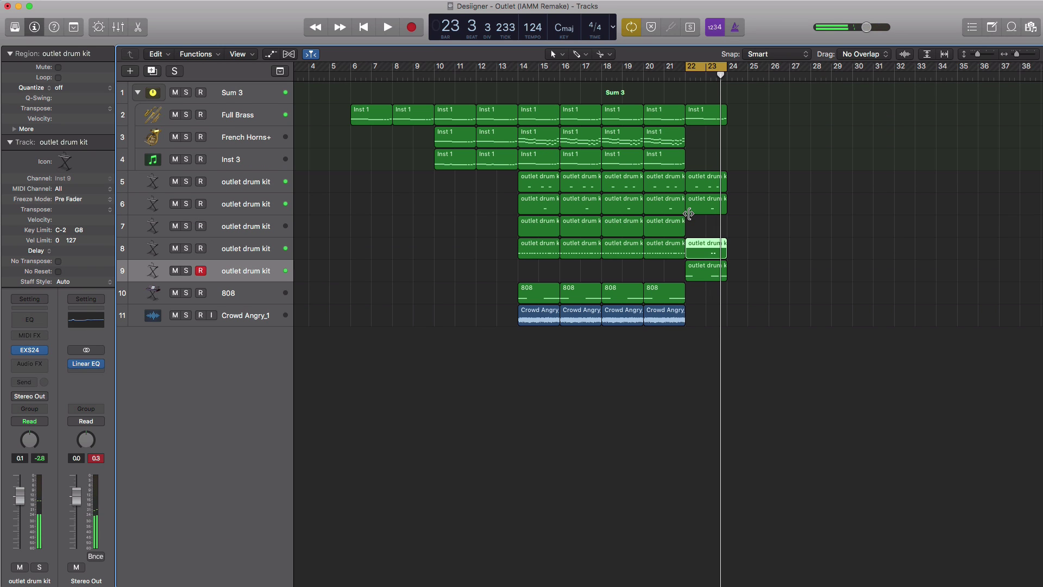
- Repeat the bar 22–24 regions up to bar 30, and copy all tracks' regions from bars 14–22 to bar 30
drag(783, 293, 857, 116)
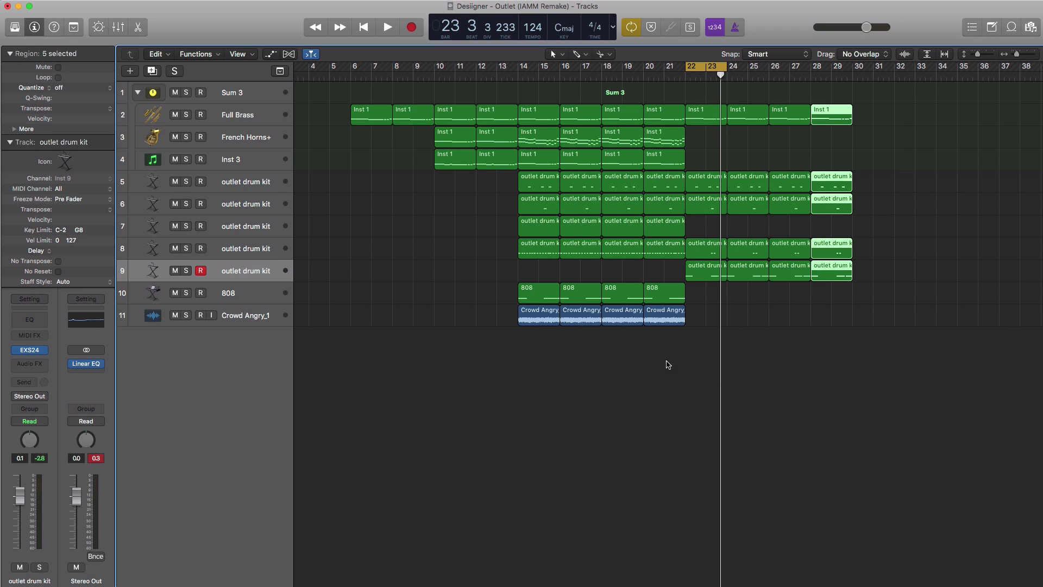
click(678, 360)
drag(677, 355, 538, 122)
drag(537, 121, 871, 121)
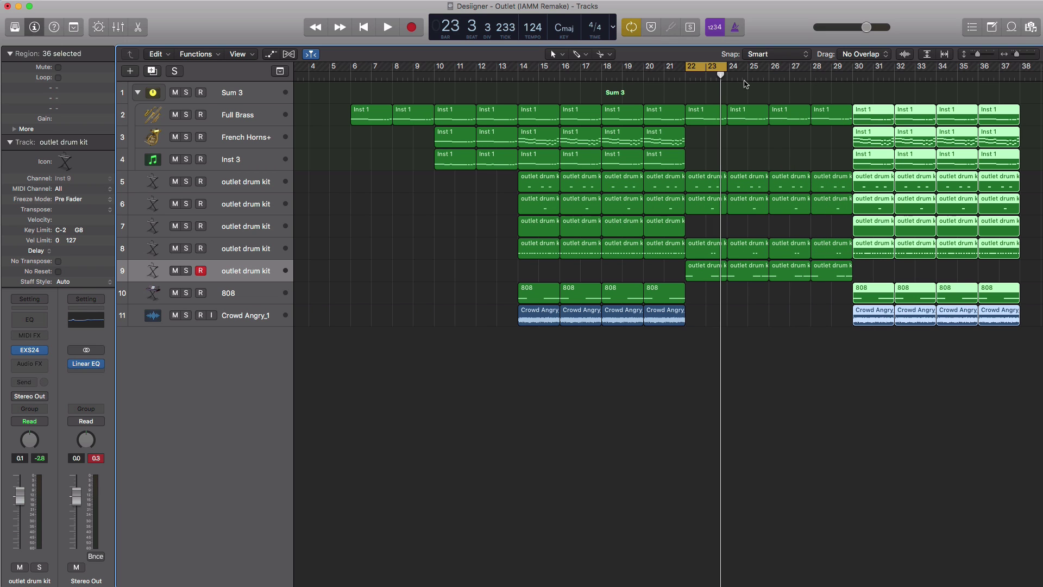
- Audition the breakdown loop from bar 22, and turn off cycle mode
click(805, 79)
key(space)
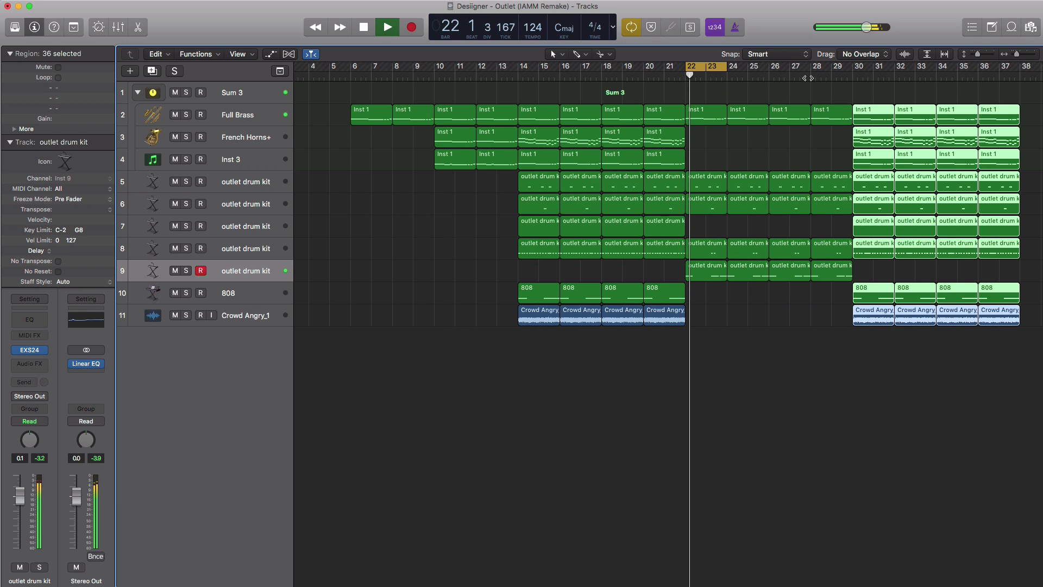
scroll(710, 155, down, 3)
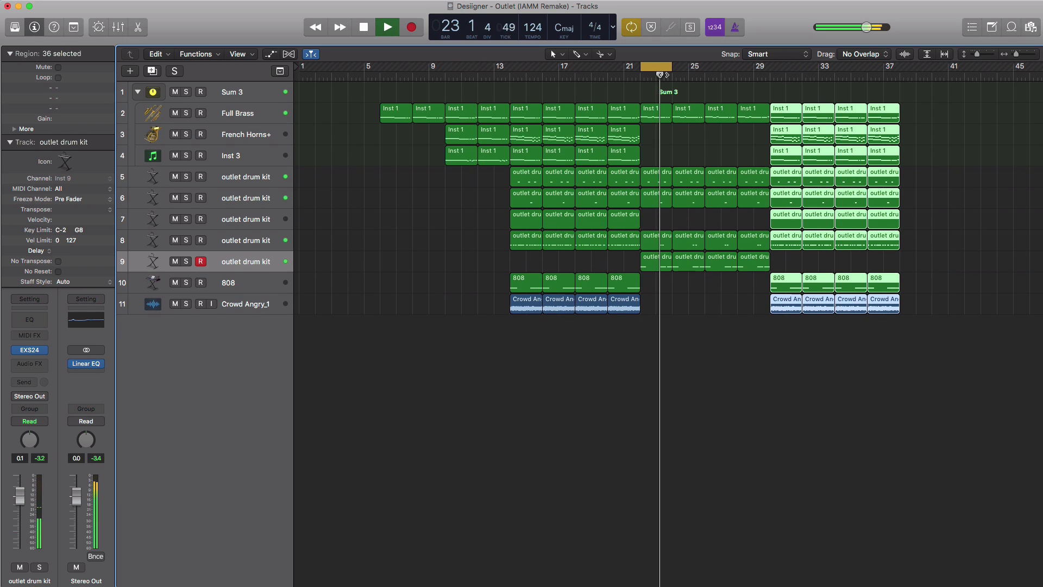
click(662, 67)
- Select the regions on all tracks and move them together so the arrangement starts at bar 1
key(super+a)
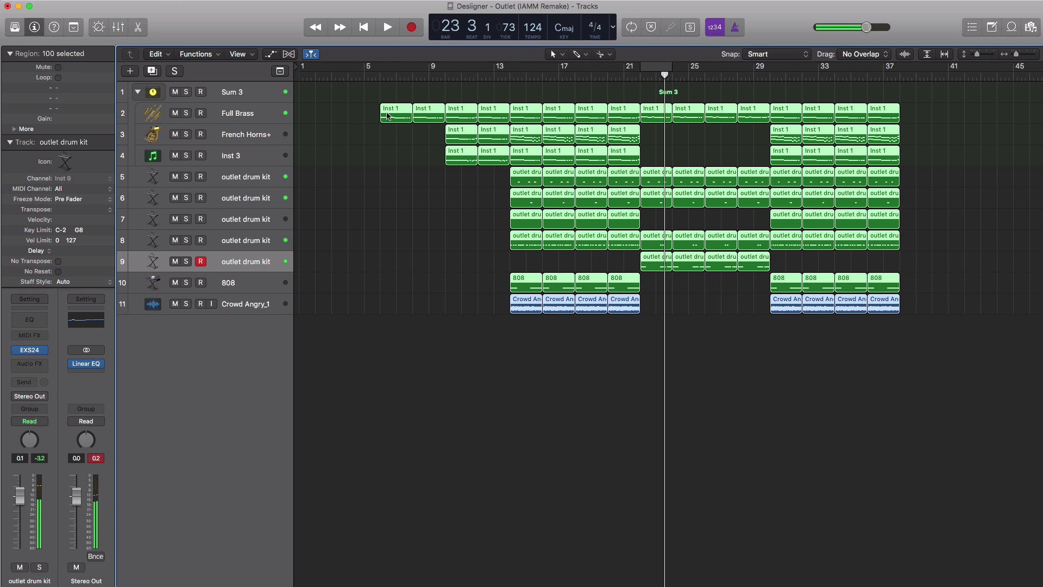
drag(394, 112, 312, 114)
key(space)
- Deselect the regions, play the whole arrangement from bar 1 past its end, and stop playback
click(458, 381)
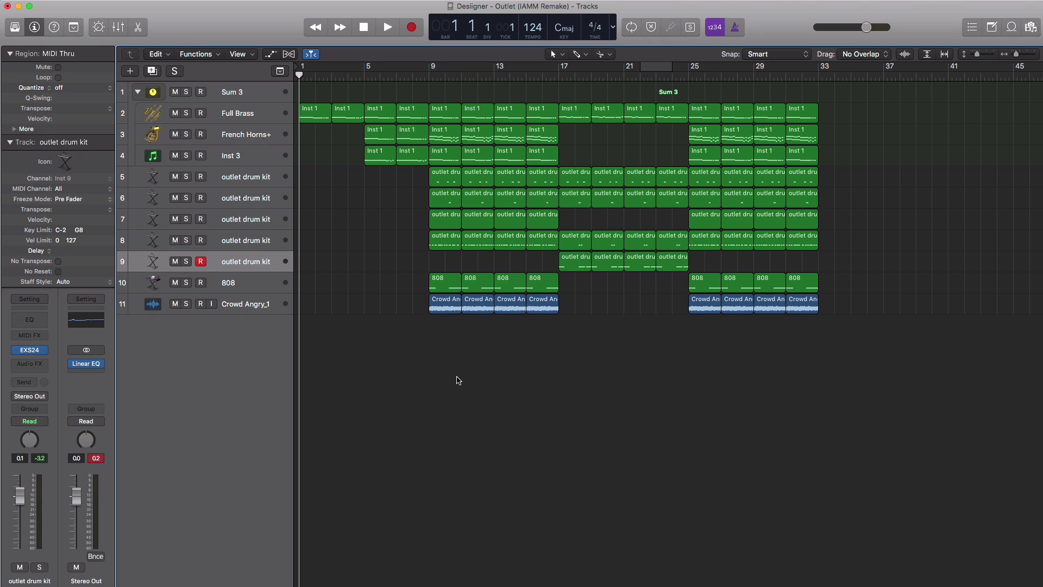
key(space)
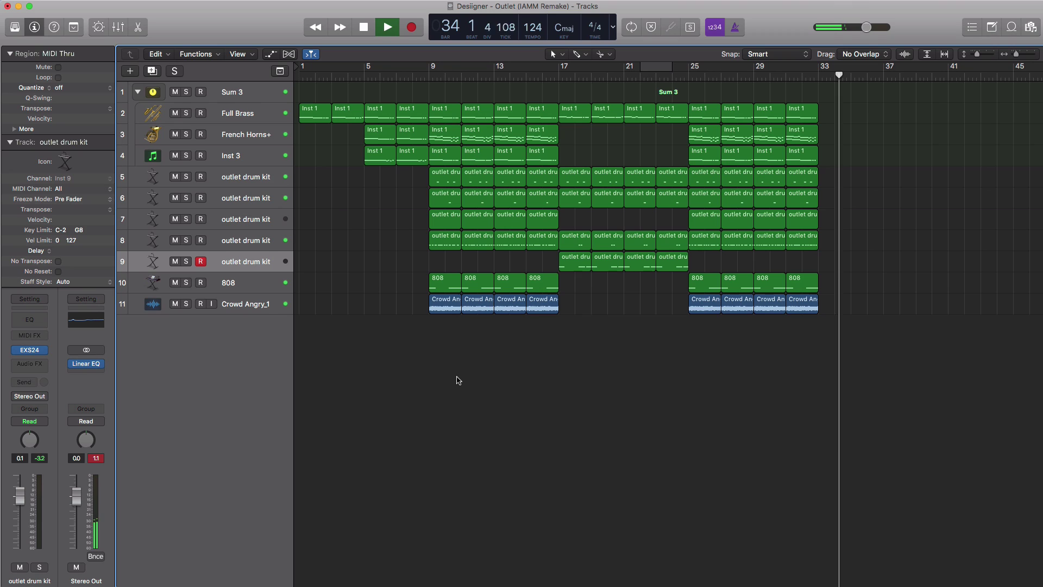
key(space)
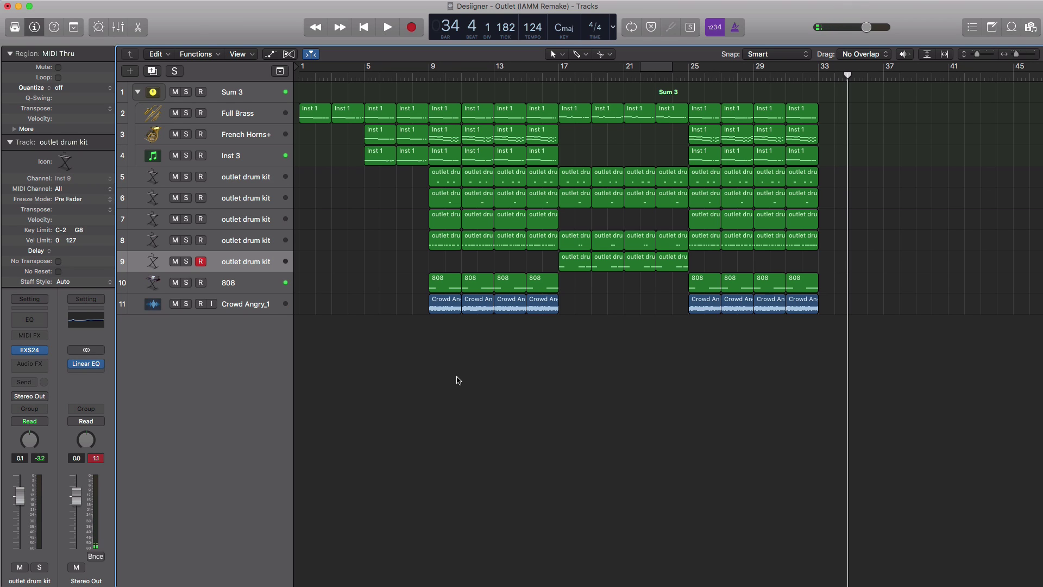